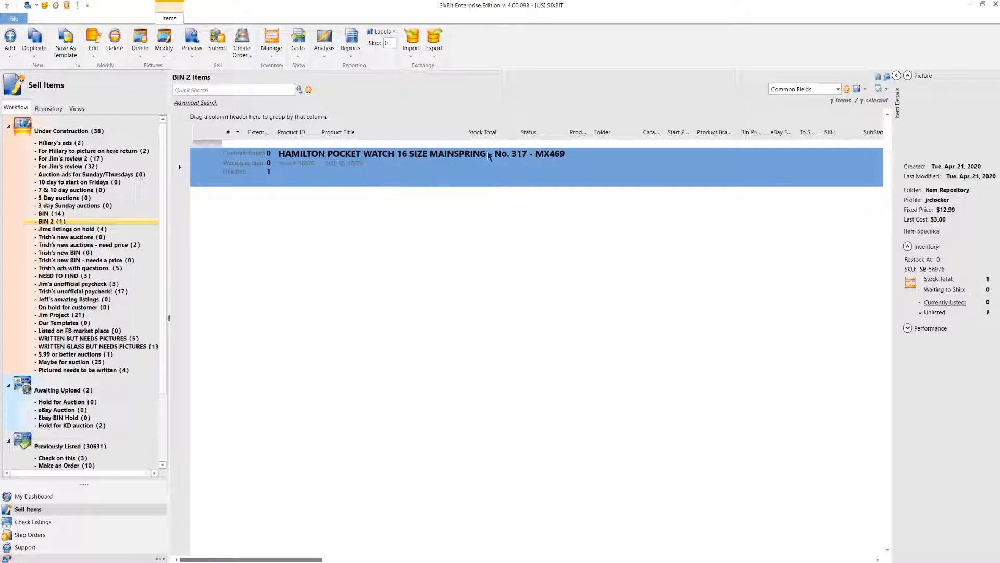
# Open the Hamilton pocket watch mainspring item and review its description in the HTML editor
pyautogui.doubleClick(397, 172)
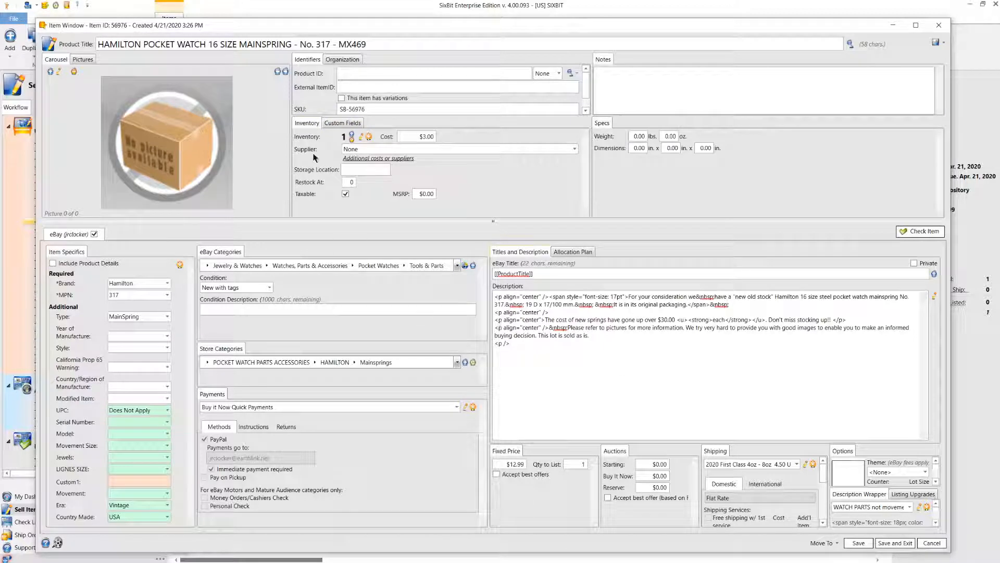
pyautogui.click(934, 296)
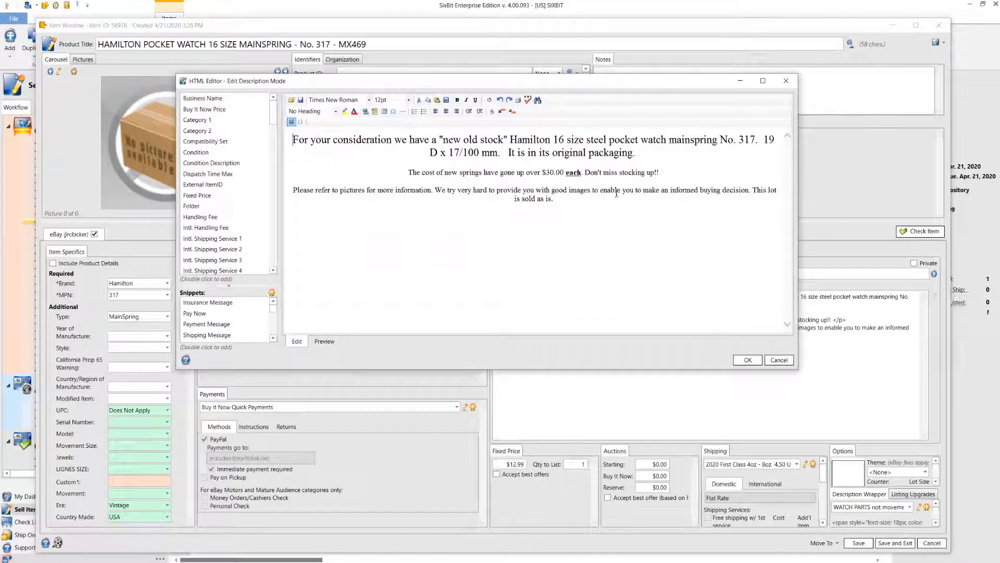
pyautogui.click(747, 360)
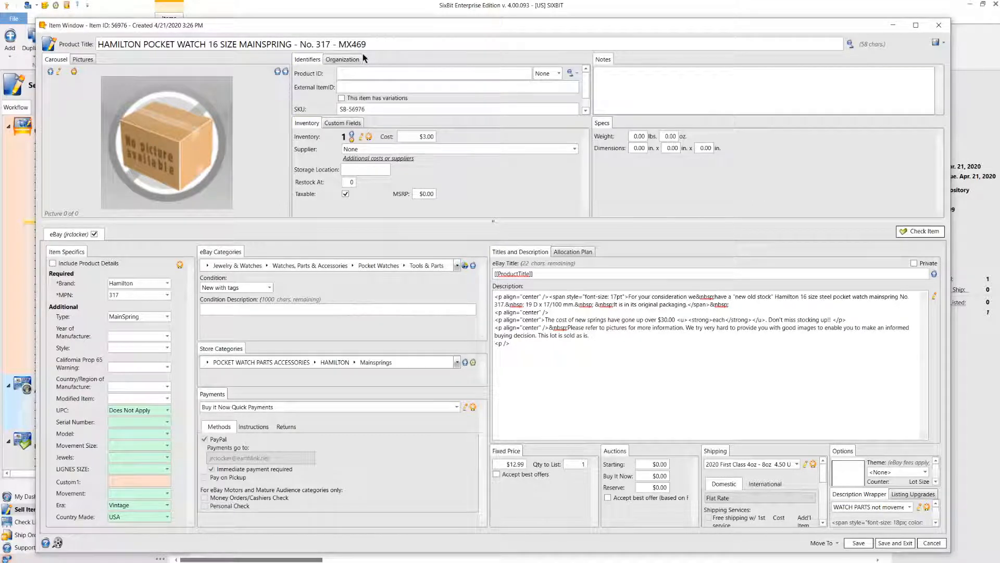
# Replace the code at the end of the product title with BX991 and copy it into the Product ID
pyautogui.moveTo(340, 45); pyautogui.dragTo(364, 47)
pyautogui.write('BX991')
pyautogui.doubleClick(369, 41)
pyautogui.hotkey('ctrl', 'c')
pyautogui.click(370, 73)
pyautogui.hotkey('ctrl', 'v')
# Set the item's cost to $1.00 and its supplier to BX Baxter Auction
pyautogui.write('1')
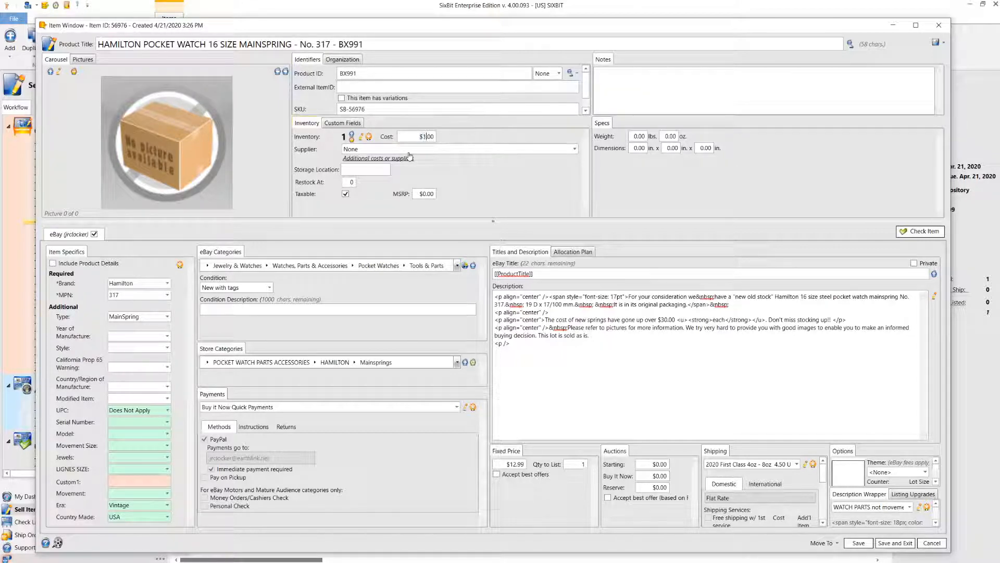
pyautogui.click(382, 148)
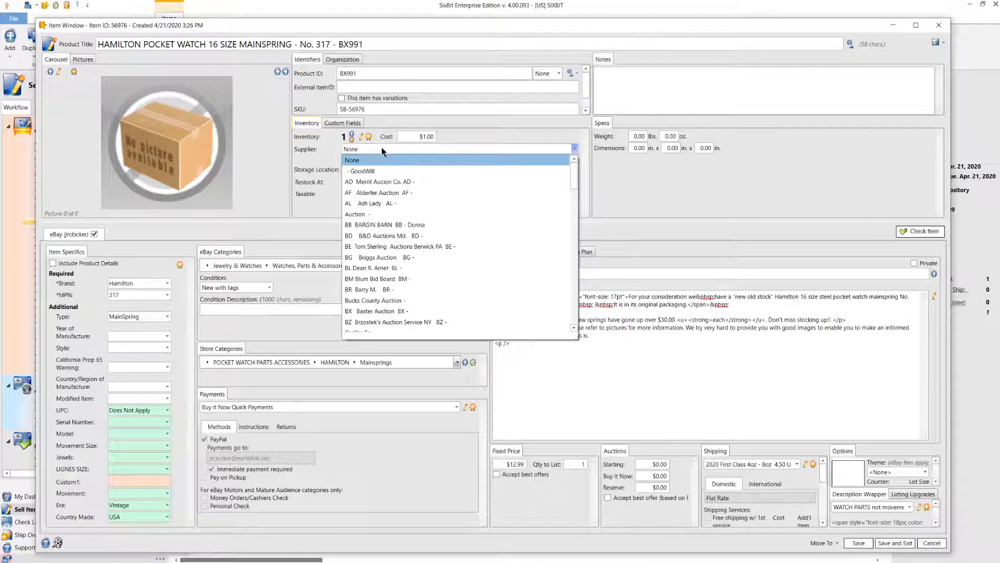
pyautogui.write('bx')
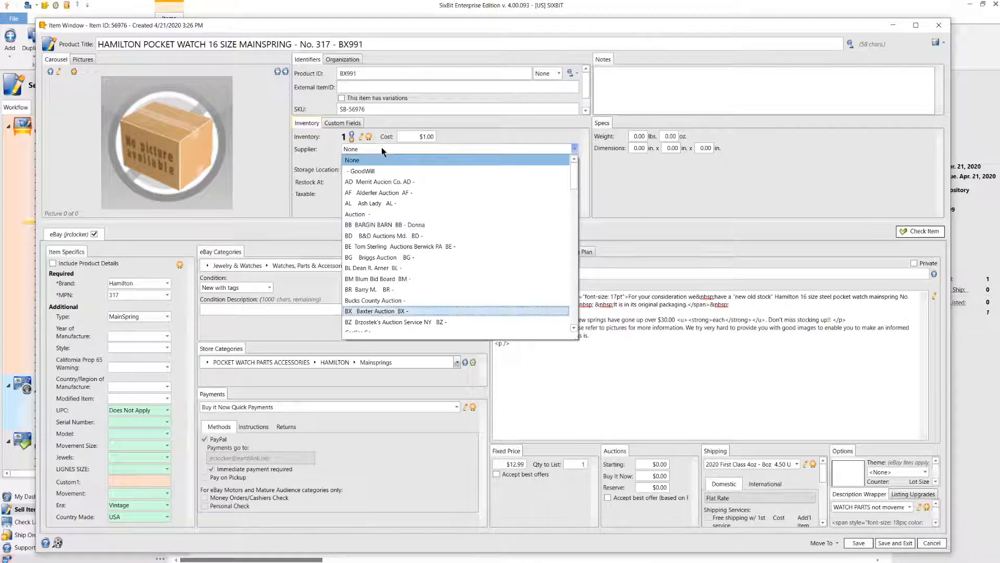
pyautogui.press('Return')
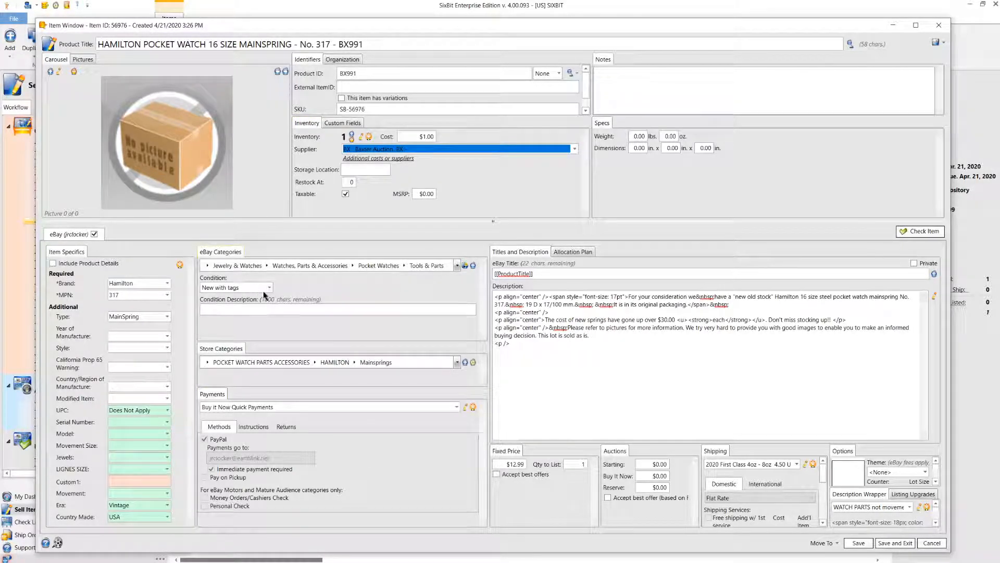
# Add the pictures IMG_0052 and IMG_0053 from the 102CANON folder to the item
pyautogui.click(50, 72)
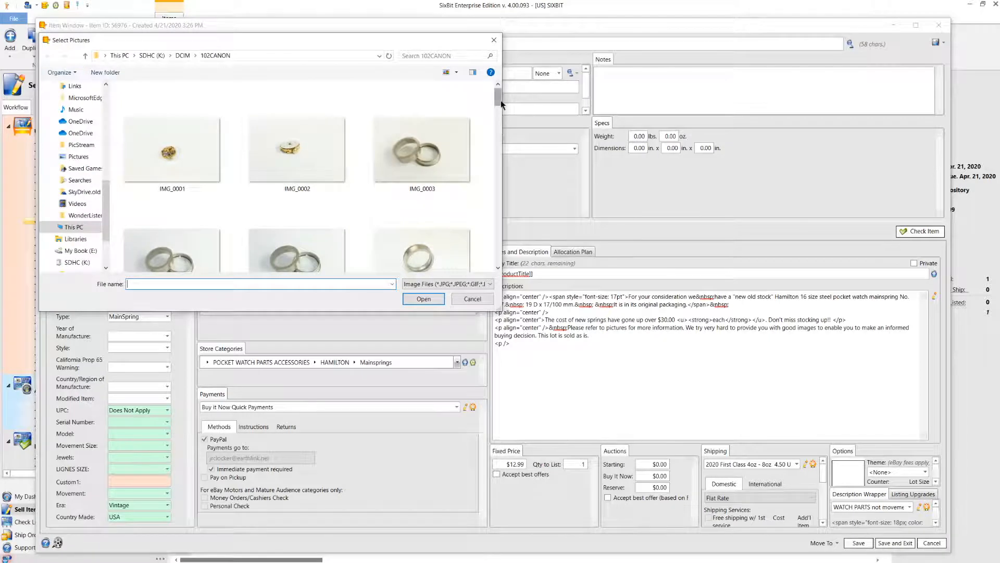
pyautogui.moveTo(501, 100); pyautogui.dragTo(498, 264)
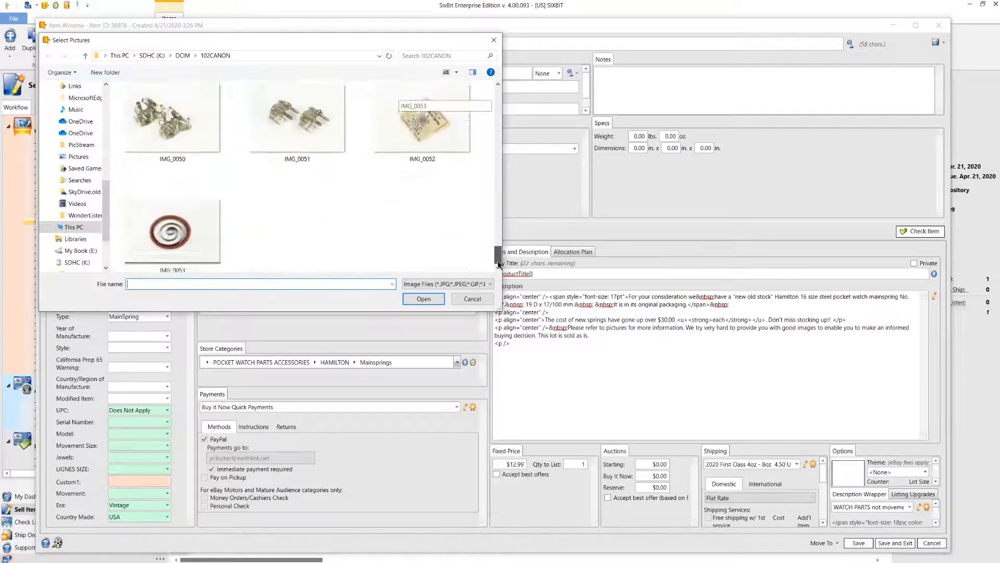
pyautogui.click(419, 131)
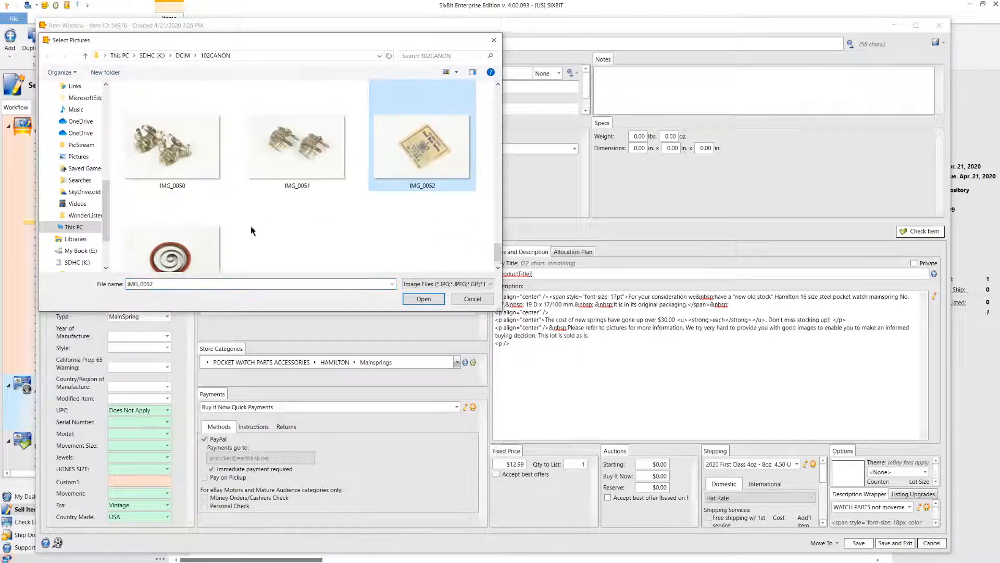
pyautogui.keyDown('ctrl'); pyautogui.click(172, 247); pyautogui.keyUp('ctrl')
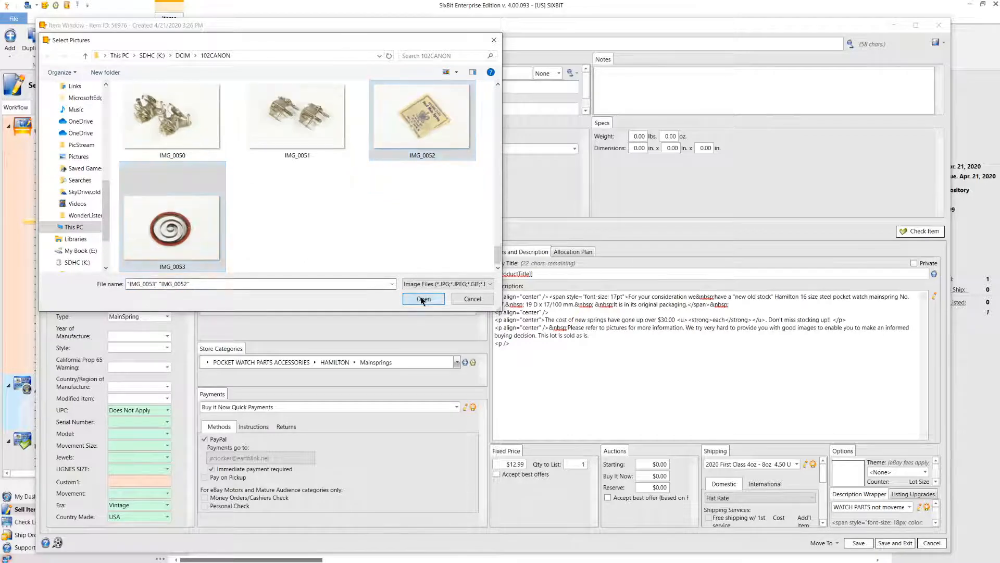
pyautogui.click(423, 299)
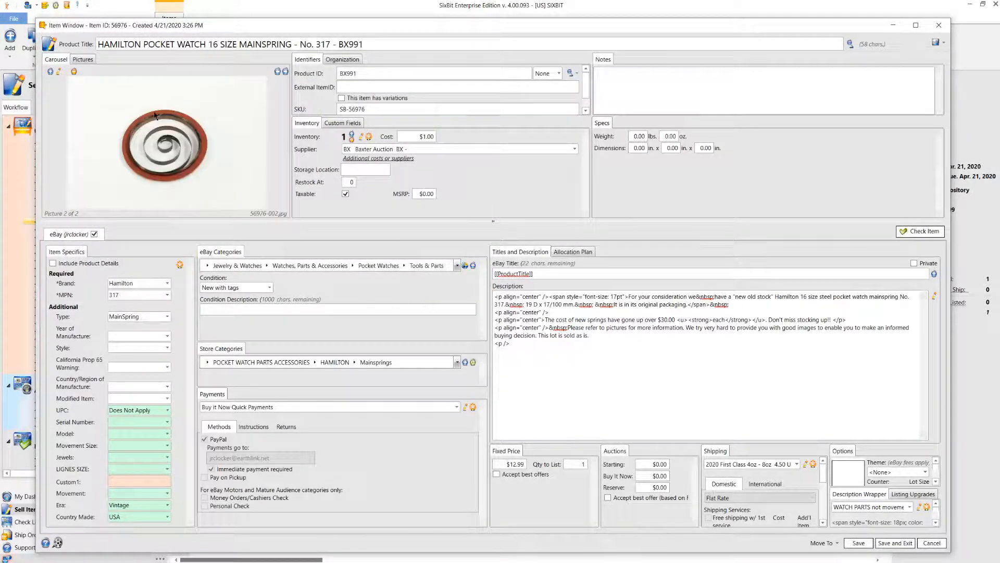
# Open the mainspring picture in the image editor and raise its brightness slightly
pyautogui.doubleClick(108, 105)
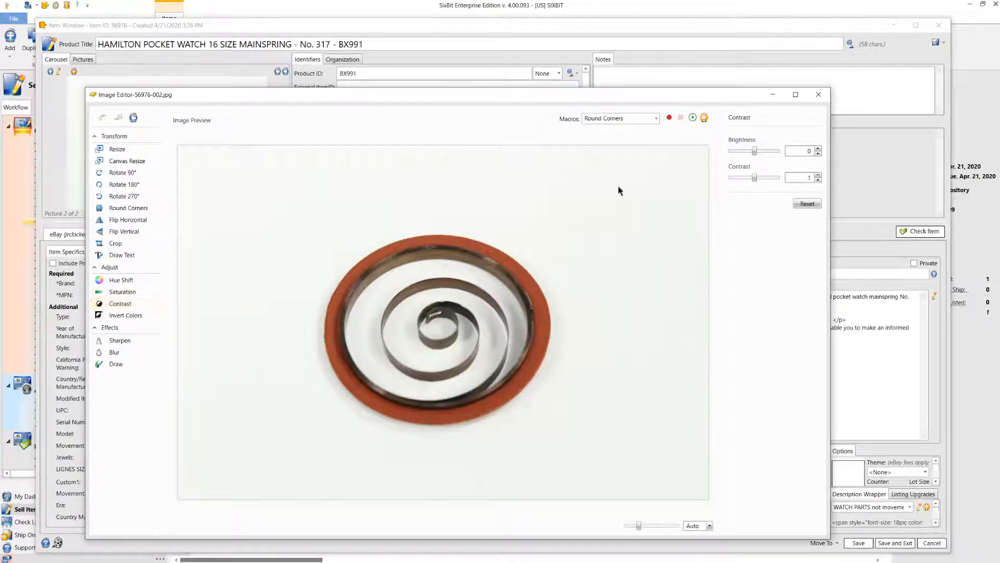
pyautogui.moveTo(755, 152); pyautogui.dragTo(756, 151)
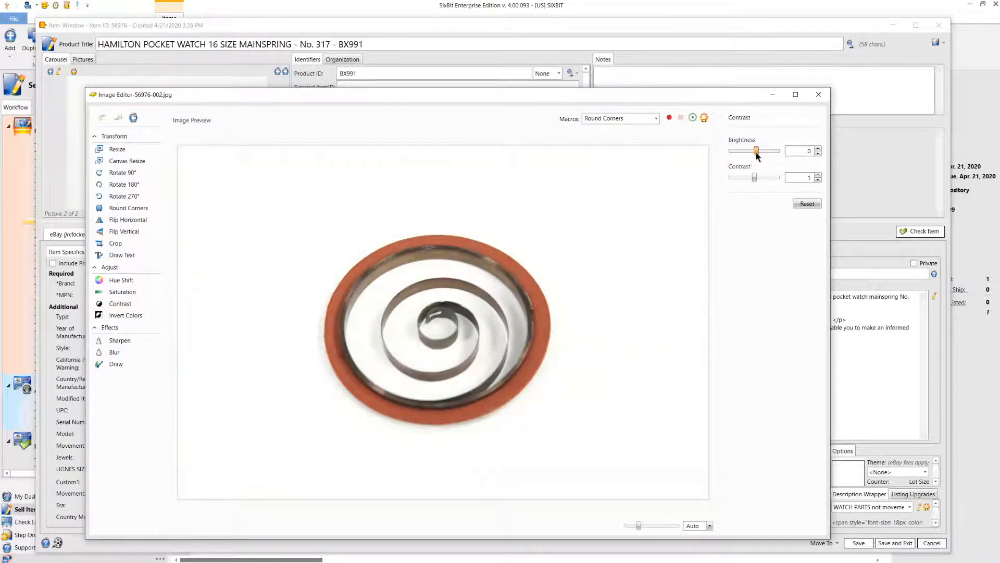
pyautogui.click(121, 150)
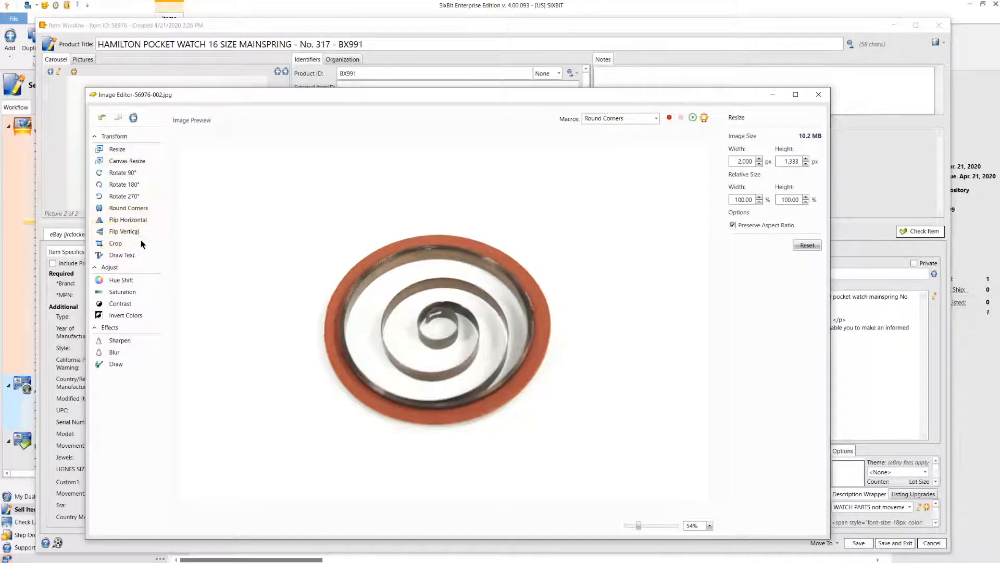
# Crop the mainspring picture on all four sides to about 1064 × 878 px around the spring
pyautogui.click(116, 244)
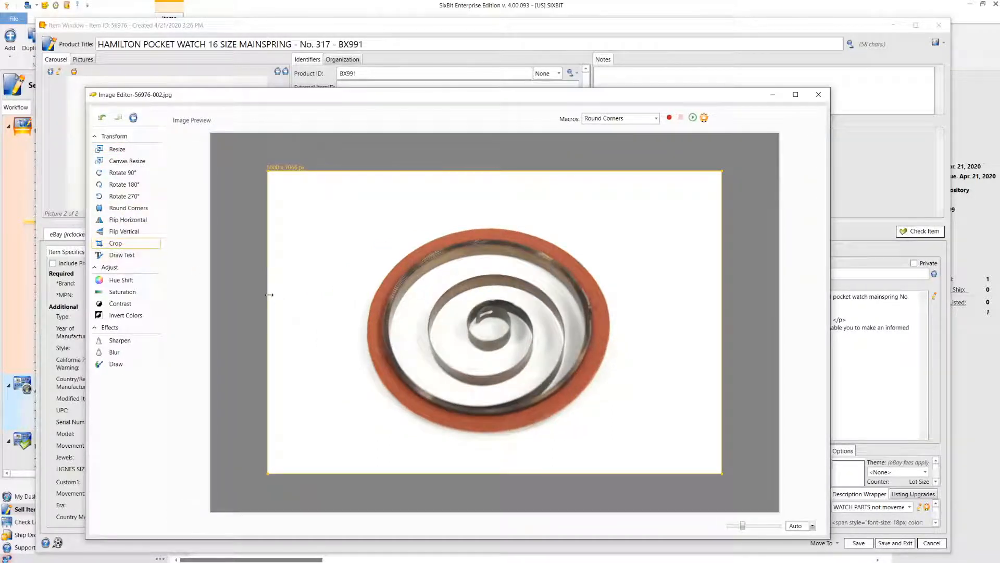
pyautogui.moveTo(268, 299); pyautogui.dragTo(334, 299)
pyautogui.moveTo(722, 308); pyautogui.dragTo(637, 308)
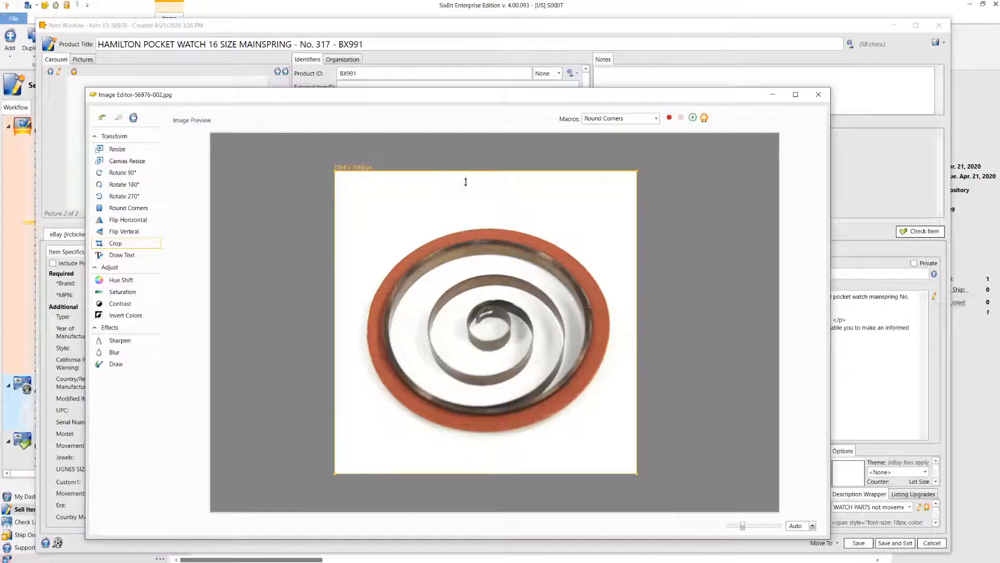
pyautogui.moveTo(465, 172); pyautogui.dragTo(466, 210)
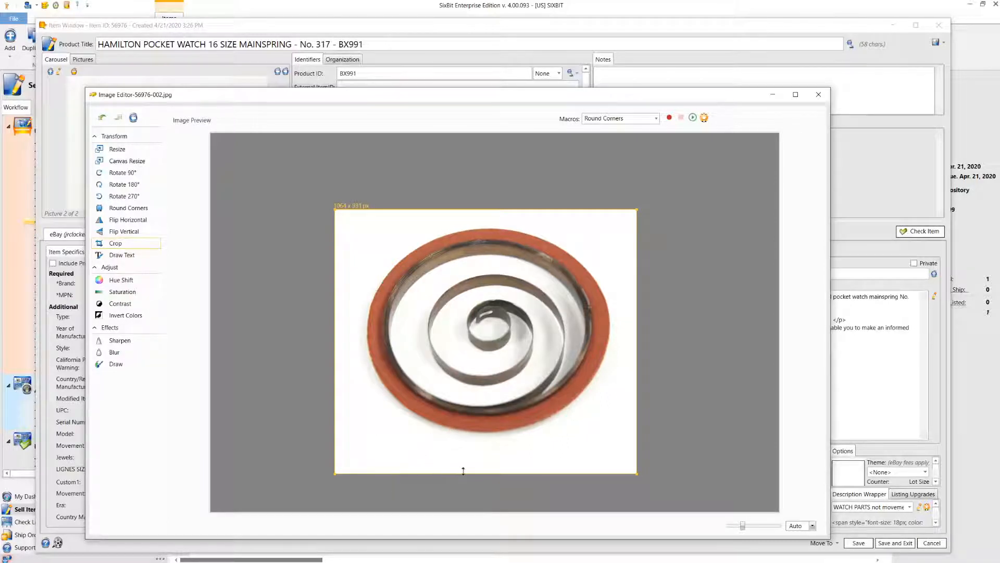
pyautogui.moveTo(474, 473); pyautogui.dragTo(477, 457)
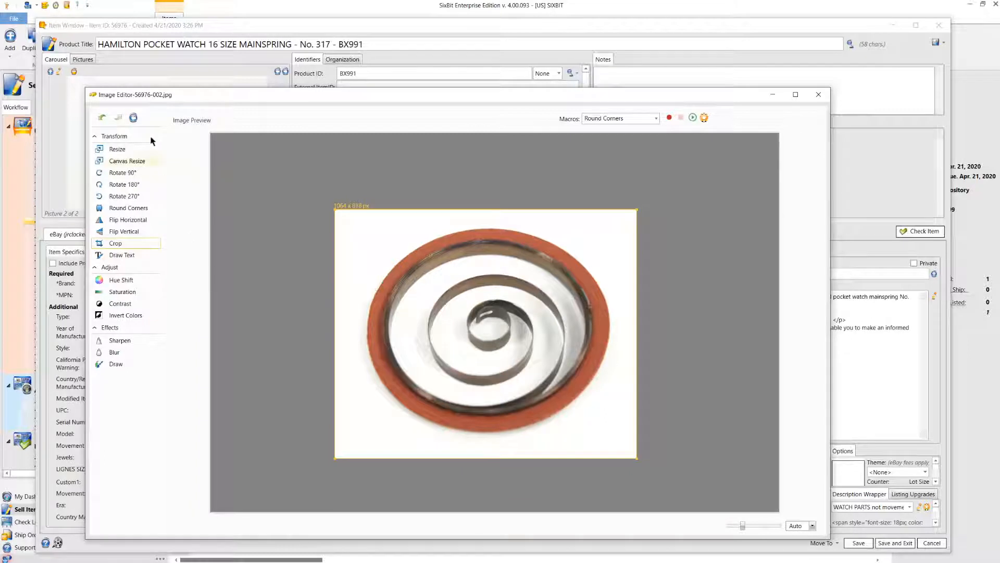
# Resize the cropped mainspring picture to 2000 px wide with its aspect ratio preserved, and recheck it
pyautogui.click(120, 150)
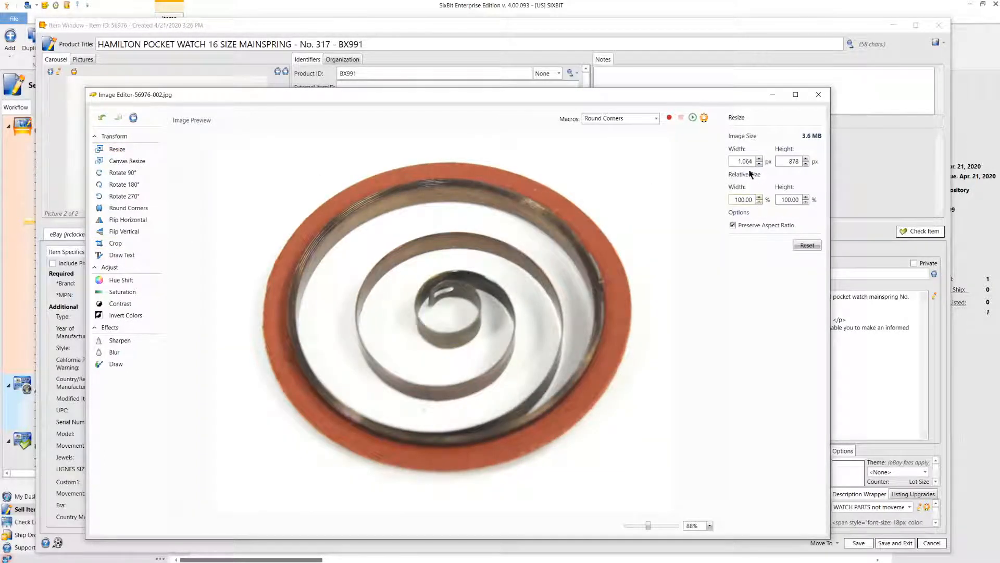
pyautogui.write('2000')
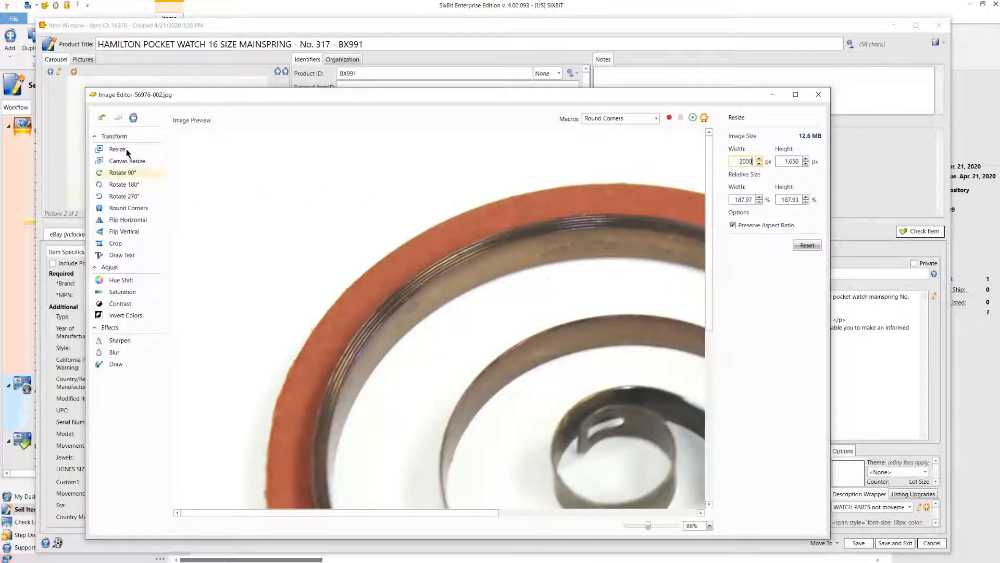
pyautogui.click(134, 118)
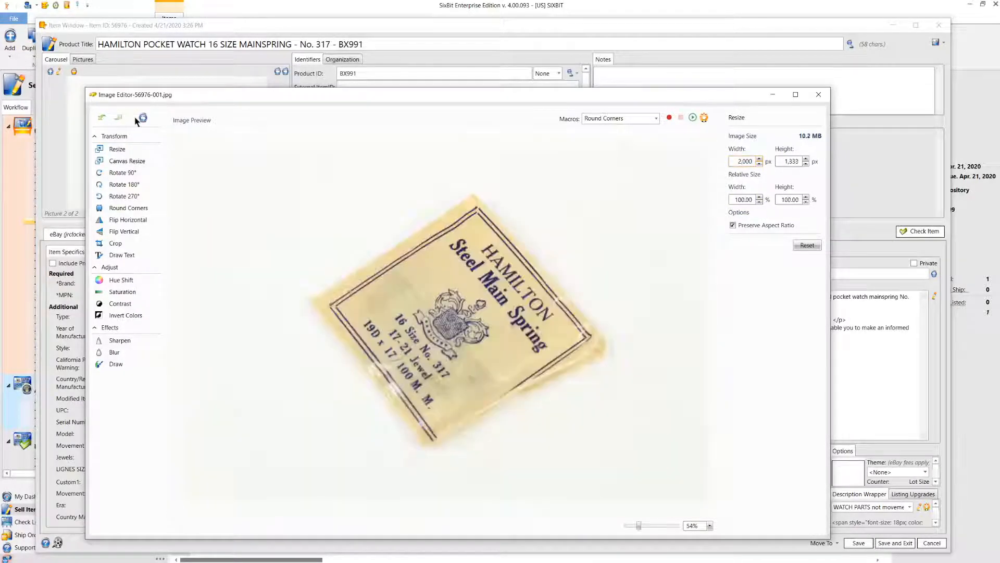
pyautogui.click(142, 119)
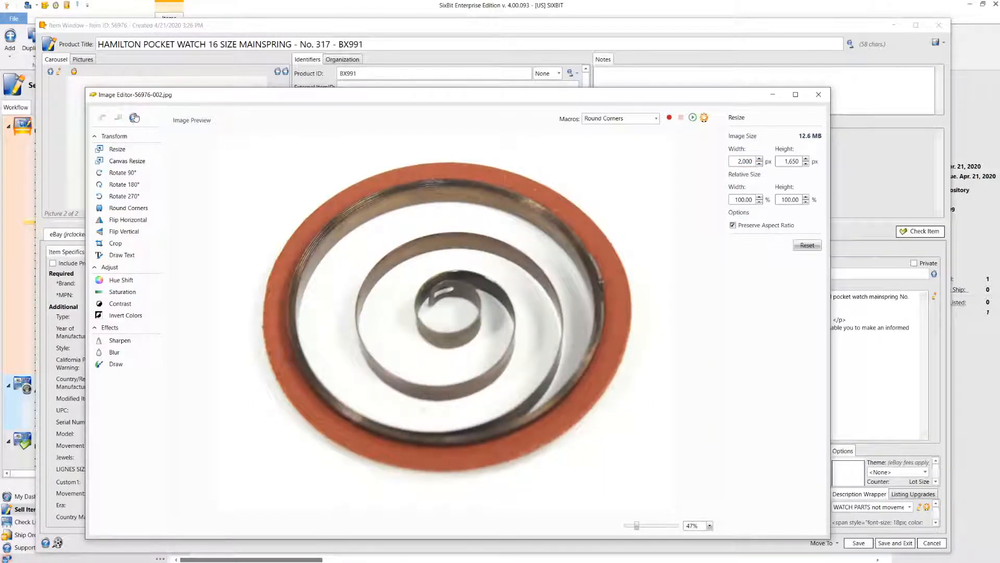
# Switch to the Hamilton packet picture and crop its two sides to about 1265 × 1066 px
pyautogui.click(134, 117)
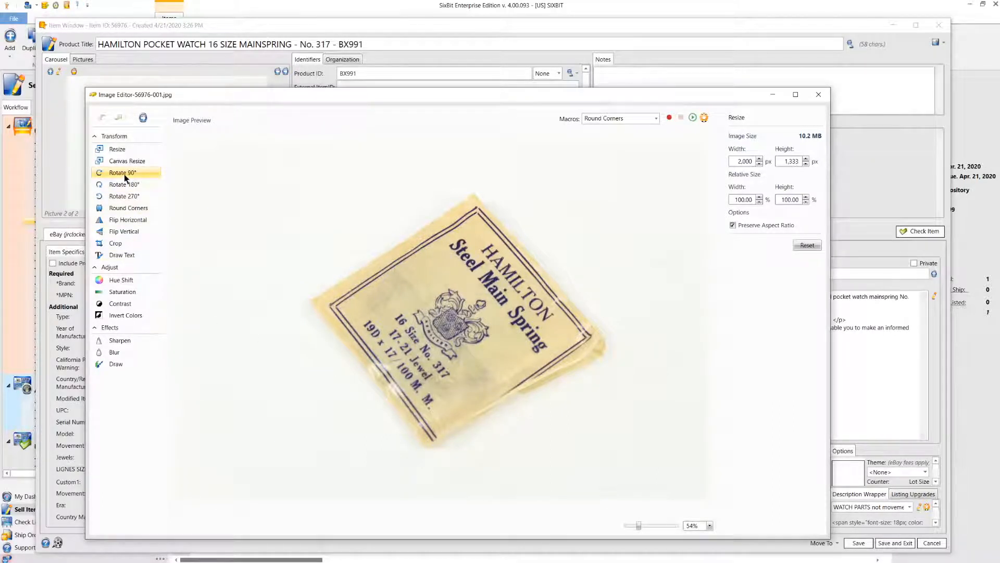
pyautogui.click(114, 245)
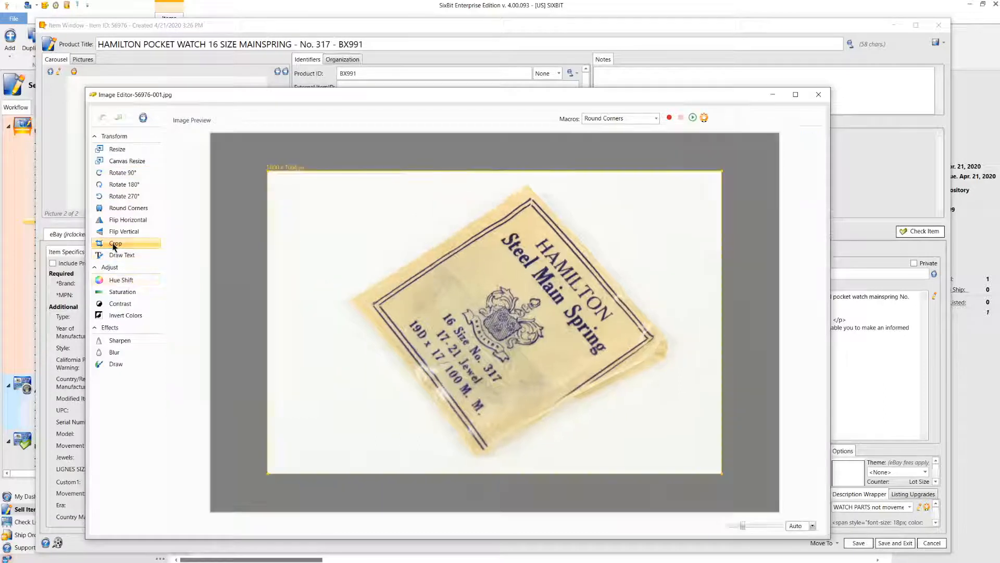
pyautogui.moveTo(269, 320); pyautogui.dragTo(335, 321)
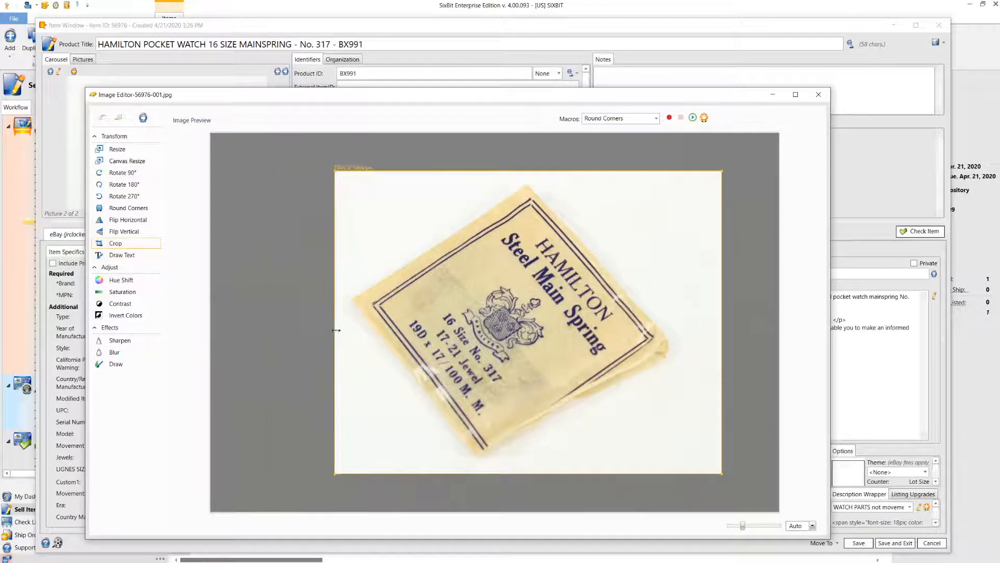
pyautogui.moveTo(719, 327); pyautogui.dragTo(692, 323)
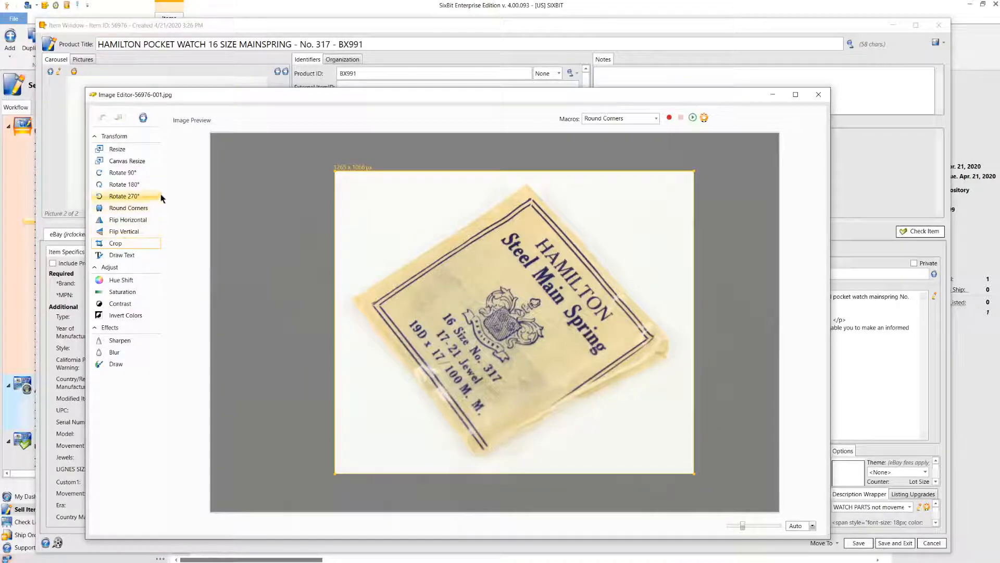
# Resize the cropped Hamilton packet picture to 2000 px wide with its aspect ratio preserved
pyautogui.click(116, 149)
pyautogui.doubleClick(743, 163)
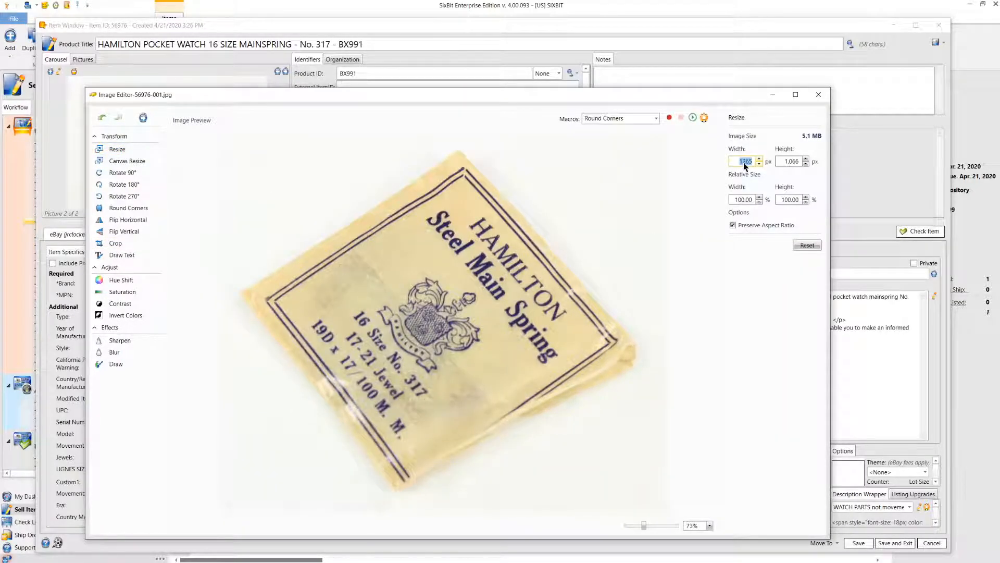
pyautogui.write('2000')
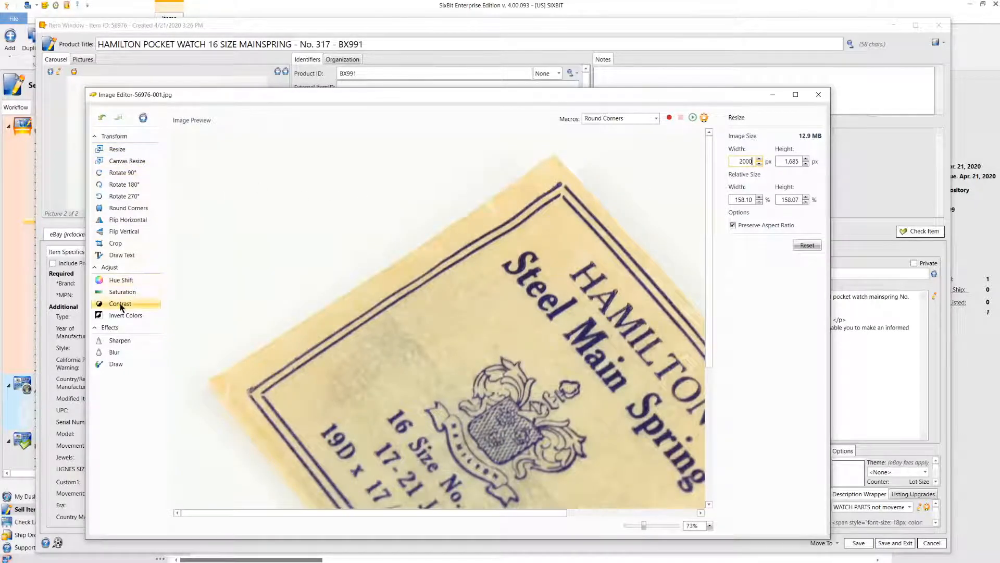
pyautogui.click(144, 119)
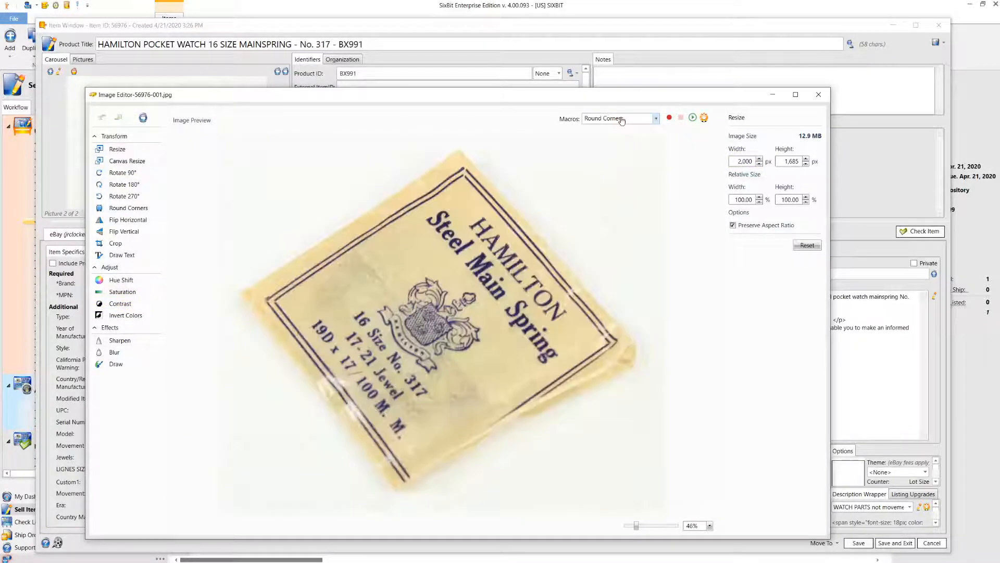
# Close the image editor after checking the mainspring picture, and show the packet picture in the item's carousel
pyautogui.moveTo(441, 95); pyautogui.dragTo(591, 156)
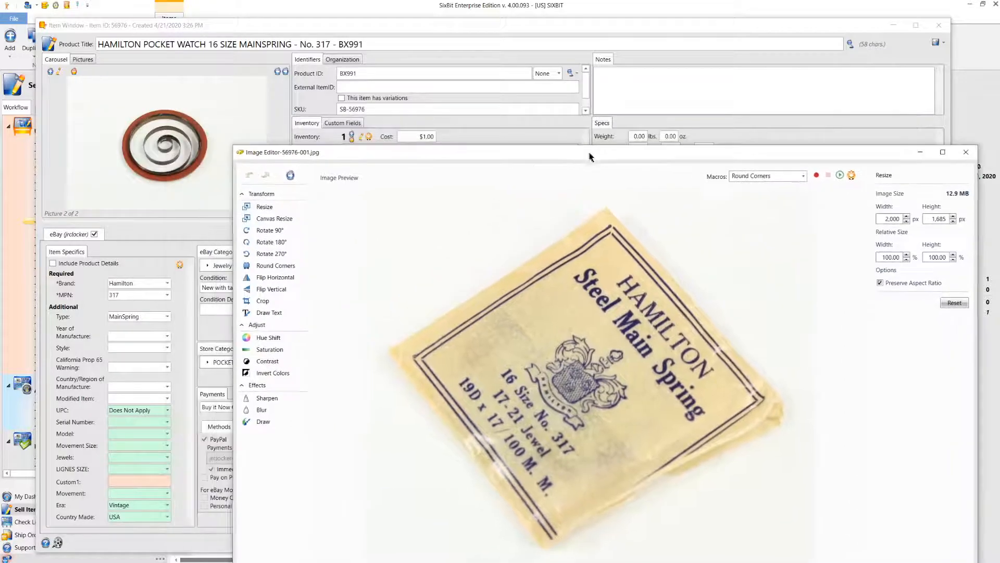
pyautogui.click(290, 176)
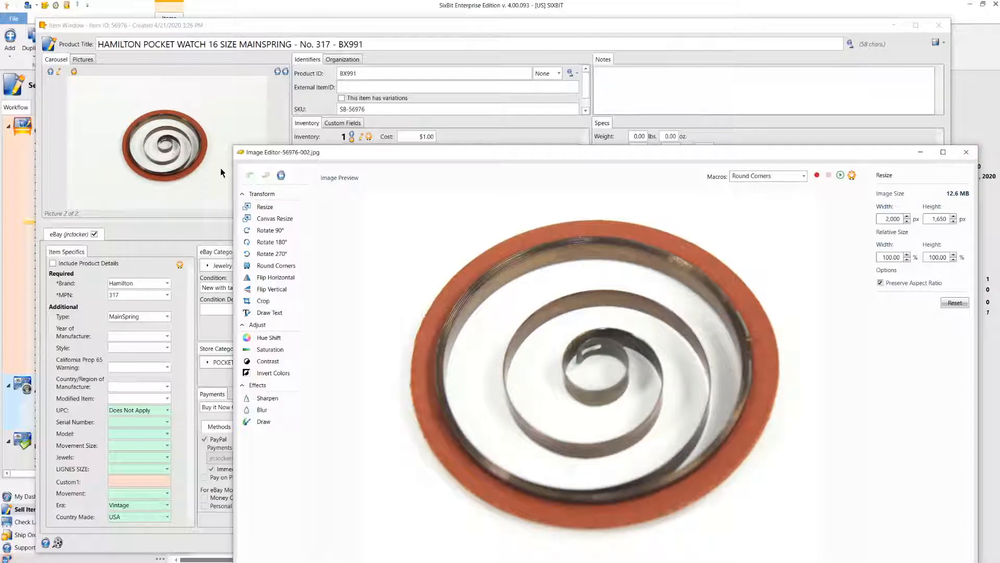
pyautogui.click(966, 155)
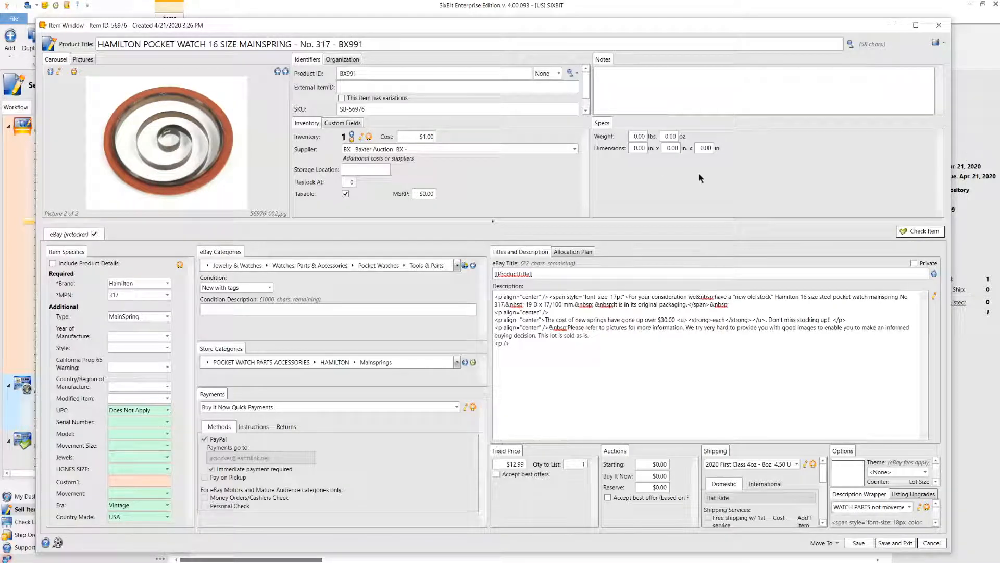
pyautogui.click(277, 72)
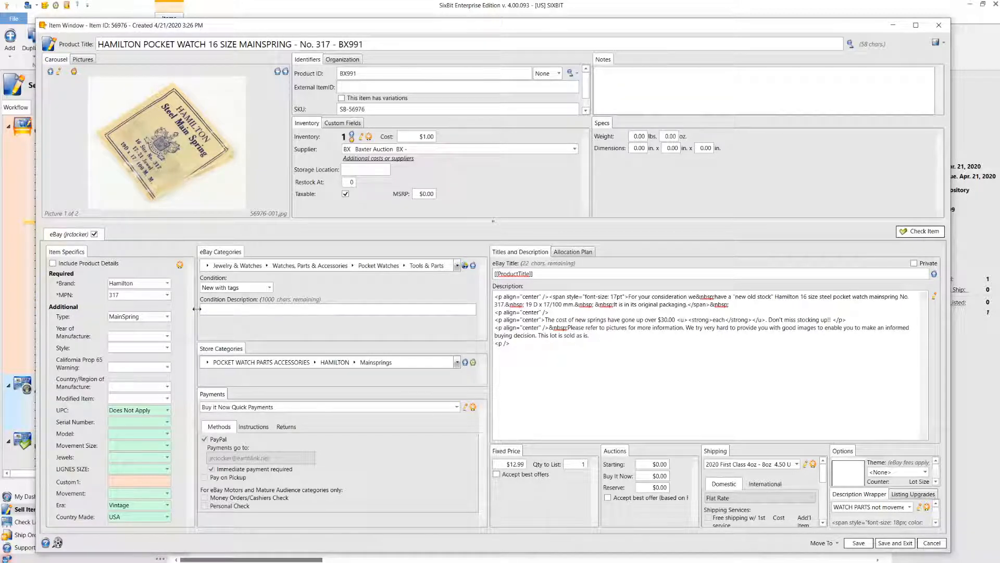
# Set the item's Country/Region of Manufacture to United States
pyautogui.click(146, 386)
pyautogui.write('United Arab Emirates')
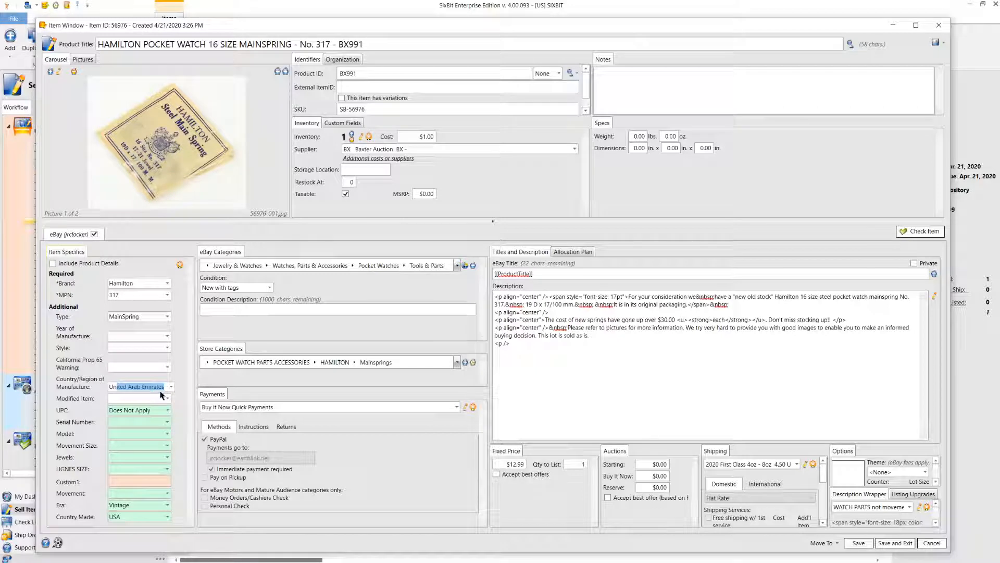
pyautogui.click(170, 386)
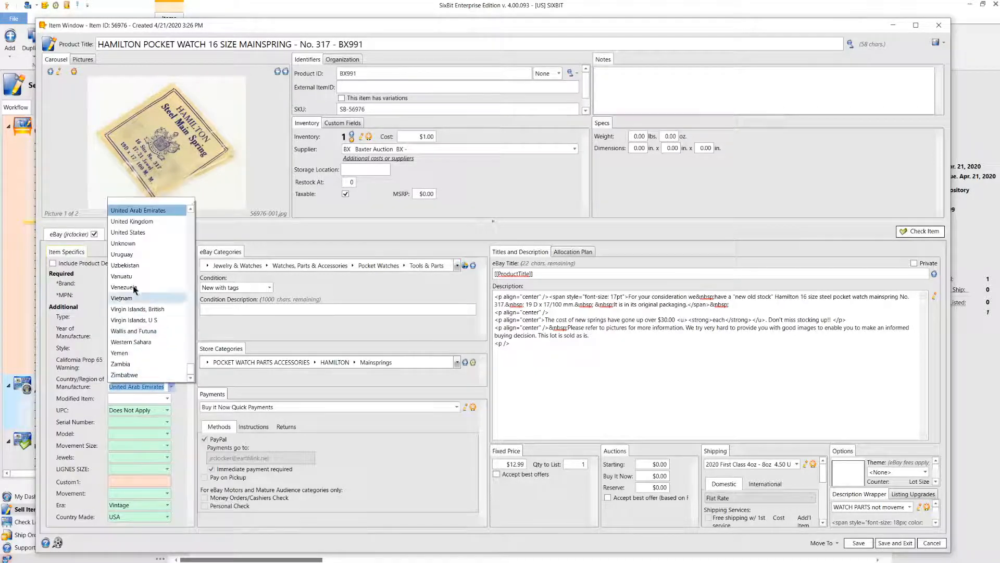
pyautogui.click(137, 232)
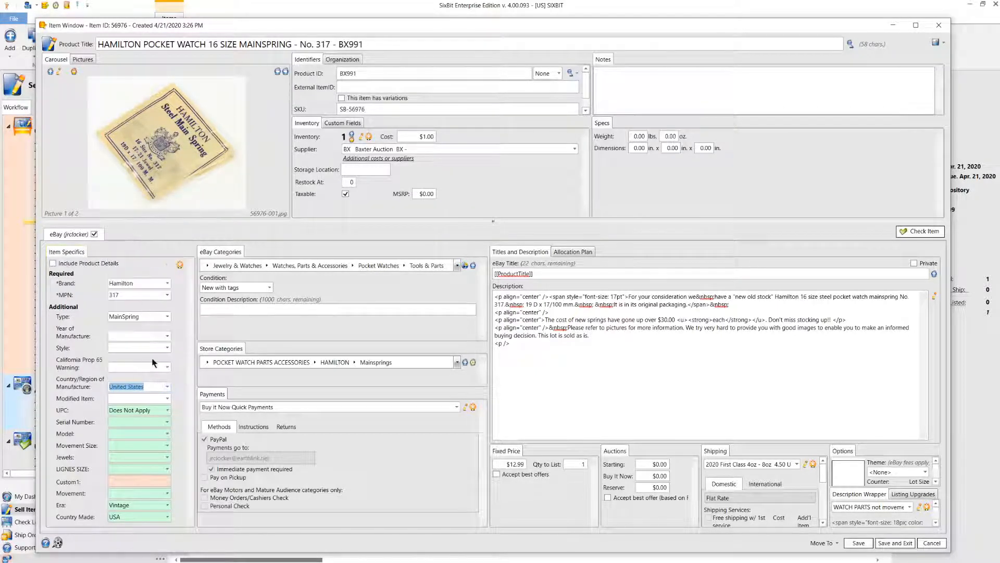
pyautogui.click(177, 399)
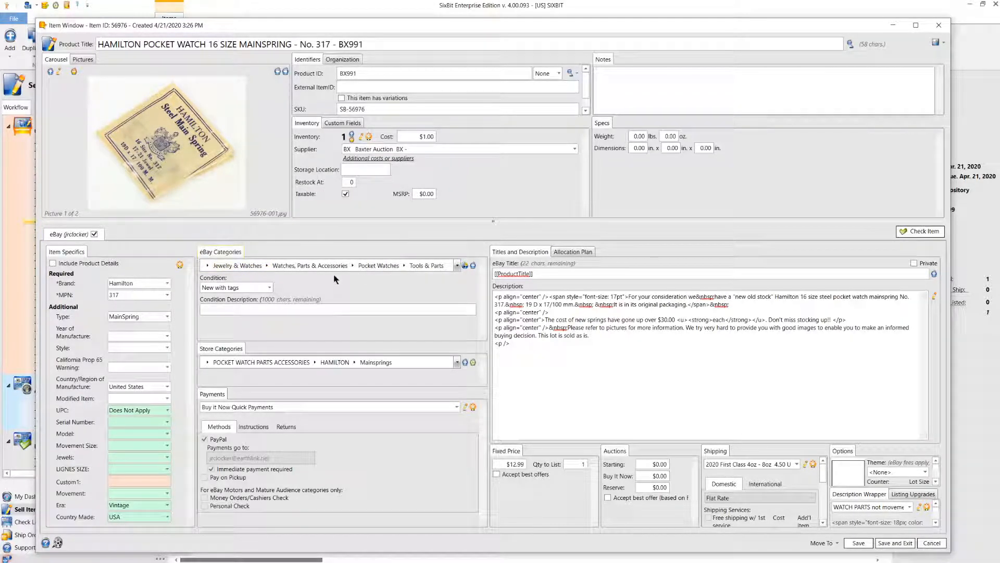
# Clear the eBay category, search for "pocket watch parts" and choose Jewelry & Watches > Watches, Parts & Accessories > Pocket Watches > Tools & Parts
pyautogui.click(262, 264)
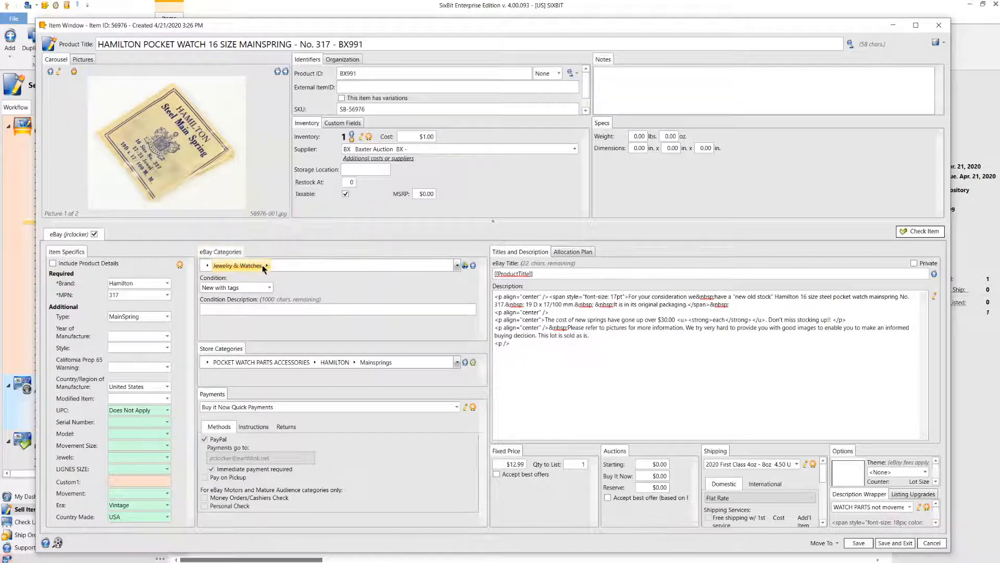
pyautogui.click(205, 266)
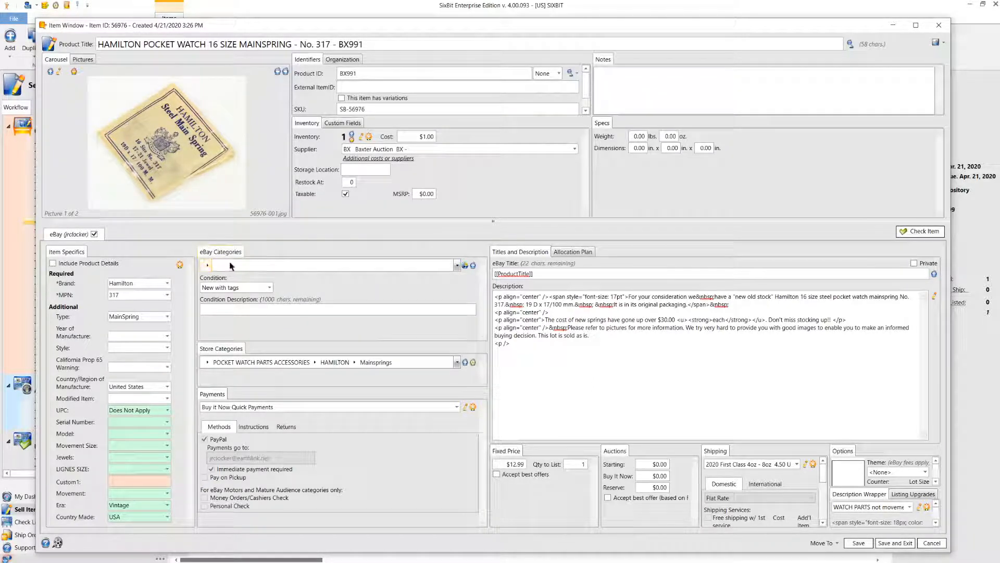
pyautogui.write('p')
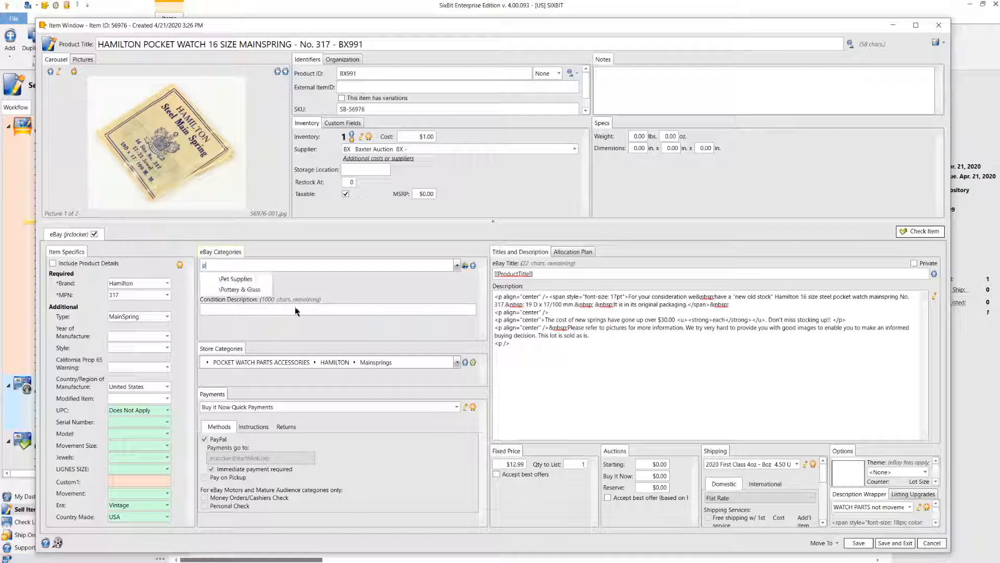
pyautogui.write('ocket w')
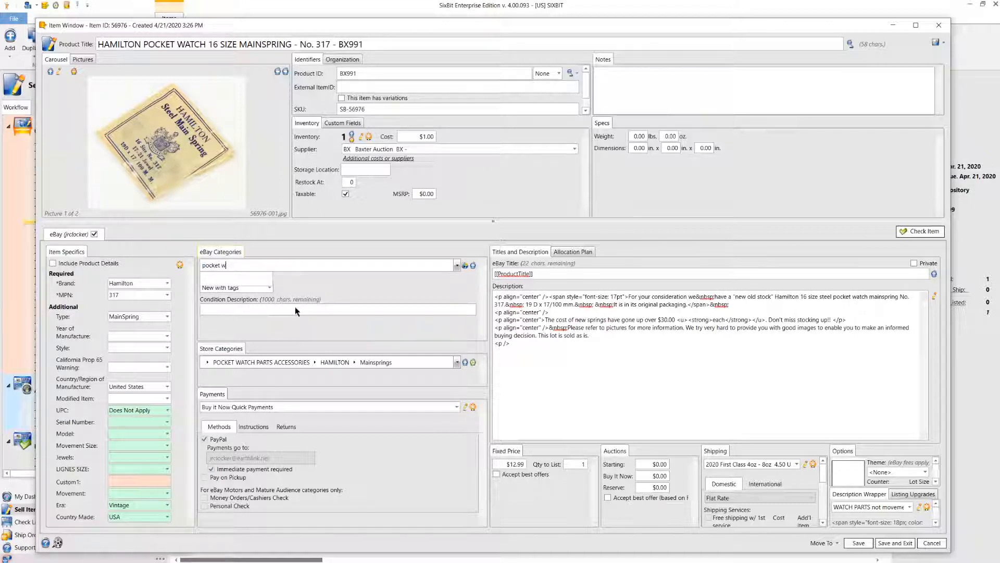
pyautogui.write('atch parts')
pyautogui.press('Return')
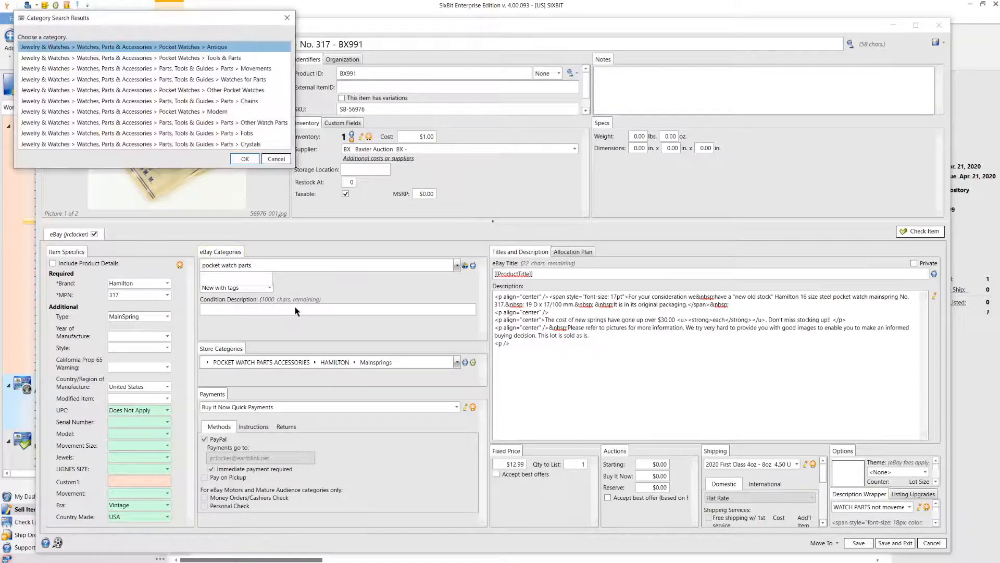
pyautogui.click(125, 60)
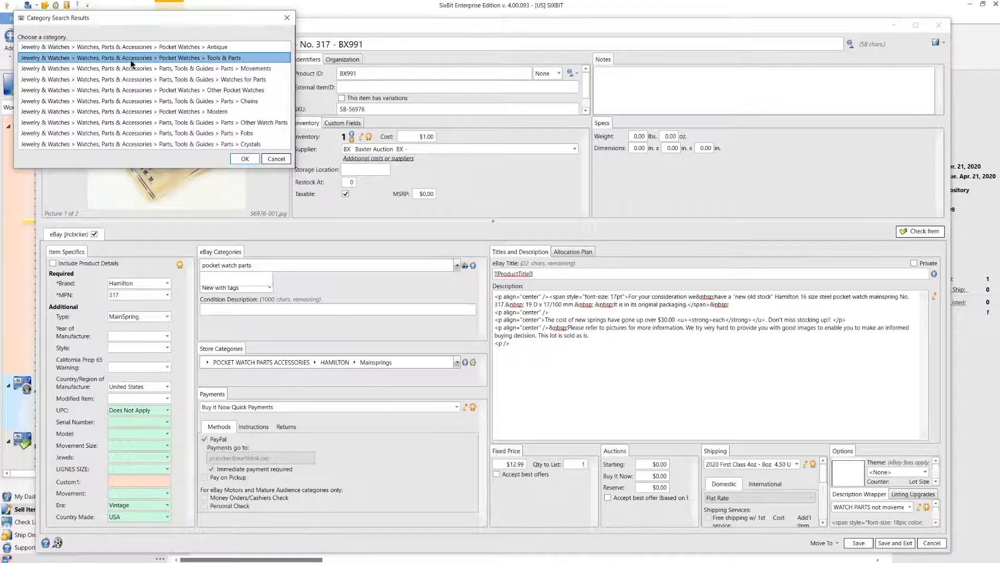
pyautogui.click(245, 158)
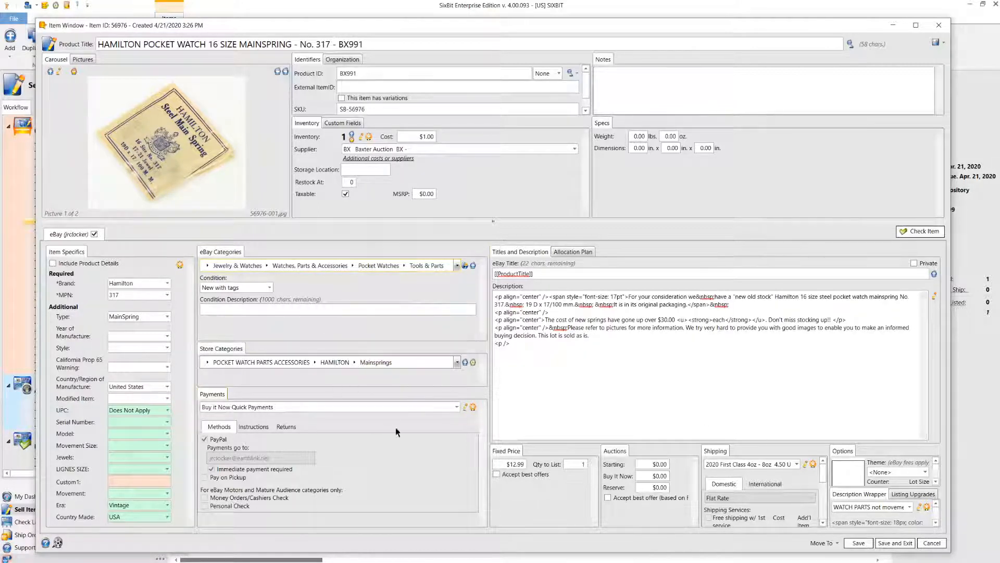
# Clear the eBay category again and pick Pocket Watches\Tools & Parts from the recently used categories
pyautogui.click(205, 266)
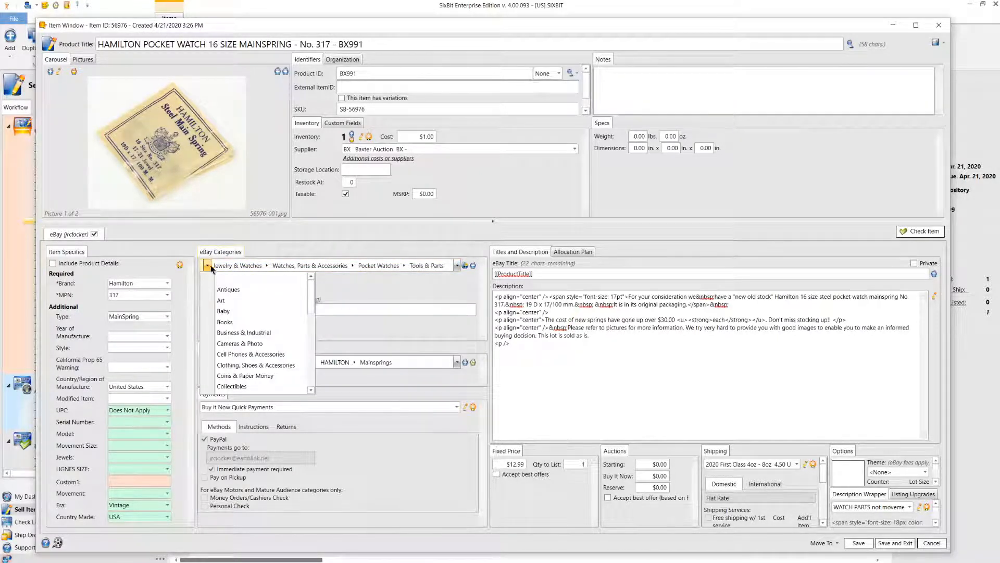
pyautogui.click(223, 278)
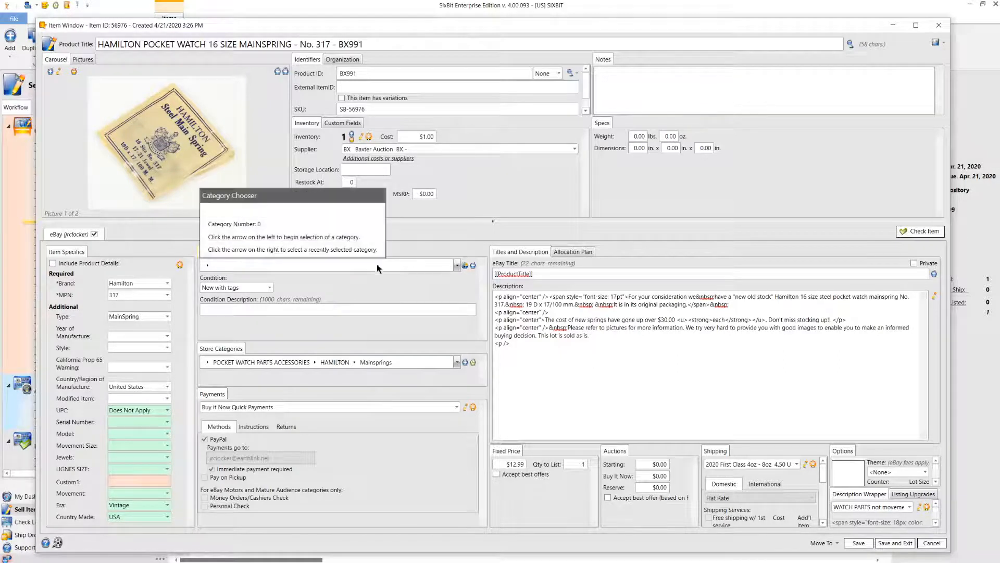
pyautogui.click(457, 265)
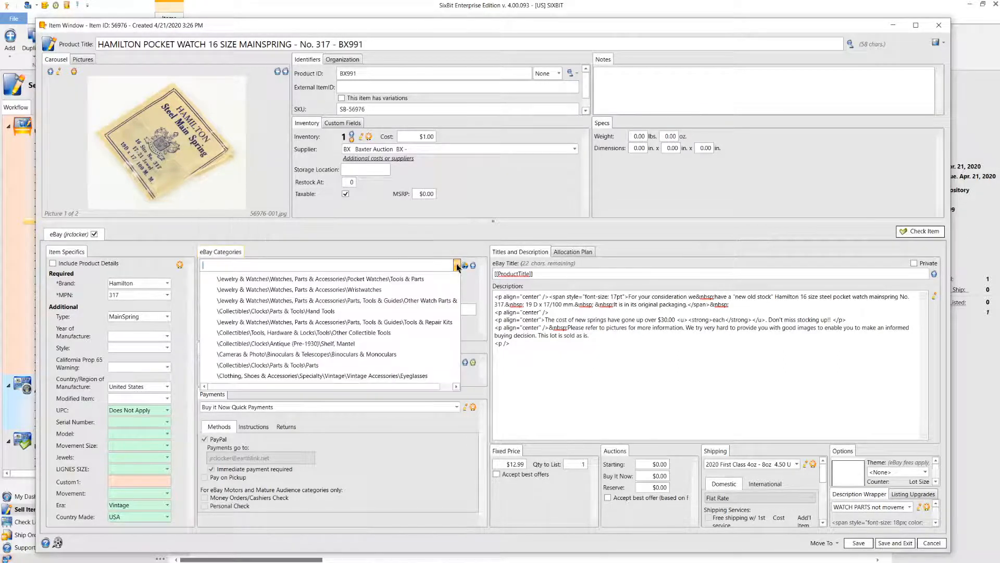
pyautogui.click(419, 280)
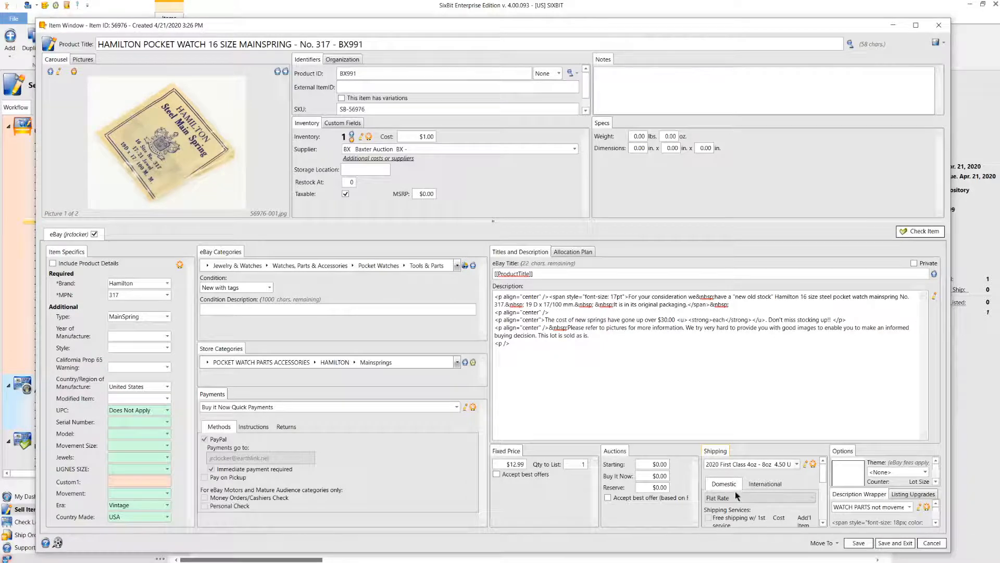
# In the international shipping settings, set the third shipping service to Not Selected and clear its two checked destinations
pyautogui.click(797, 466)
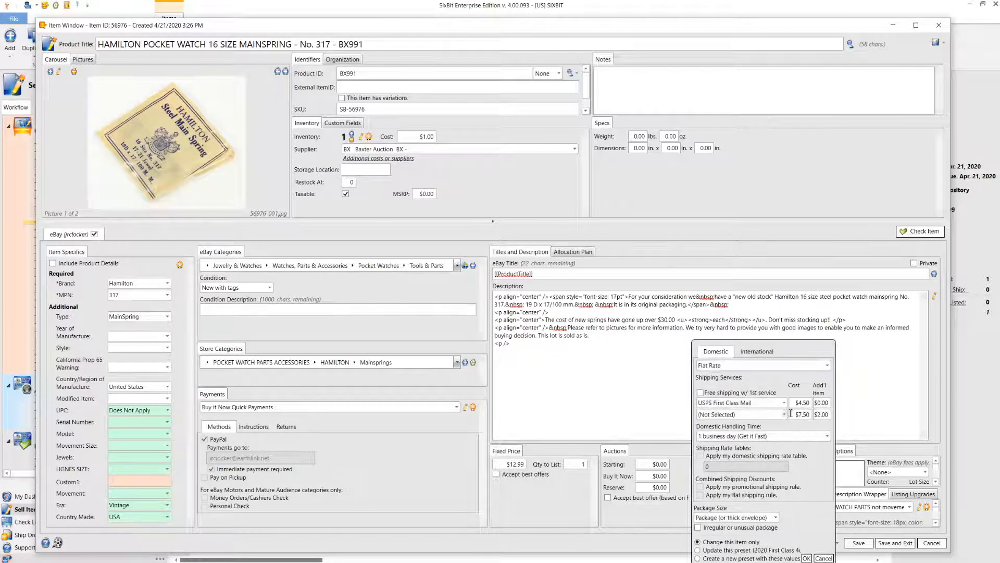
pyautogui.click(748, 355)
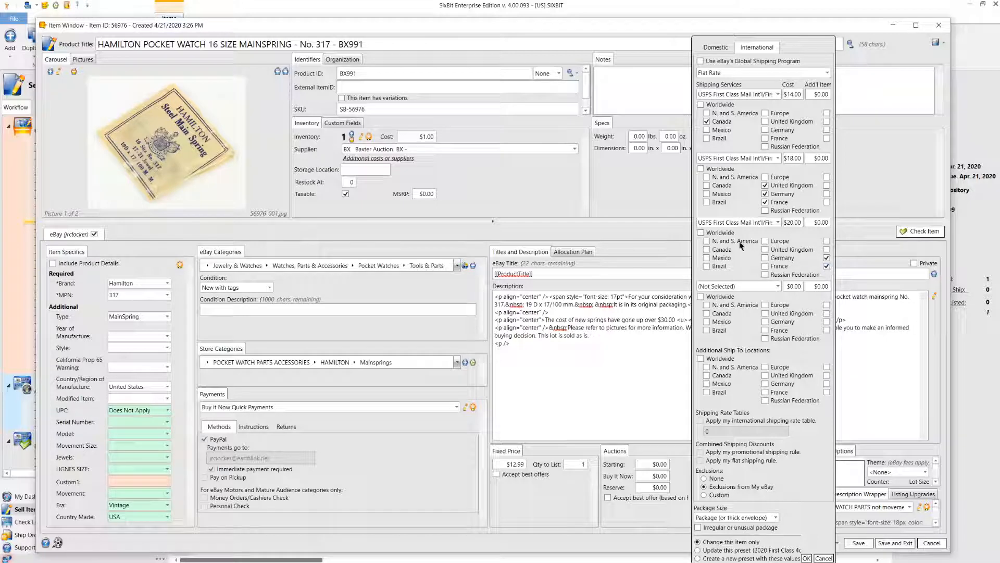
pyautogui.click(777, 223)
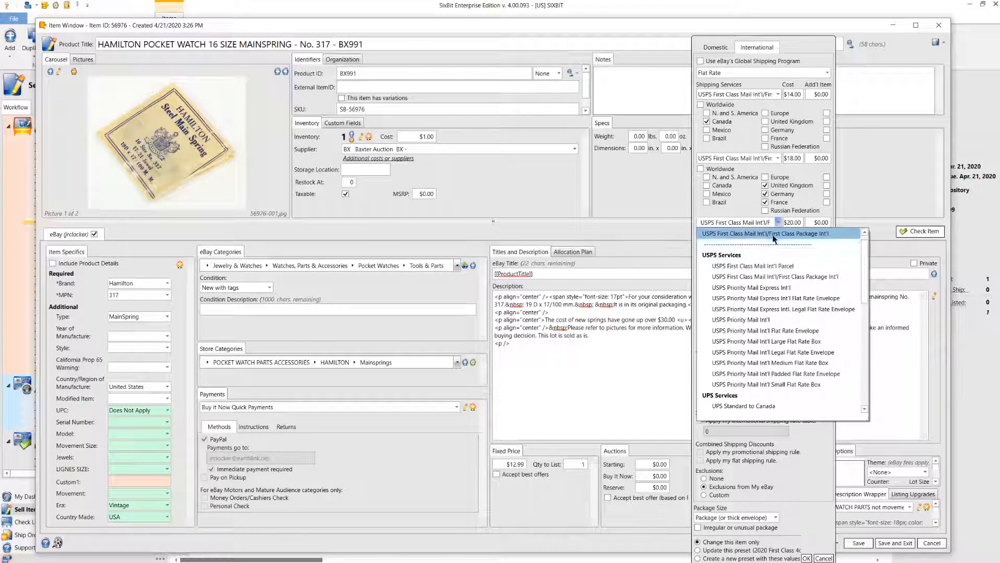
pyautogui.scroll(1, 766, 240)
pyautogui.click(758, 234)
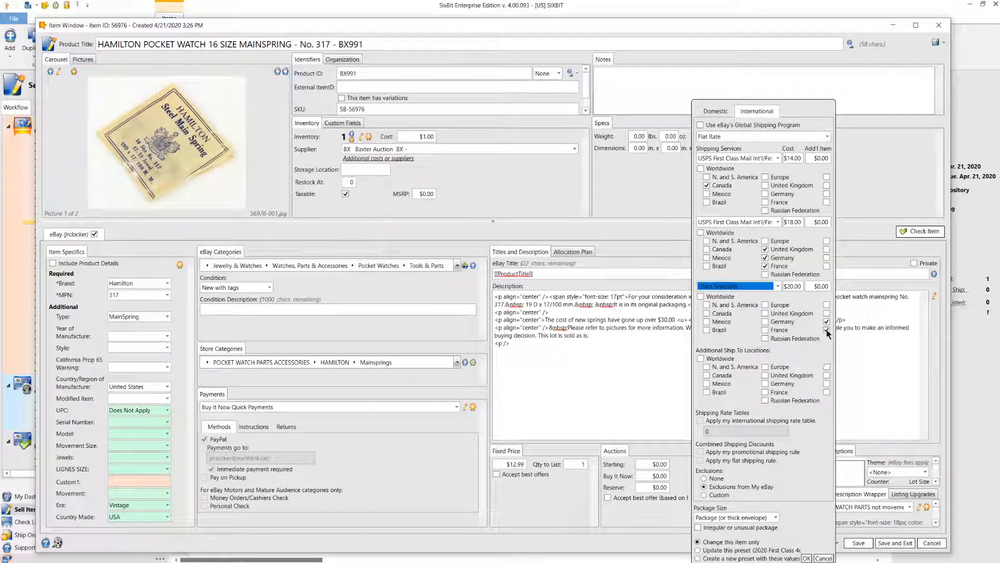
pyautogui.click(827, 330)
pyautogui.click(827, 322)
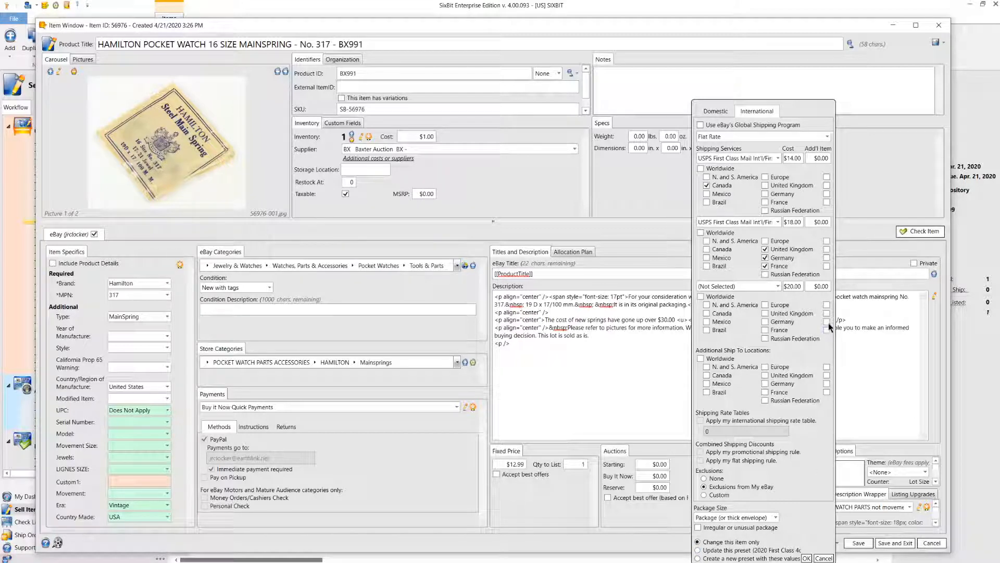
# Update the shipping preset with the change, revising the running listings that use it, and save and close the item
pyautogui.click(698, 550)
pyautogui.click(806, 558)
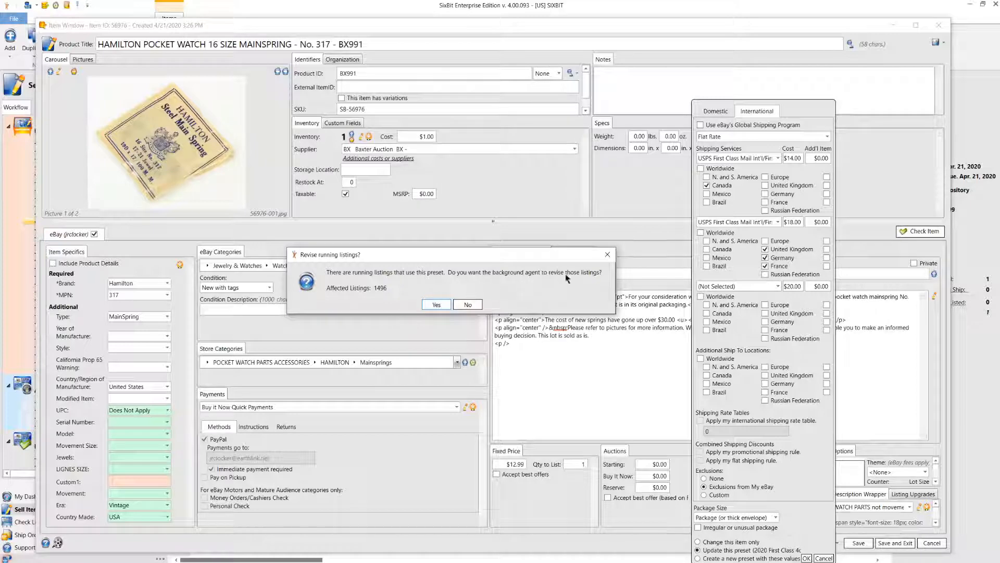
pyautogui.click(436, 306)
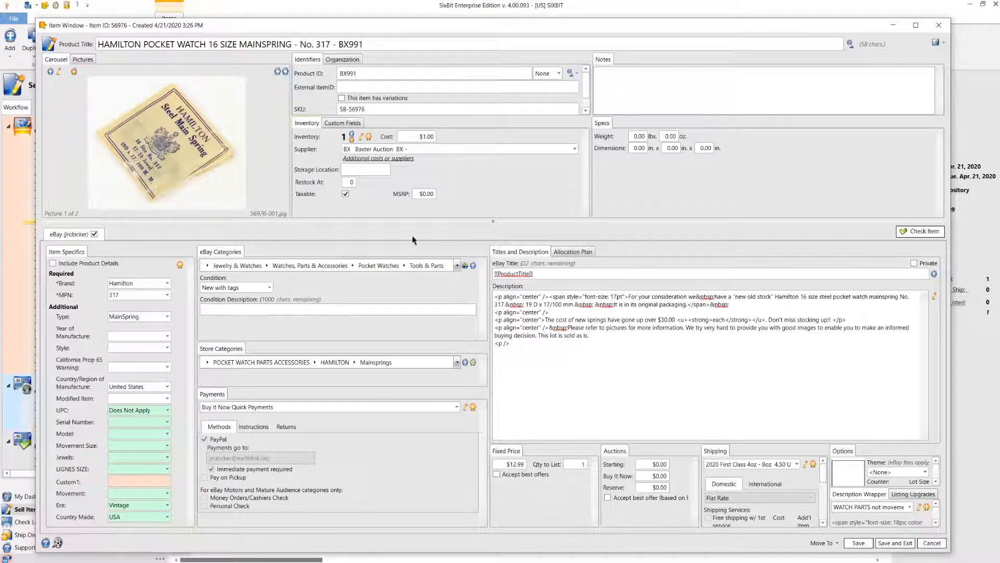
pyautogui.click(893, 543)
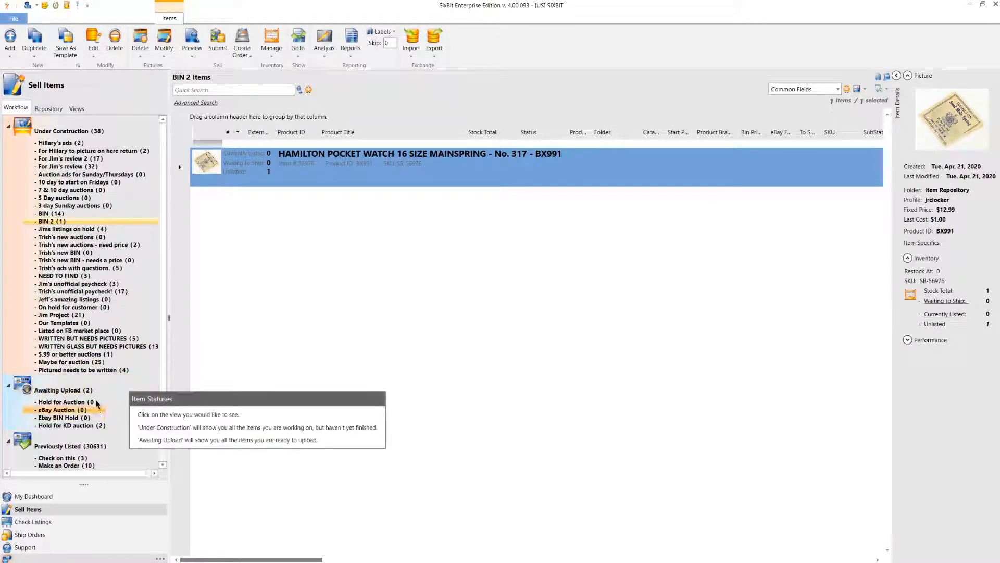
# From the previously listed items, make a custom duplicate of the BX987 Hermle balance wheel assembly, excluding pictures and including the supplier
pyautogui.click(57, 449)
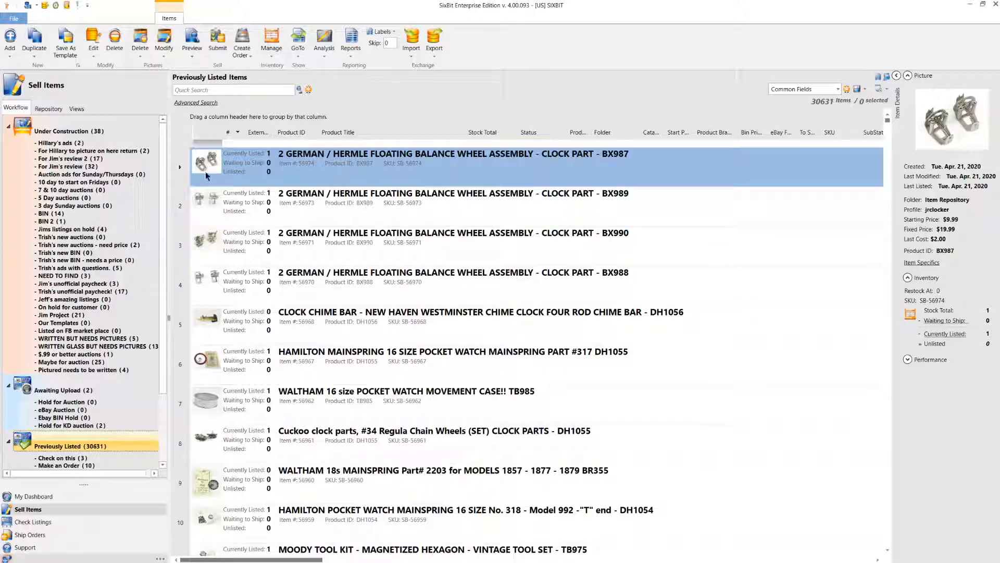
pyautogui.click(309, 182)
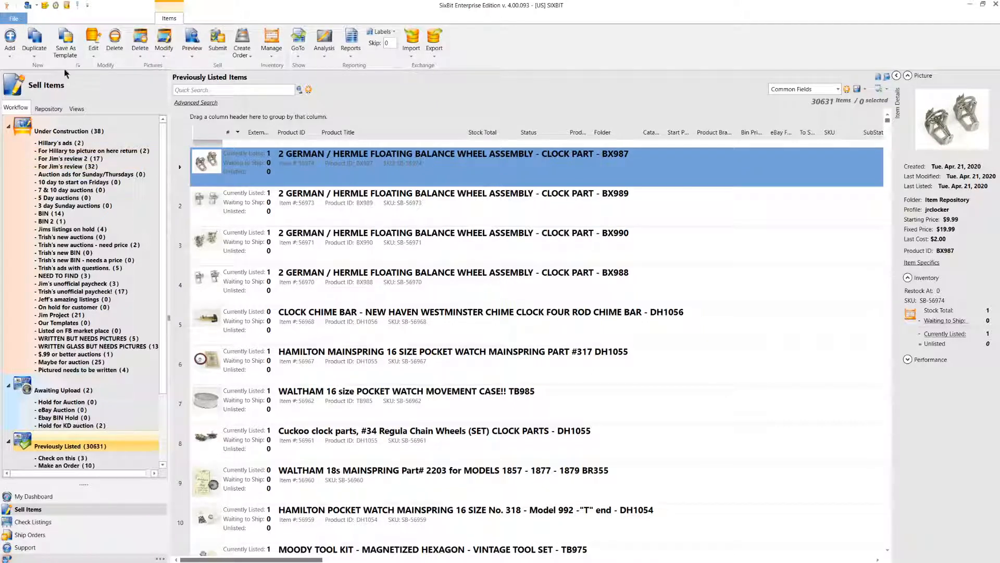
pyautogui.click(35, 61)
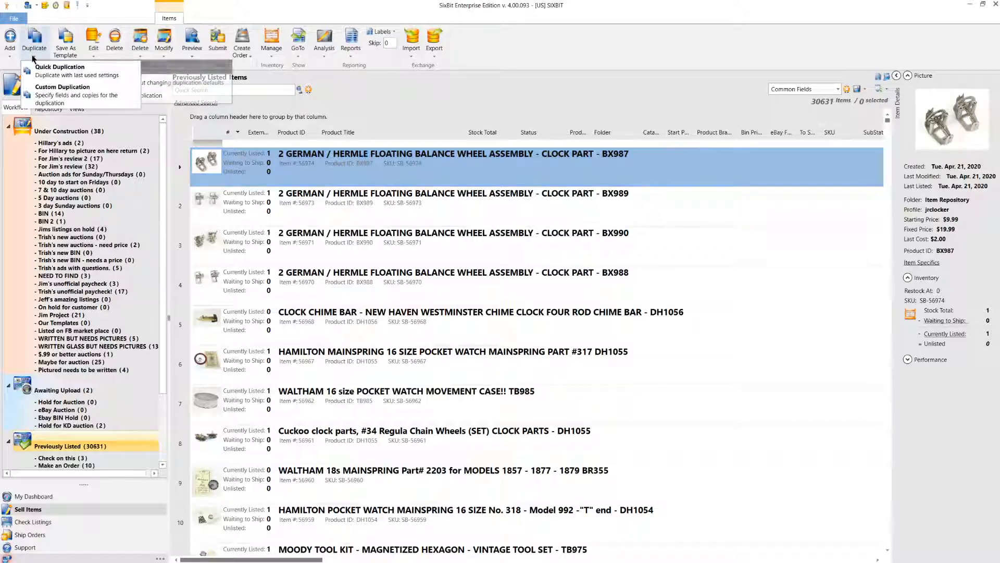
pyautogui.click(44, 105)
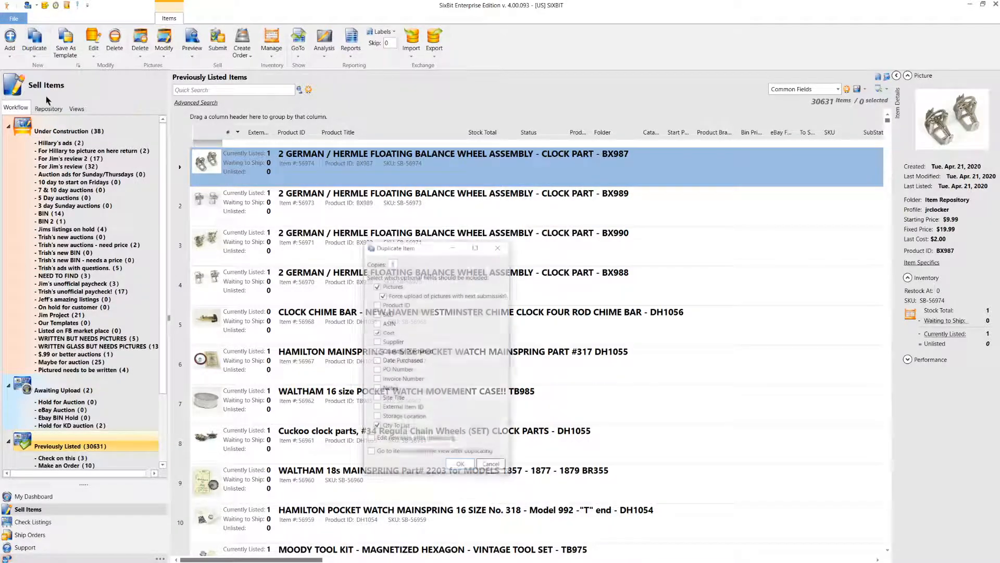
pyautogui.click(377, 286)
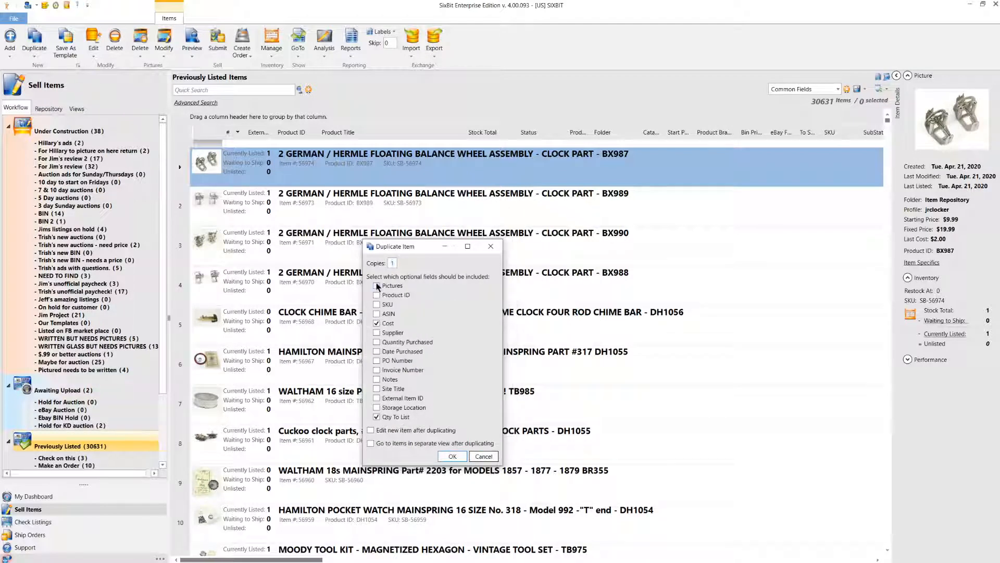
pyautogui.click(377, 332)
pyautogui.click(451, 458)
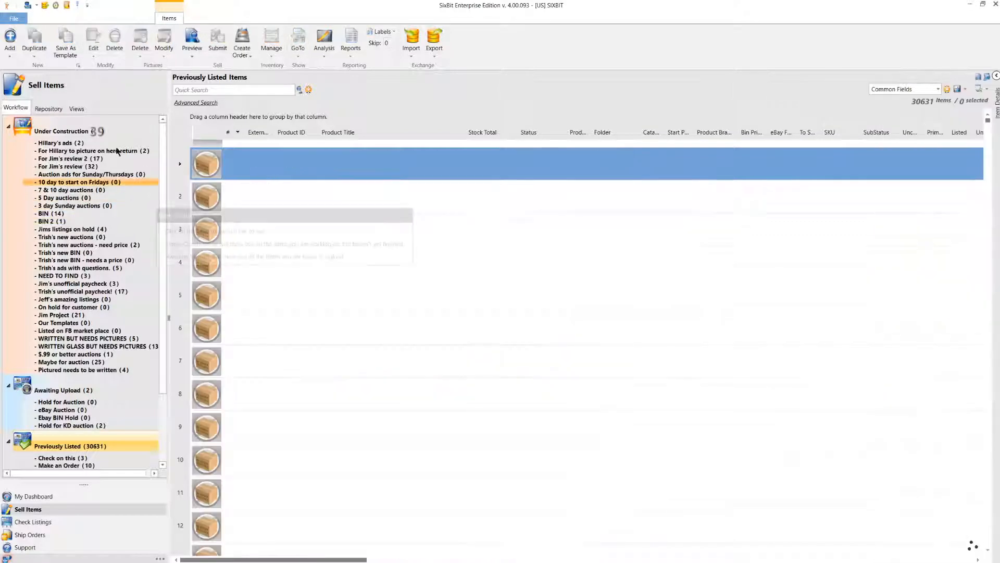
# Move the duplicated balance wheel item from Under Construction to BIN 2 and show that view
pyautogui.click(98, 133)
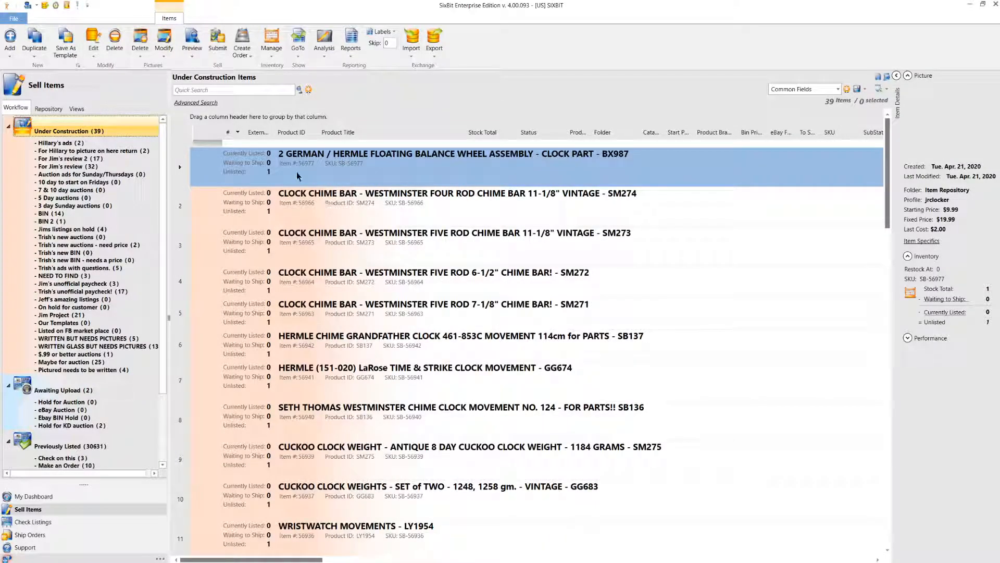
pyautogui.moveTo(298, 177); pyautogui.dragTo(97, 219)
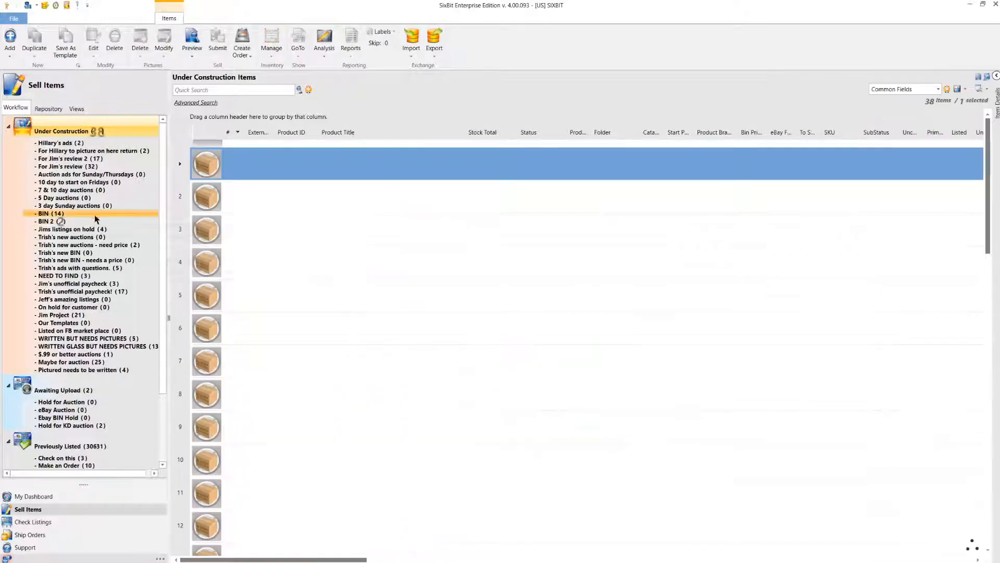
pyautogui.click(96, 220)
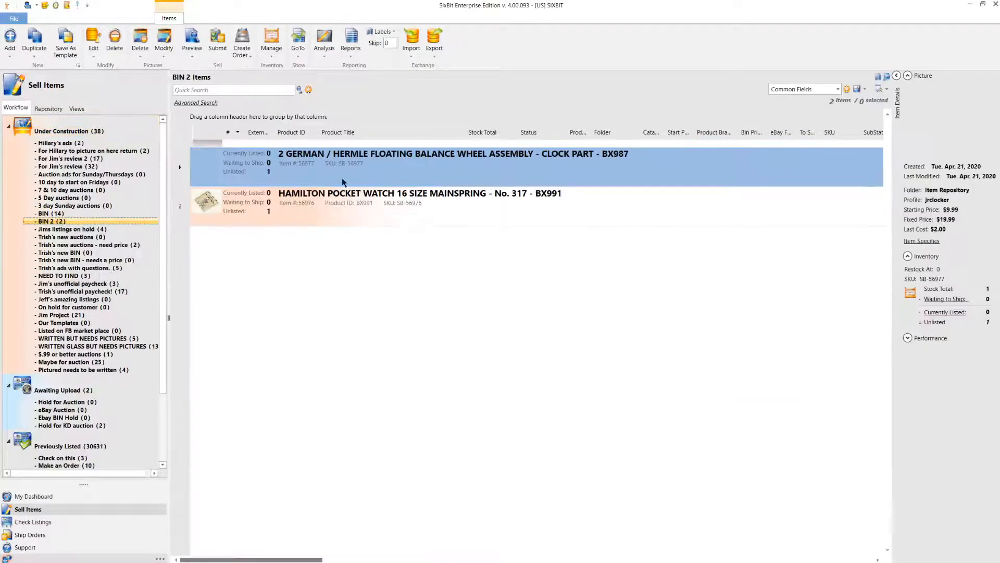
# Open the duplicated balance wheel item and change the number ending its product title to BX986
pyautogui.click(352, 175)
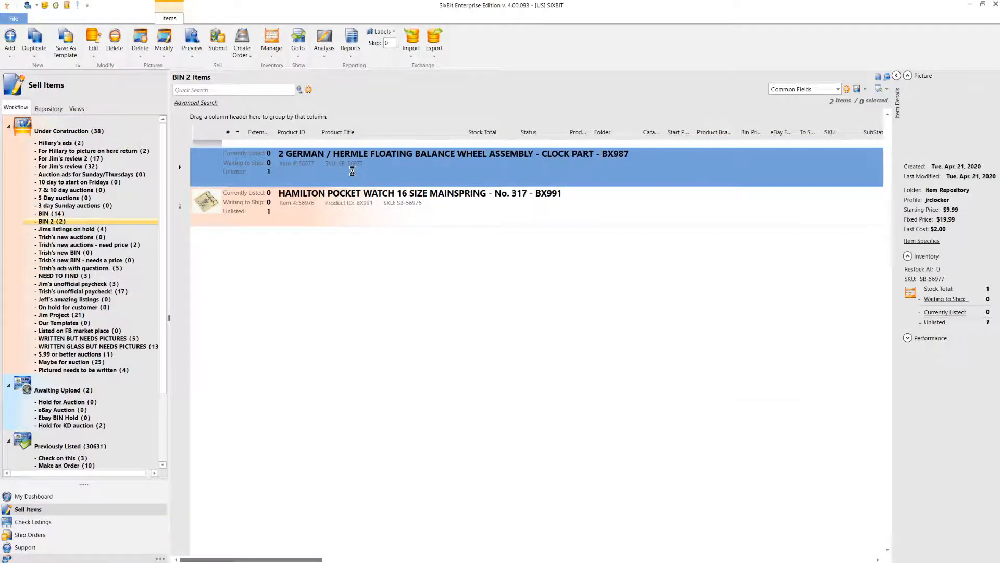
pyautogui.doubleClick(352, 170)
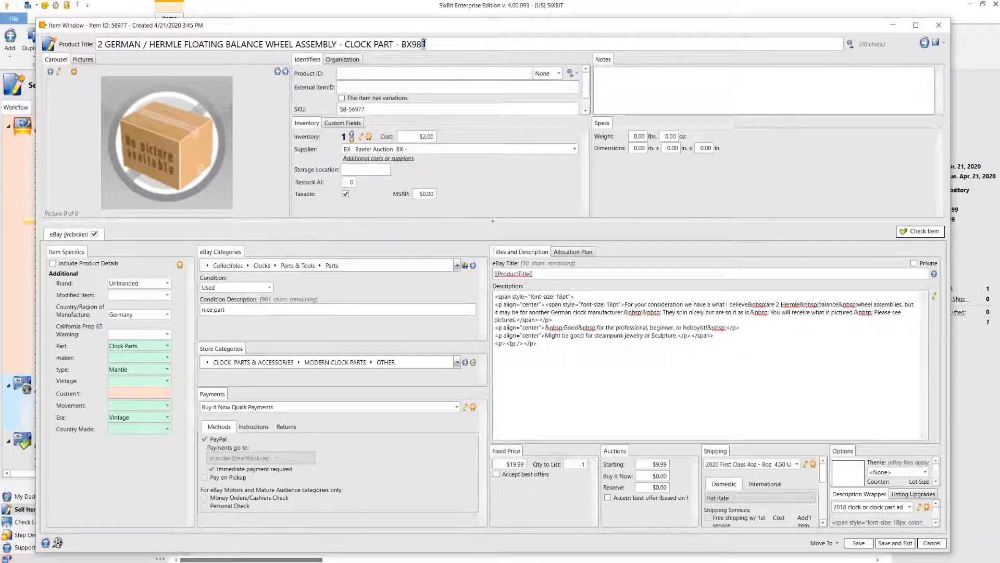
pyautogui.moveTo(422, 45); pyautogui.dragTo(429, 45)
pyautogui.write('6')
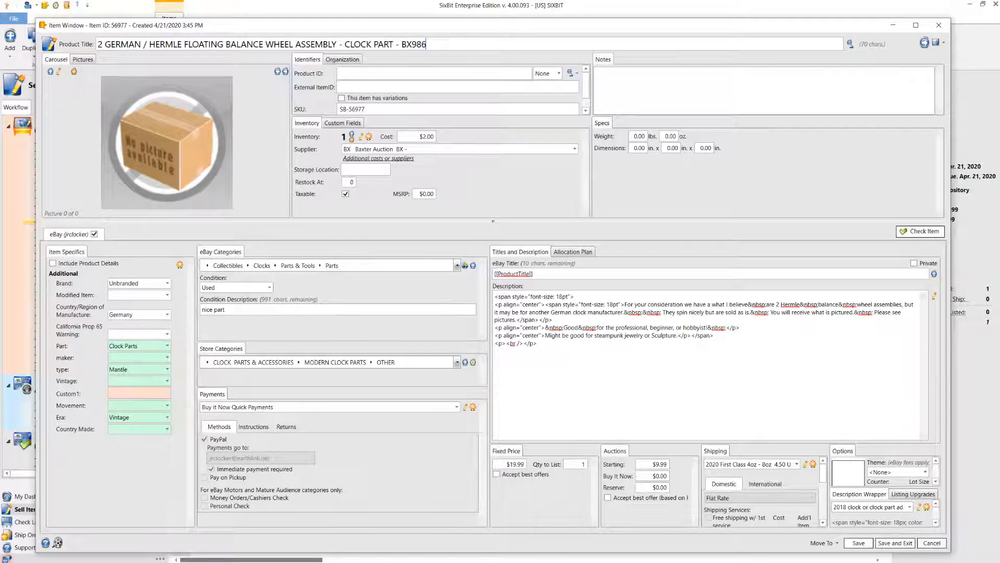
# Copy BX986 from the product title into the Product ID, and review the description in the HTML editor
pyautogui.doubleClick(437, 46)
pyautogui.hotkey('ctrl', 'c')
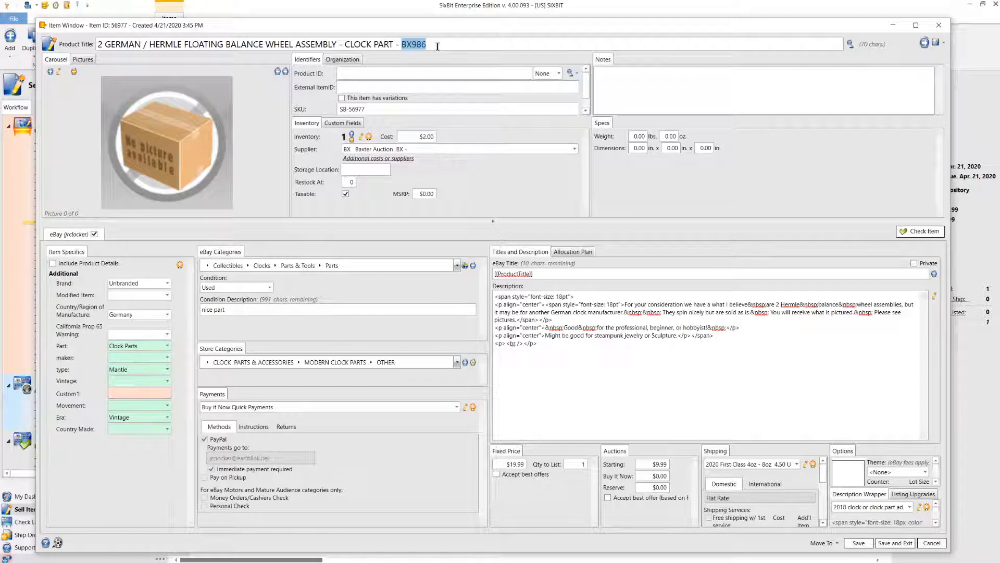
pyautogui.click(377, 69)
pyautogui.hotkey('ctrl', 'v')
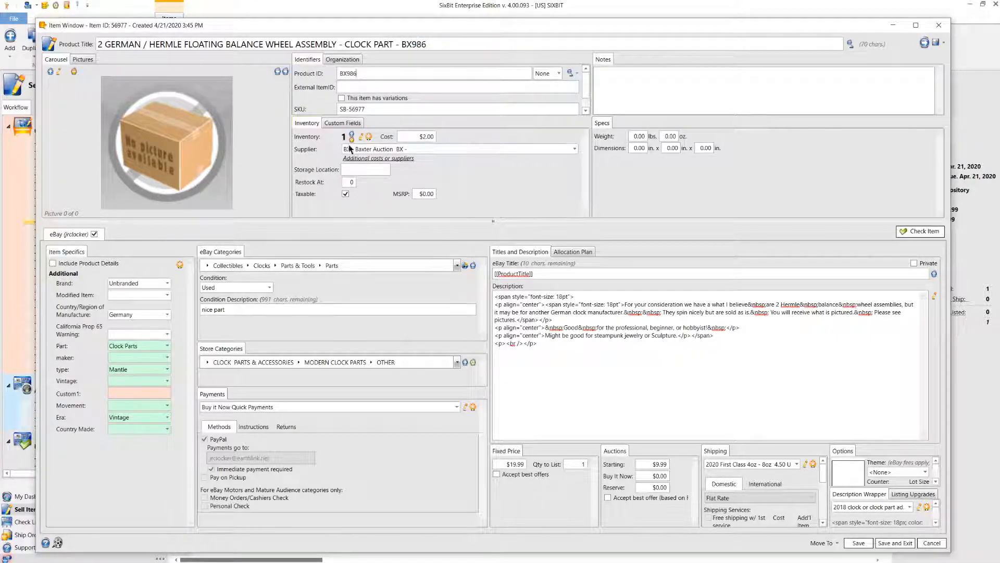
pyautogui.click(934, 296)
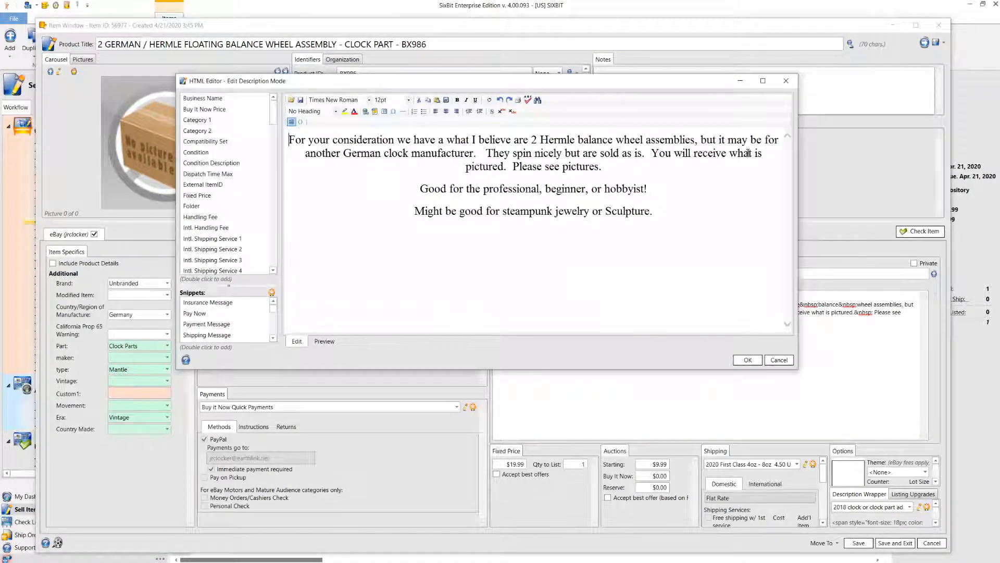
pyautogui.click(749, 360)
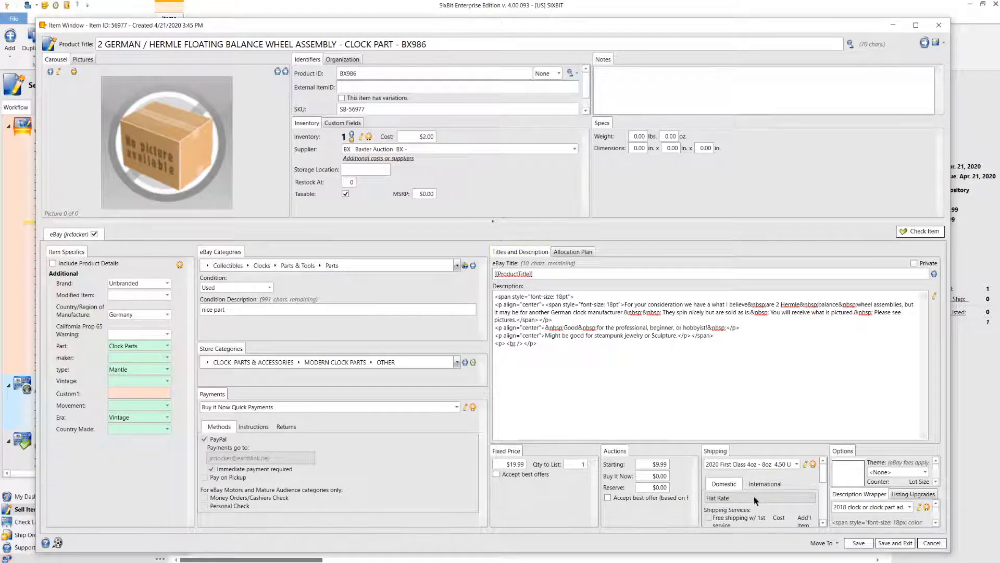
# Add the pictures IMG_0027 through IMG_0030 from the 102CANON folder to the item
pyautogui.click(51, 72)
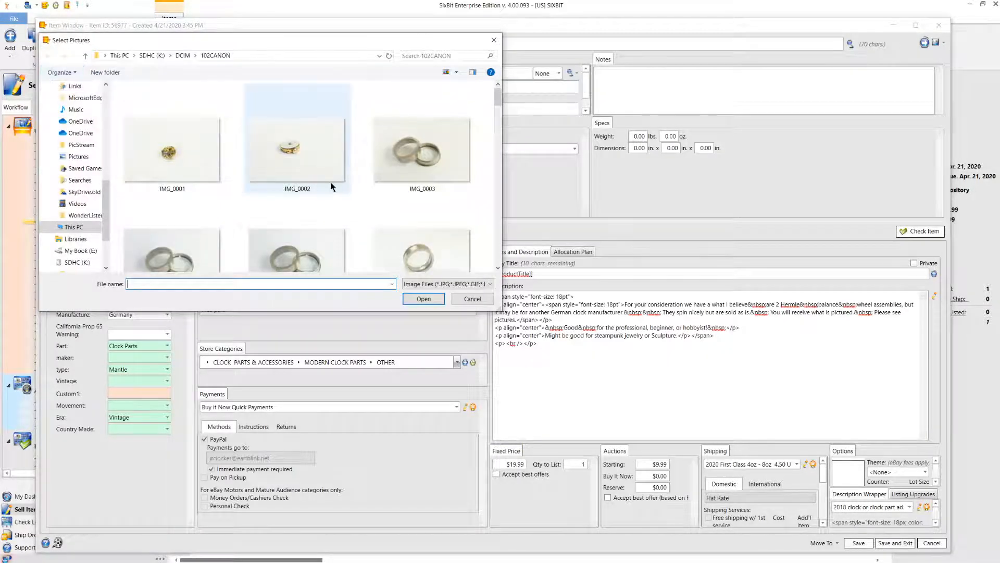
pyautogui.scroll(-8, 344, 187)
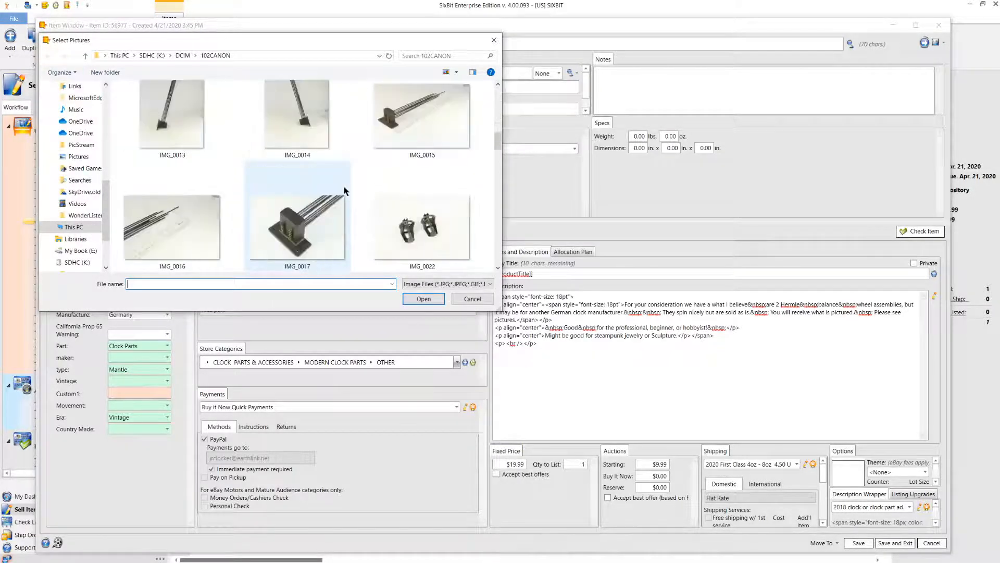
pyautogui.scroll(-4, 344, 188)
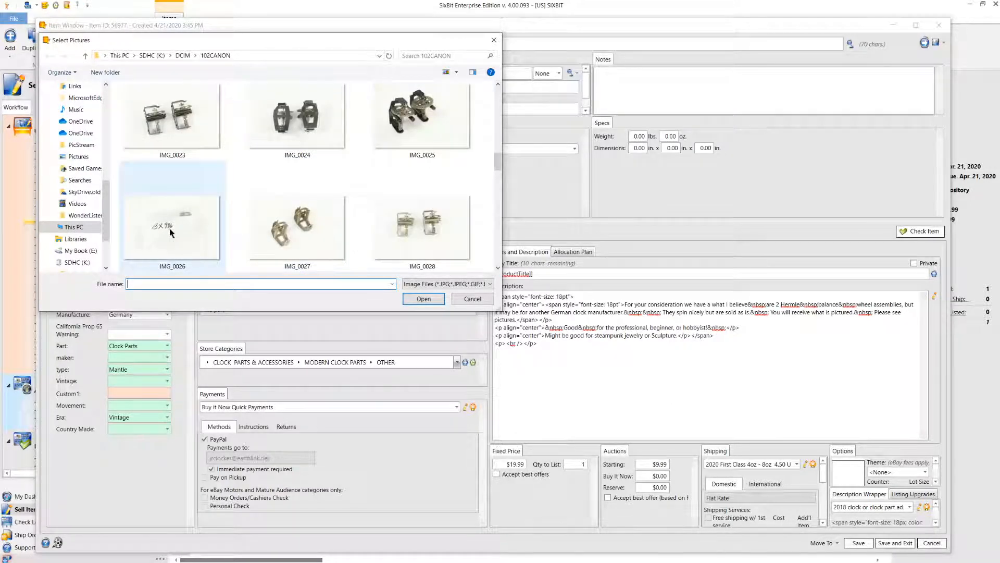
pyautogui.click(275, 245)
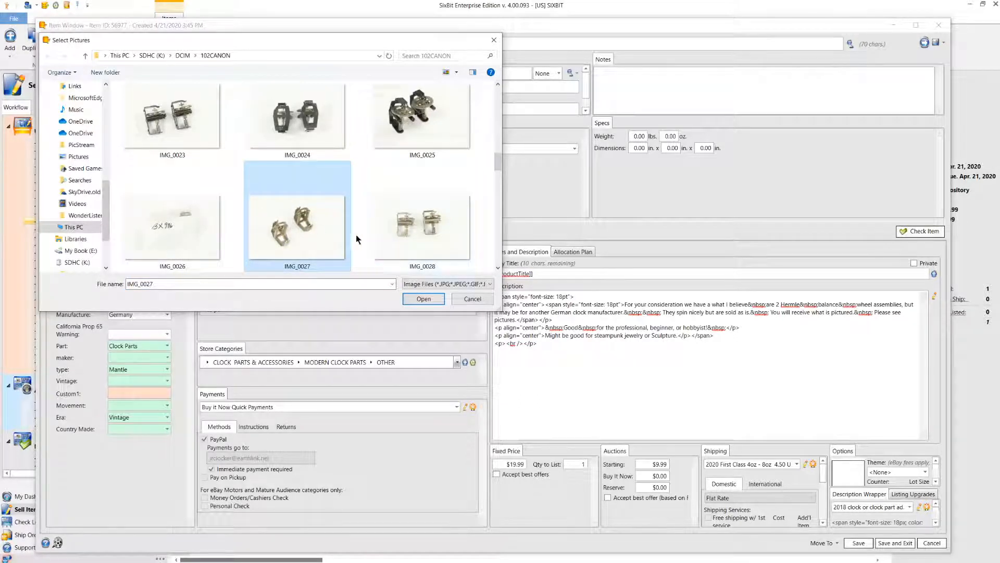
pyautogui.scroll(-1, 358, 234)
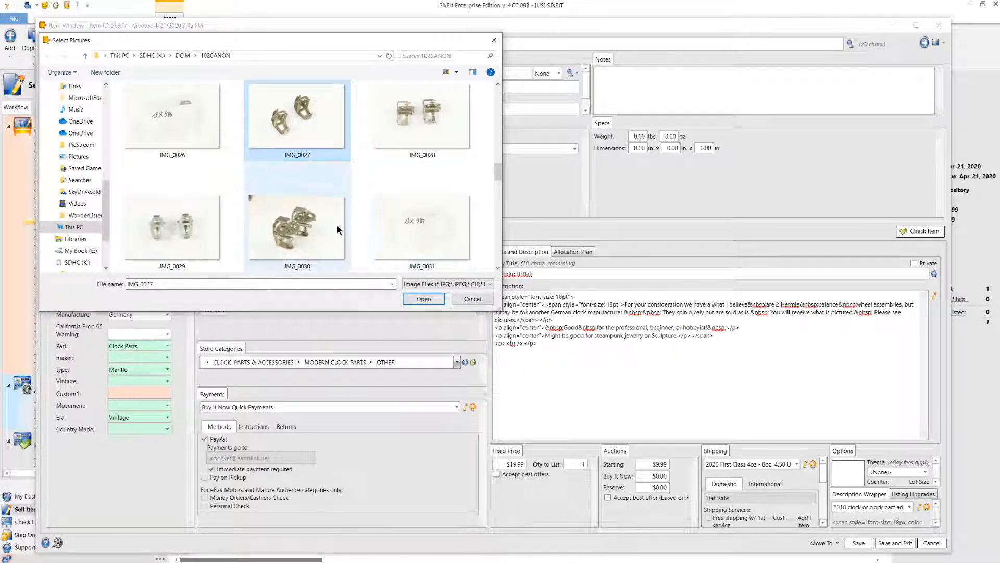
pyautogui.keyDown('shift'); pyautogui.click(307, 226); pyautogui.keyUp('shift')
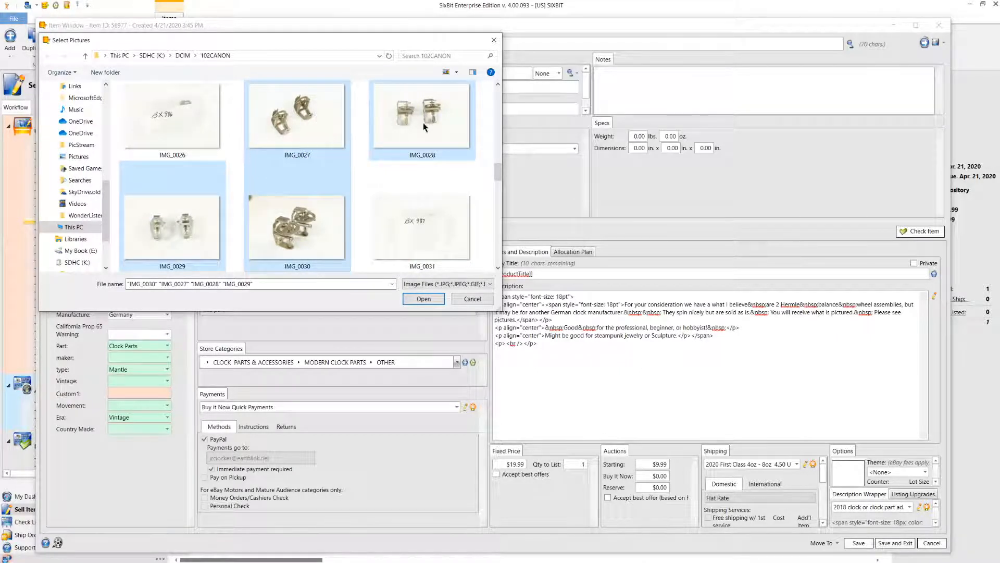
pyautogui.click(423, 299)
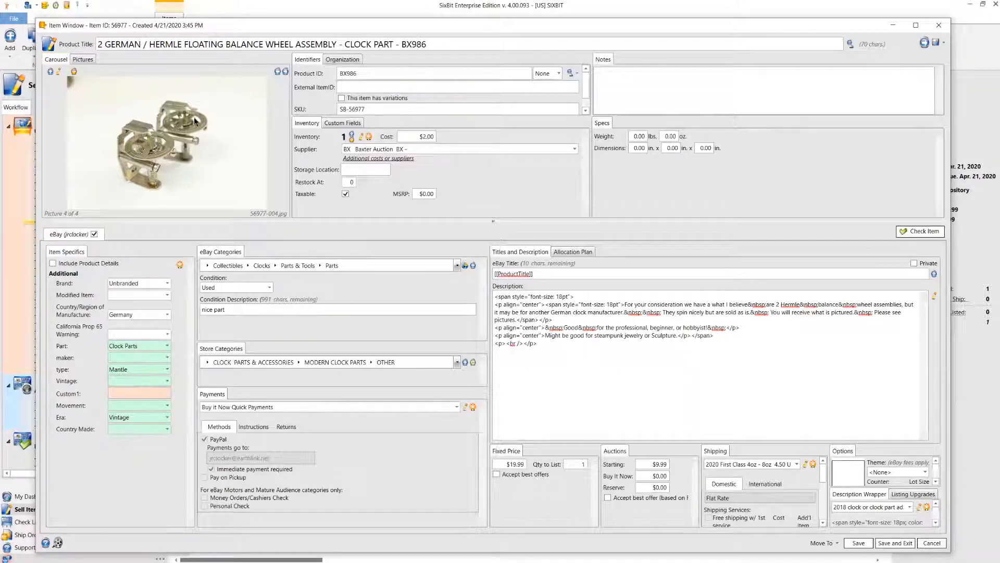
# Open the fourth picture for editing, reduce its saturation to 0, and raise its brightness slightly
pyautogui.doubleClick(247, 145)
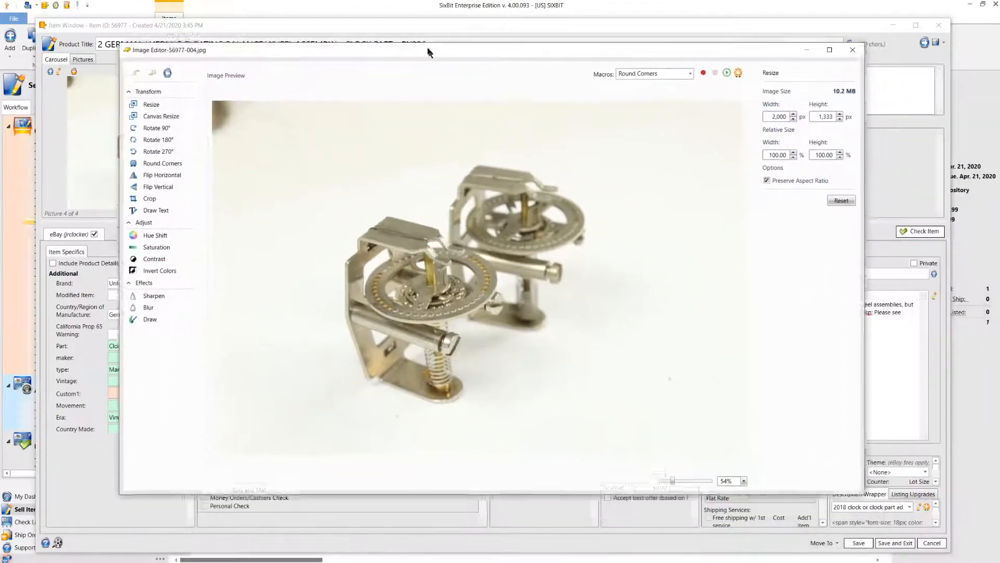
pyautogui.click(145, 253)
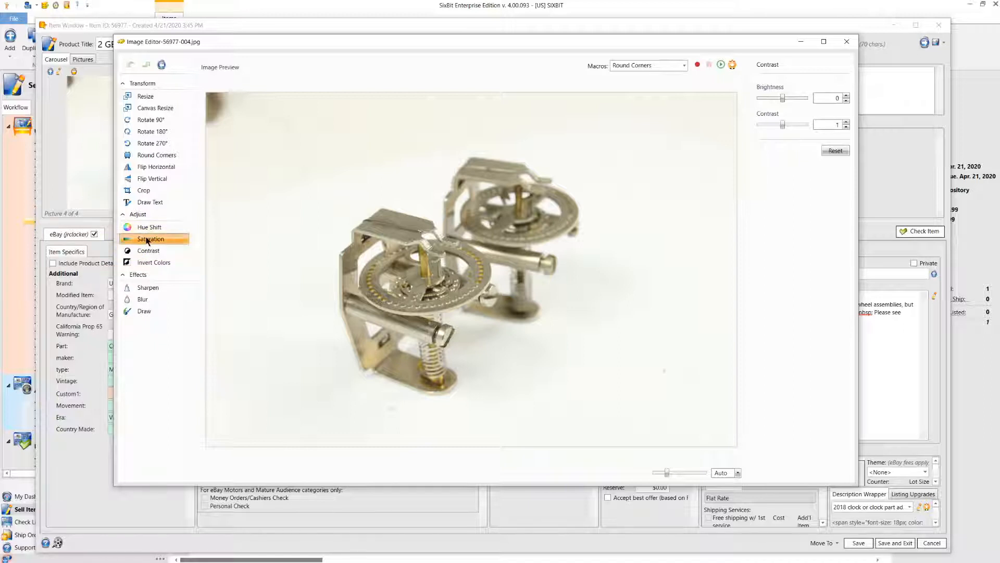
pyautogui.click(151, 240)
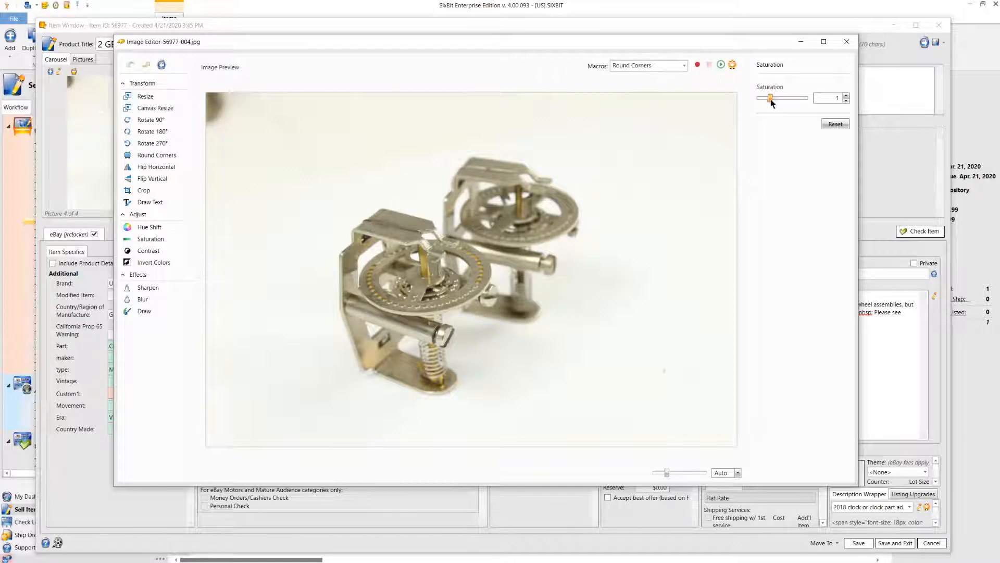
pyautogui.moveTo(770, 98); pyautogui.dragTo(767, 102)
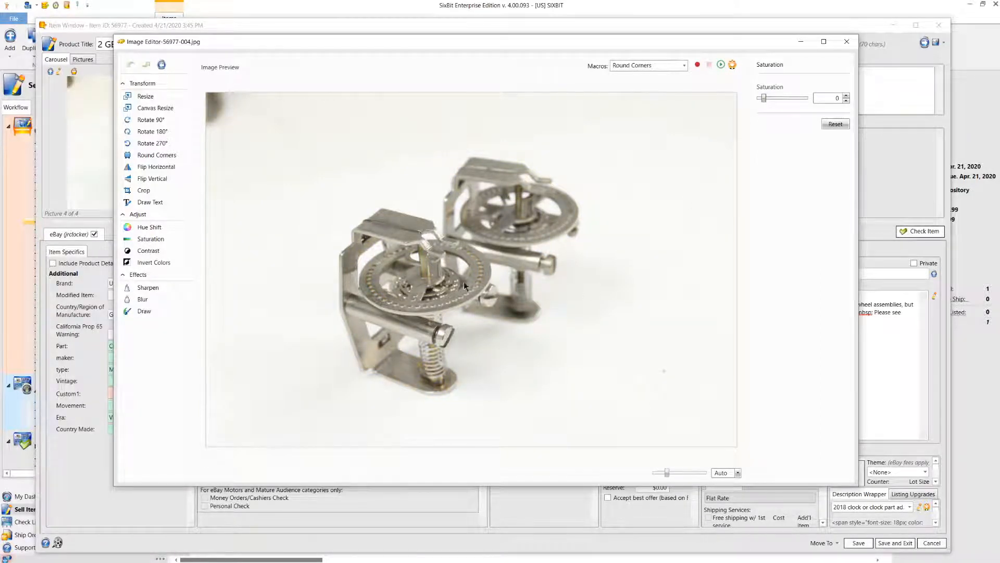
pyautogui.click(151, 251)
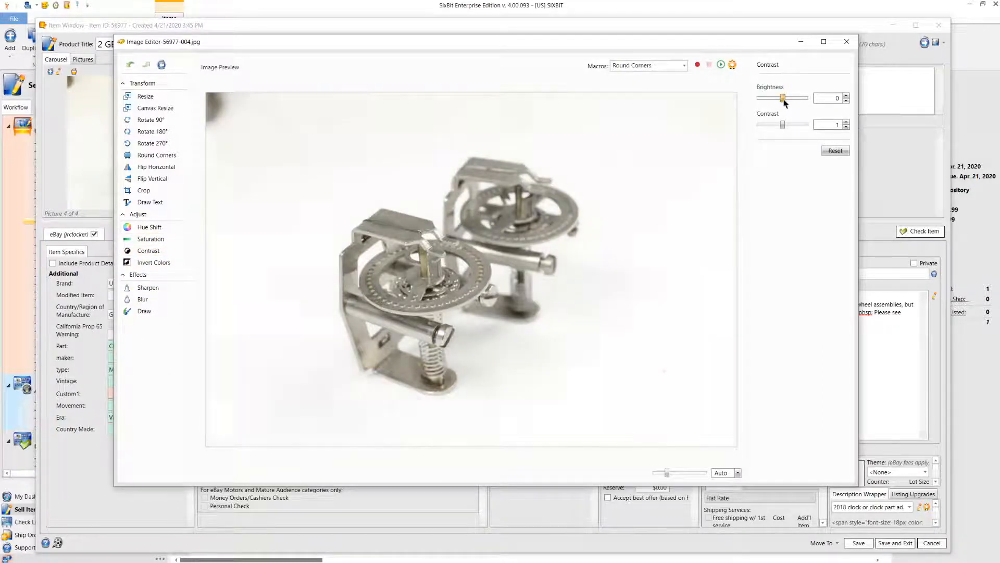
pyautogui.moveTo(783, 99); pyautogui.dragTo(784, 99)
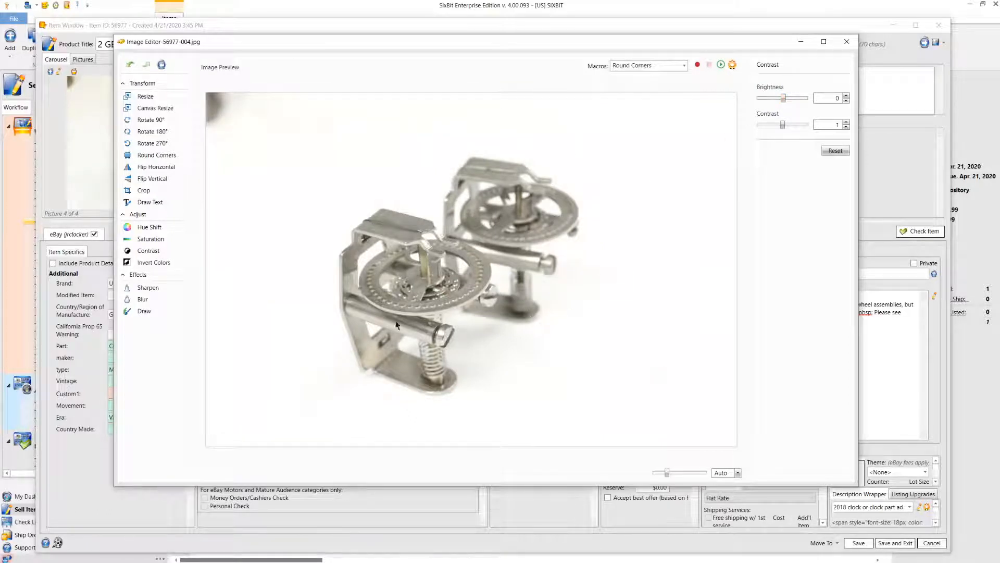
# Crop the fourth picture closely around the two balance wheel assemblies, to about 1049 × 1066 px
pyautogui.click(144, 192)
pyautogui.moveTo(295, 273); pyautogui.dragTo(367, 277)
pyautogui.moveTo(751, 267); pyautogui.dragTo(664, 281)
pyautogui.moveTo(591, 313); pyautogui.dragTo(582, 316)
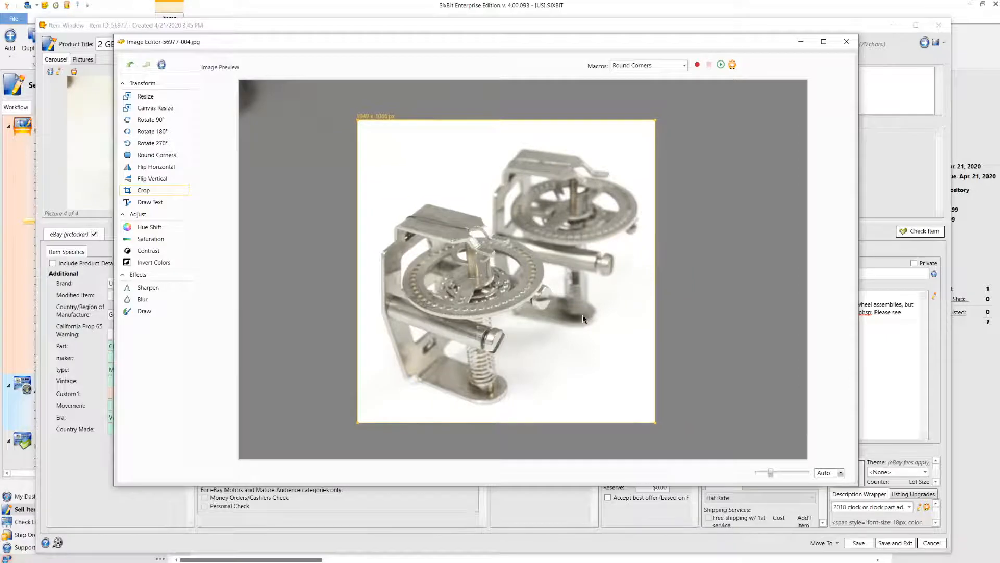
pyautogui.moveTo(438, 156)
pyautogui.mouseDown()
pyautogui.moveTo(459, 212)
pyautogui.moveTo(441, 159)
pyautogui.mouseUp()
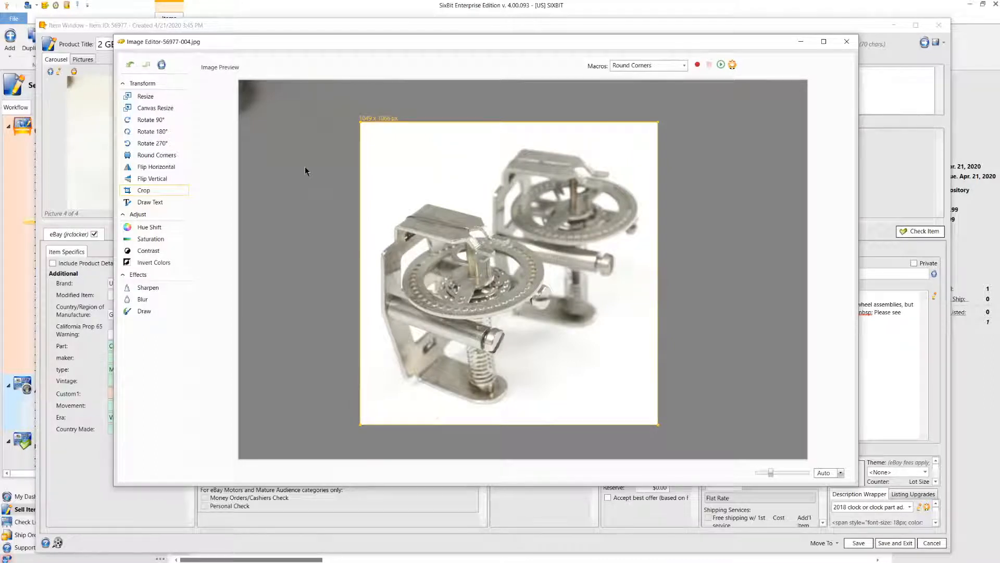
# Resize the cropped fourth picture to 2000 px wide with its aspect ratio preserved
pyautogui.click(145, 96)
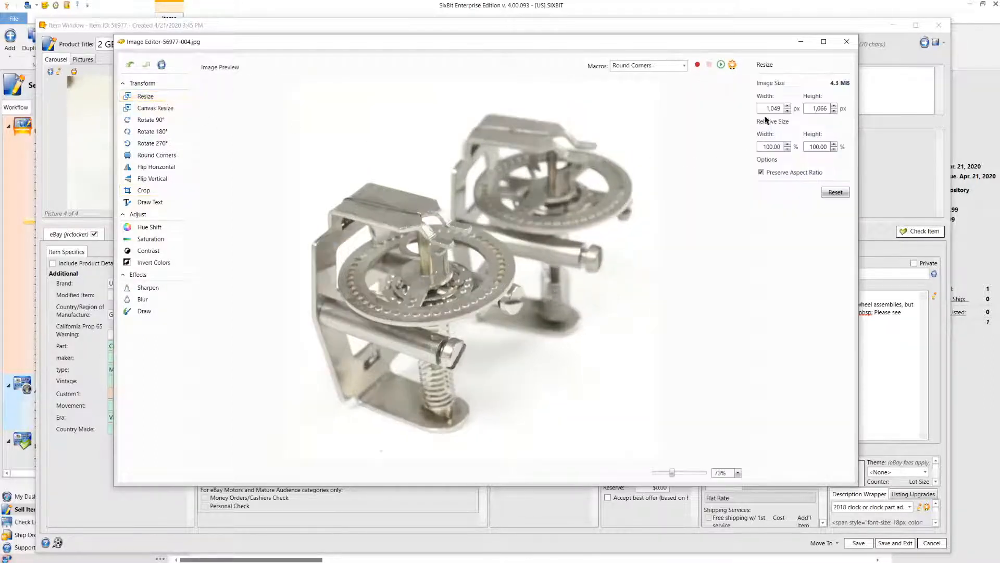
pyautogui.doubleClick(770, 109)
pyautogui.write('200')
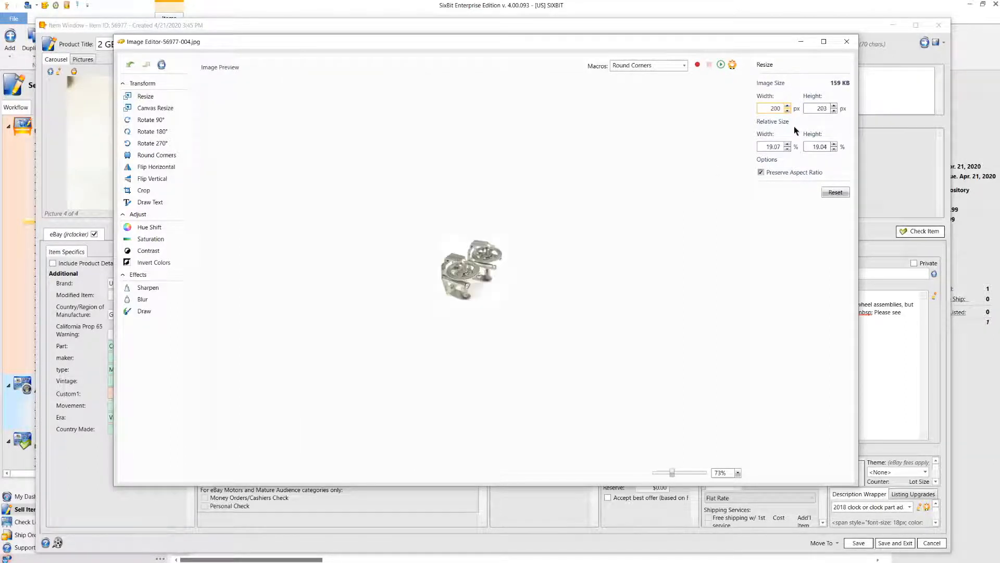
pyautogui.write('0')
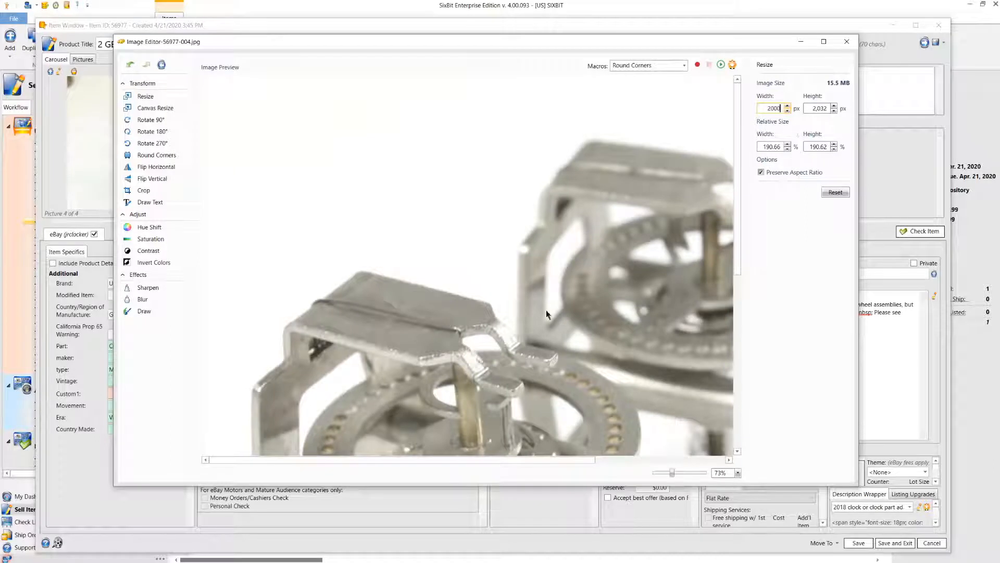
# Look through the item's other pictures in the image editor and return to the fourth one
pyautogui.click(162, 65)
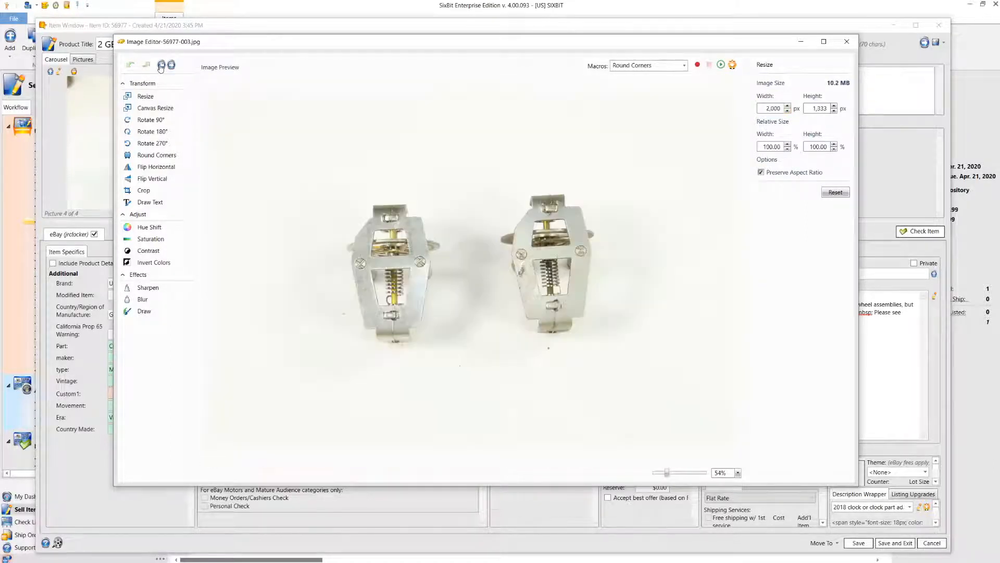
pyautogui.click(161, 66)
pyautogui.click(162, 67)
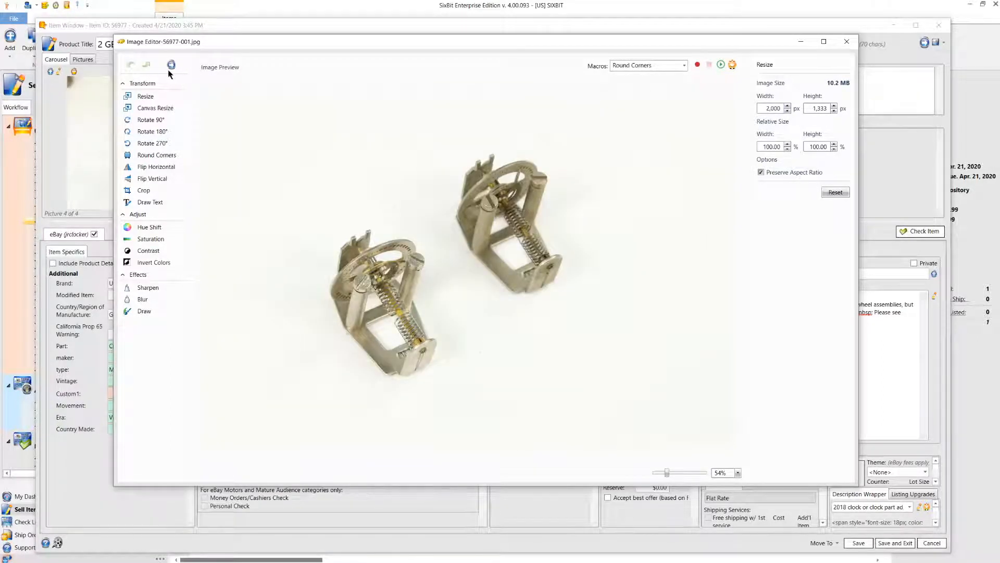
pyautogui.click(172, 66)
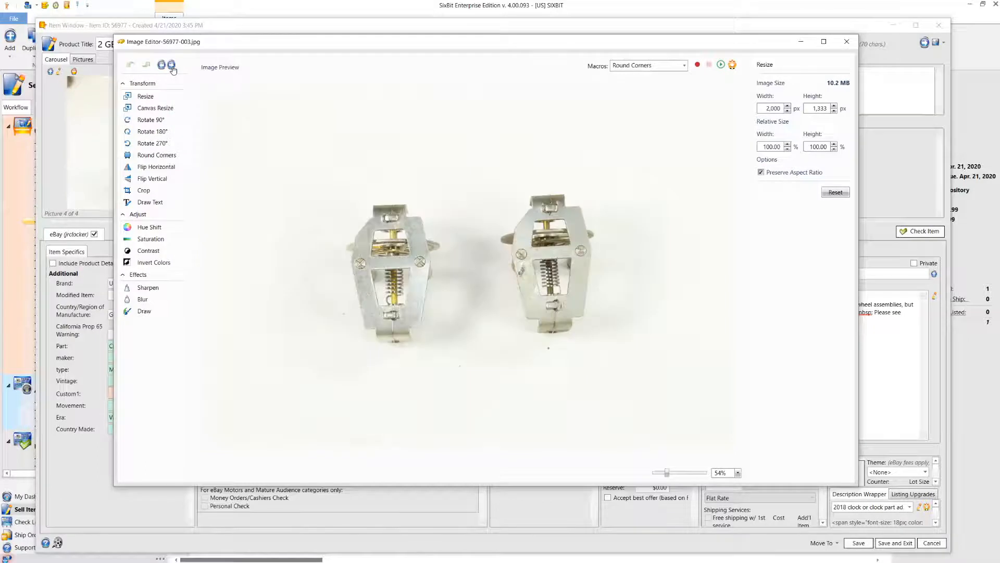
pyautogui.click(172, 65)
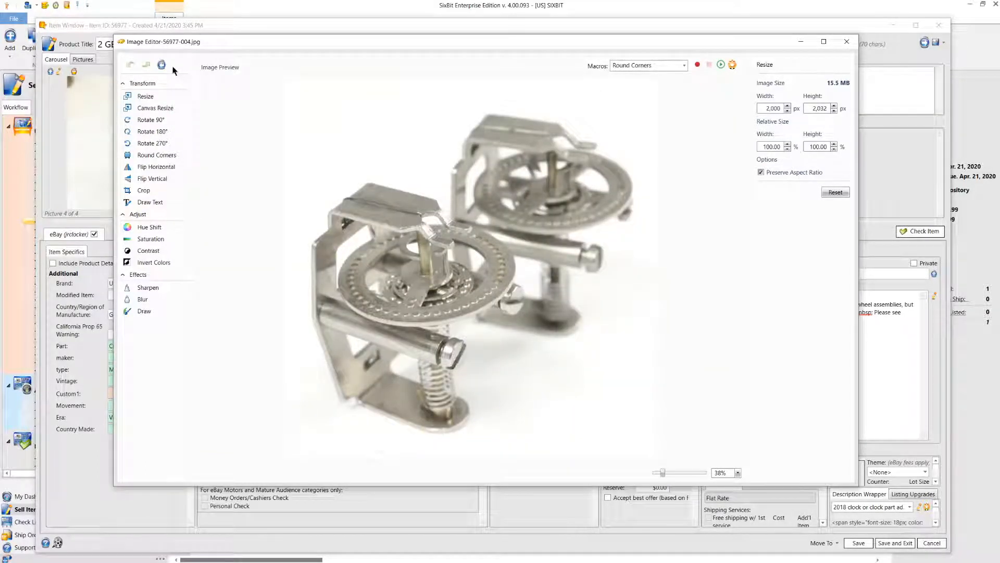
# Go back to the first picture, reduce its color saturation, and brighten it slightly
pyautogui.click(163, 66)
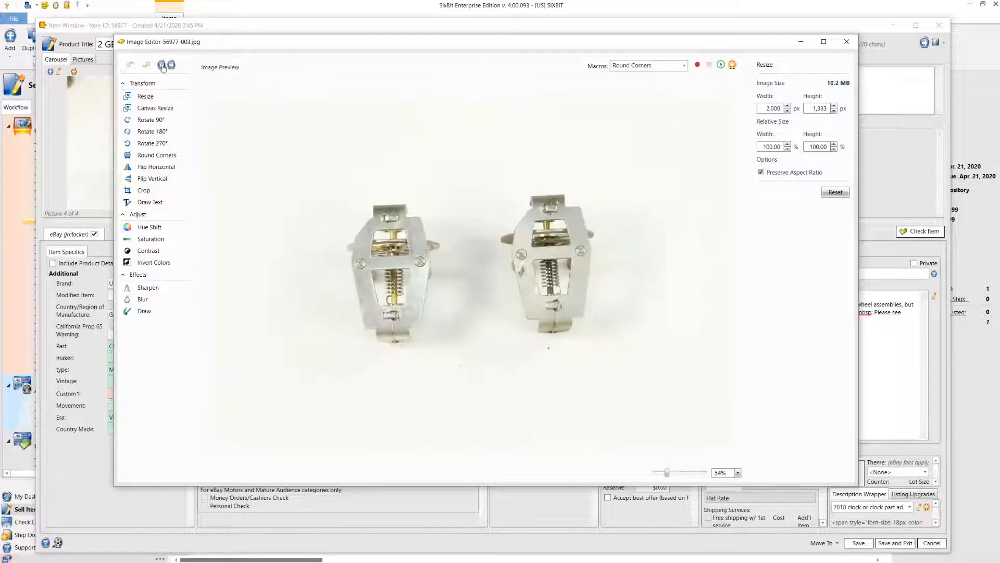
pyautogui.click(162, 66)
pyautogui.click(163, 65)
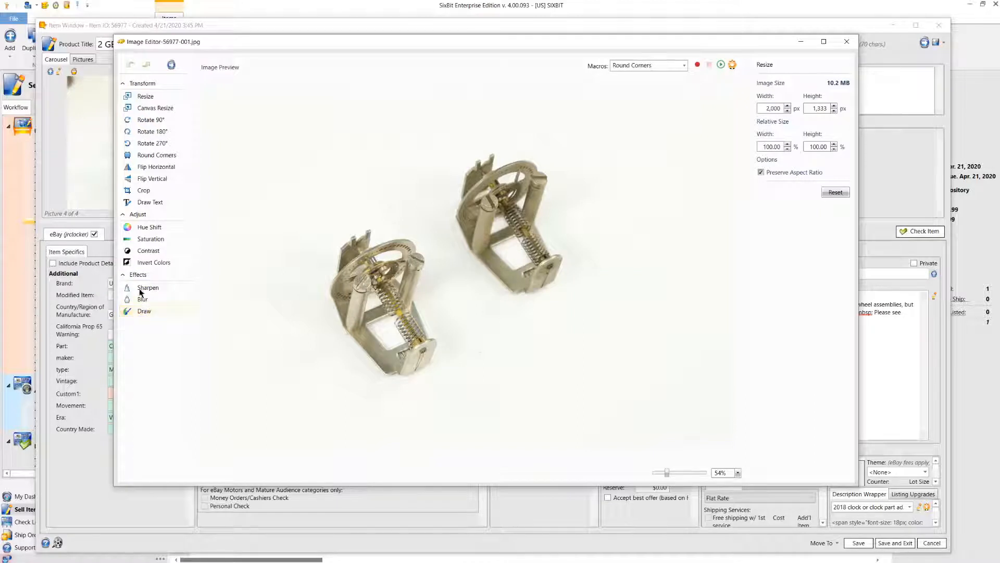
pyautogui.click(148, 239)
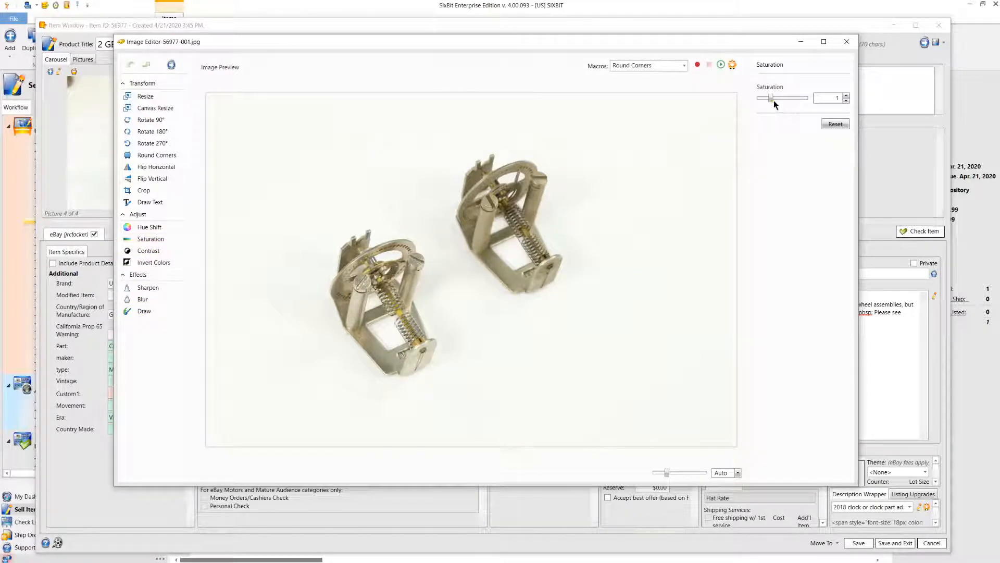
pyautogui.moveTo(772, 102); pyautogui.dragTo(767, 103)
pyautogui.click(153, 251)
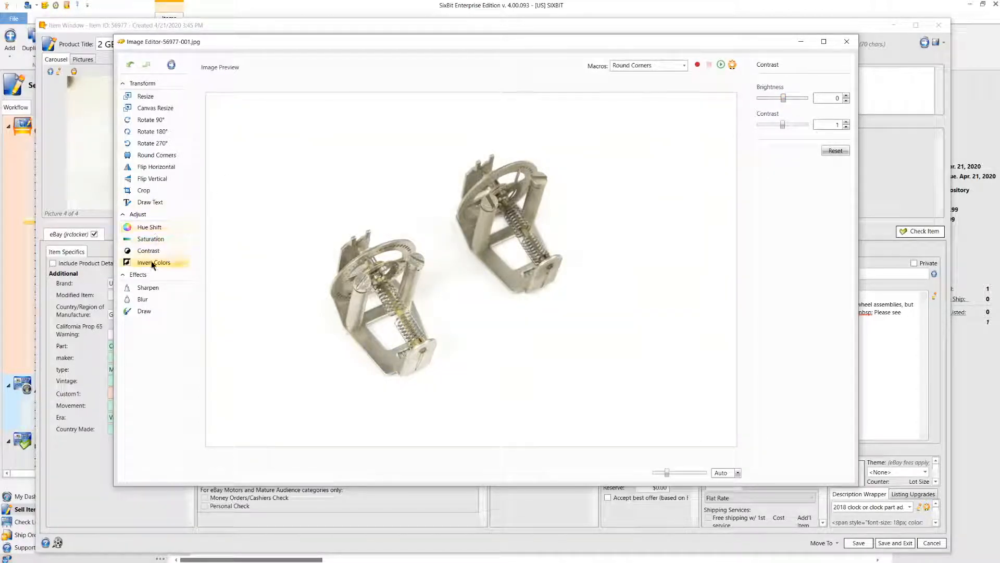
# Crop the first picture on all four sides around the two assemblies, to about 1097 × 951 px
pyautogui.click(148, 191)
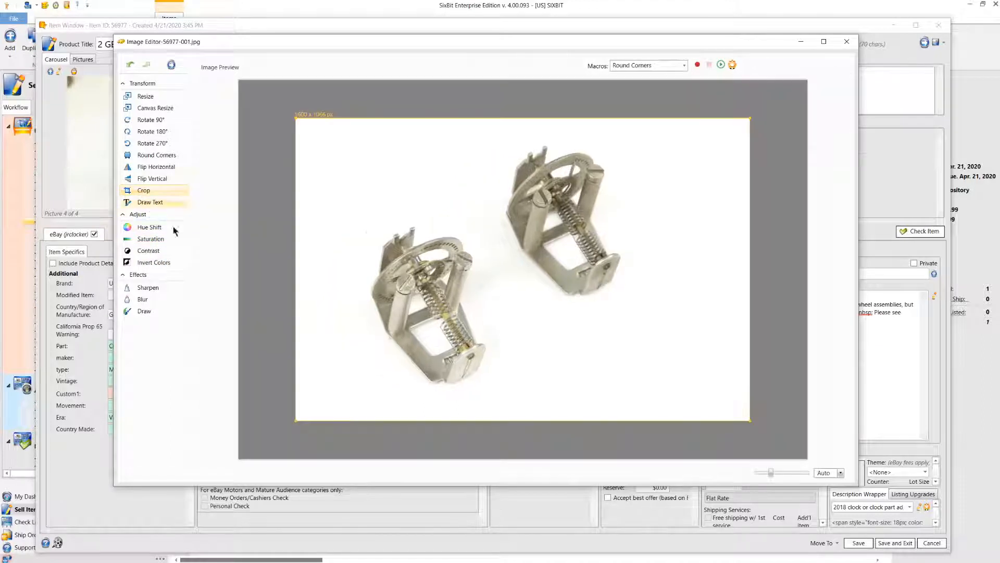
pyautogui.moveTo(749, 260); pyautogui.dragTo(656, 269)
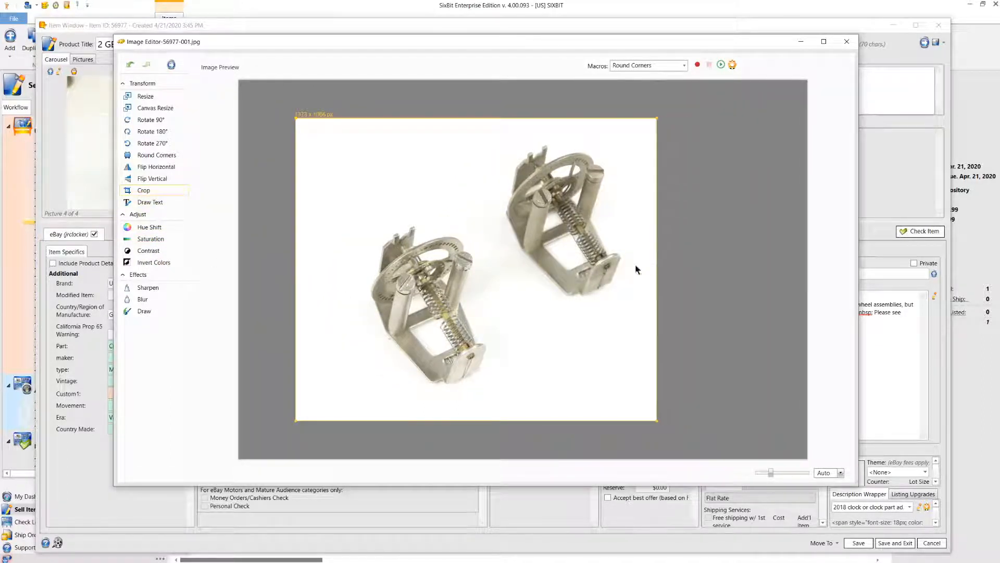
pyautogui.moveTo(296, 288); pyautogui.dragTo(346, 291)
pyautogui.moveTo(503, 117); pyautogui.dragTo(502, 132)
pyautogui.moveTo(485, 417); pyautogui.dragTo(485, 402)
# Resize the cropped first picture to 2000 px wide and advance to the second picture
pyautogui.click(149, 99)
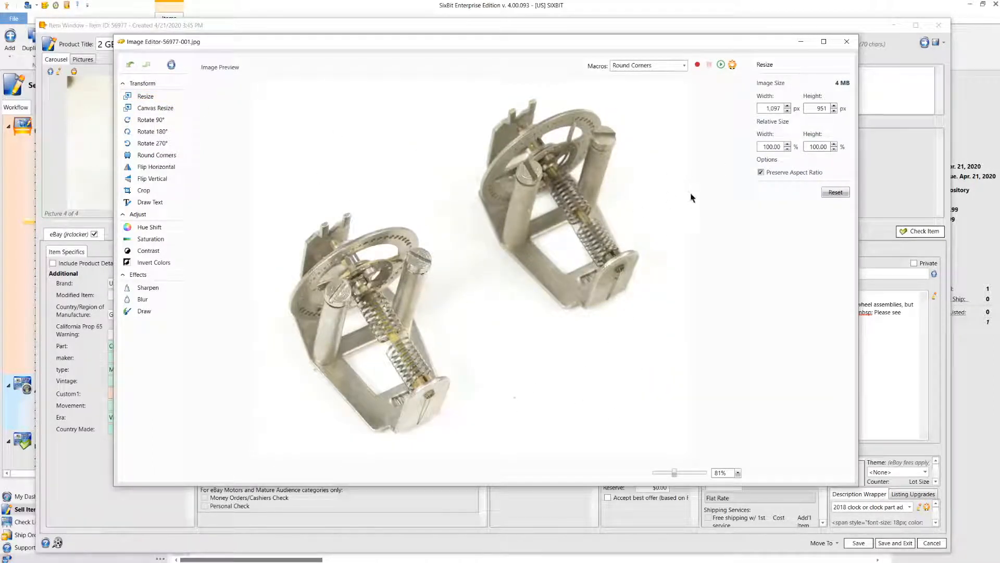
pyautogui.doubleClick(767, 110)
pyautogui.write('2000')
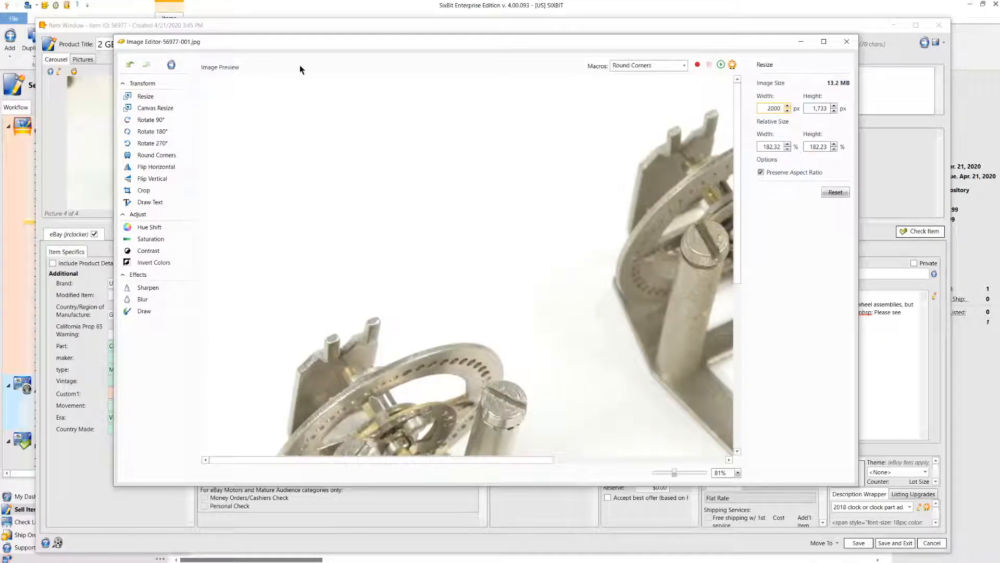
pyautogui.click(171, 65)
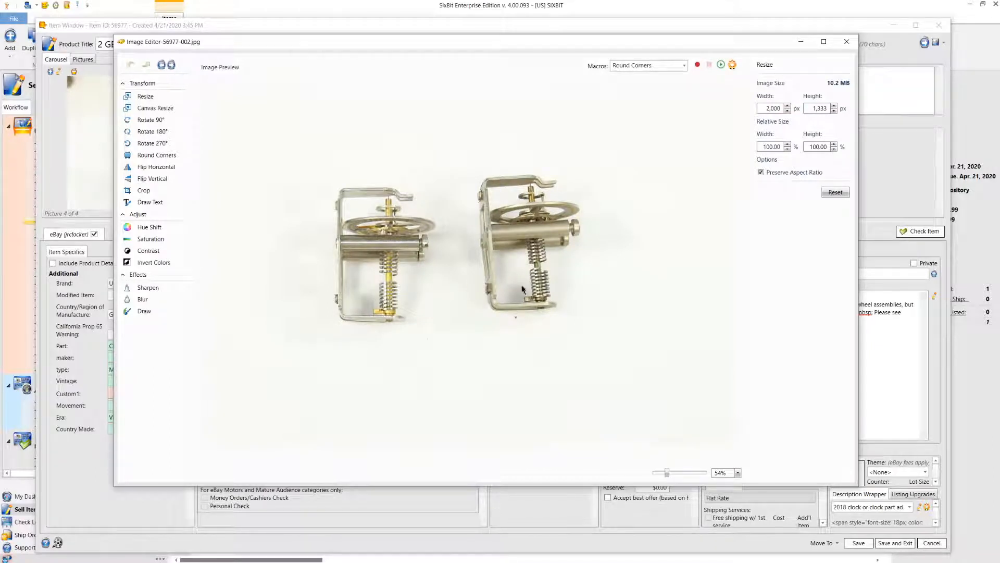
# Return to the edited first picture to finish in the image editor, then save and close item BX986
pyautogui.click(171, 67)
pyautogui.click(161, 65)
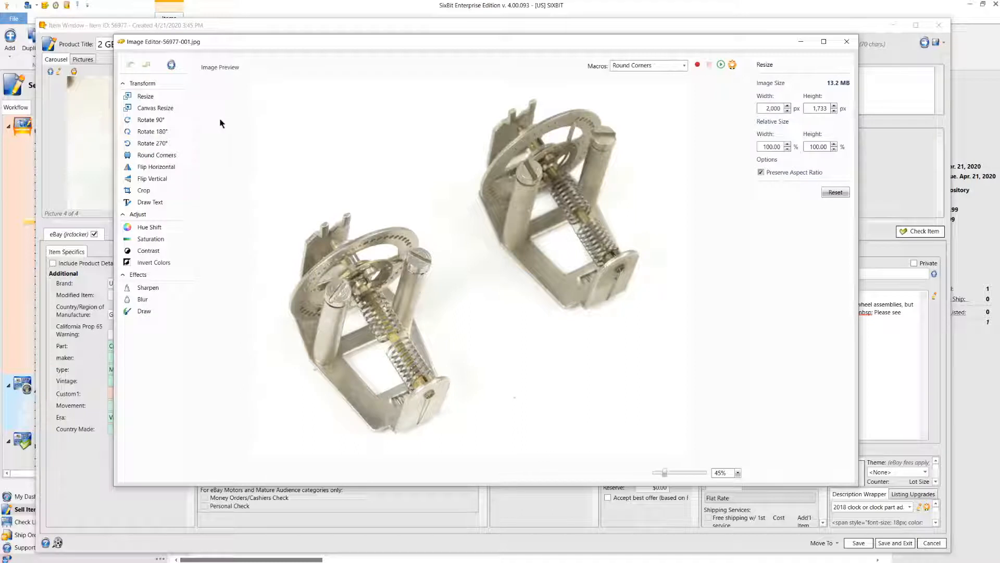
pyautogui.click(846, 43)
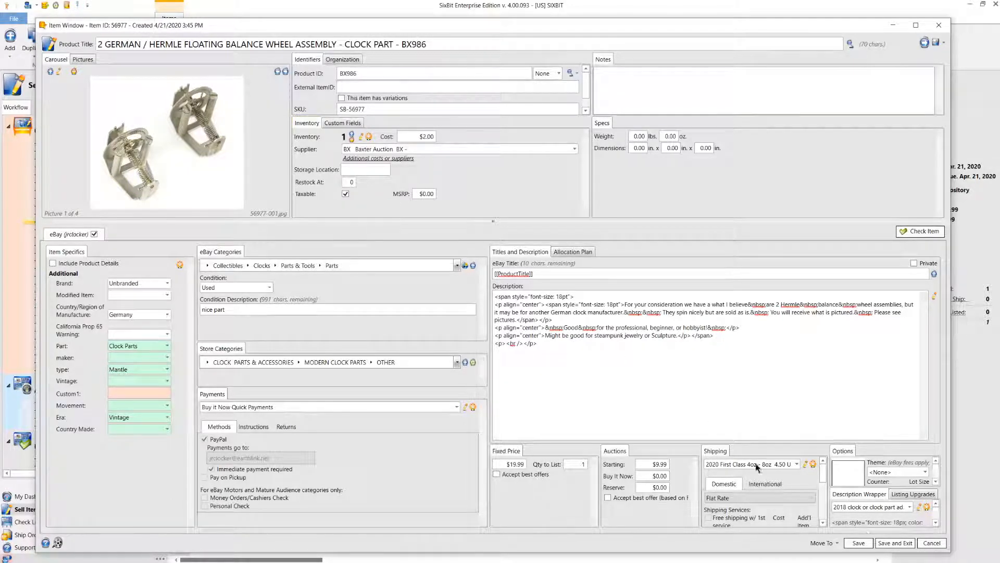
pyautogui.click(895, 543)
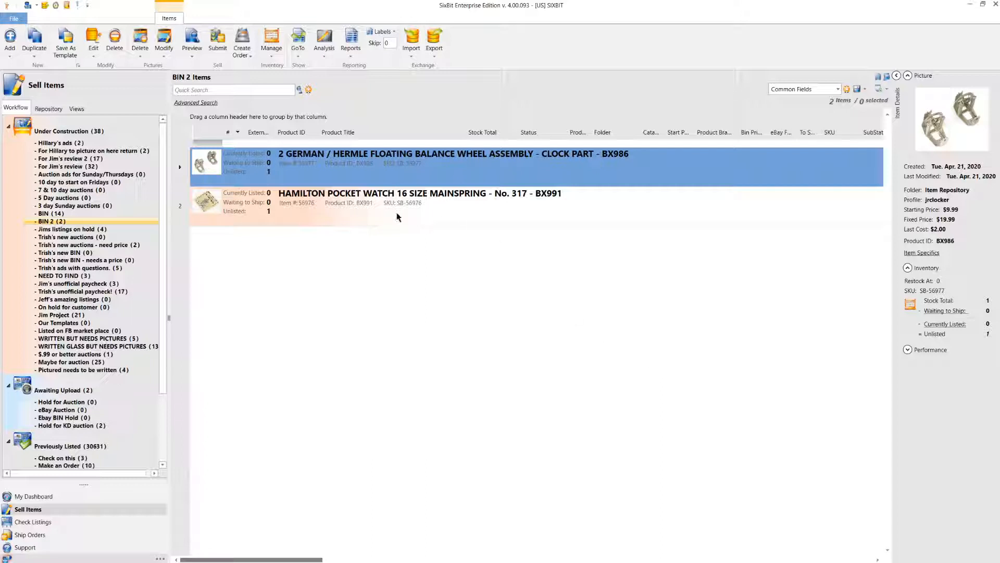
# Duplicate the Hermle balance wheel item BX986 once and open the new copy that has no pictures
pyautogui.click(34, 53)
pyautogui.click(60, 68)
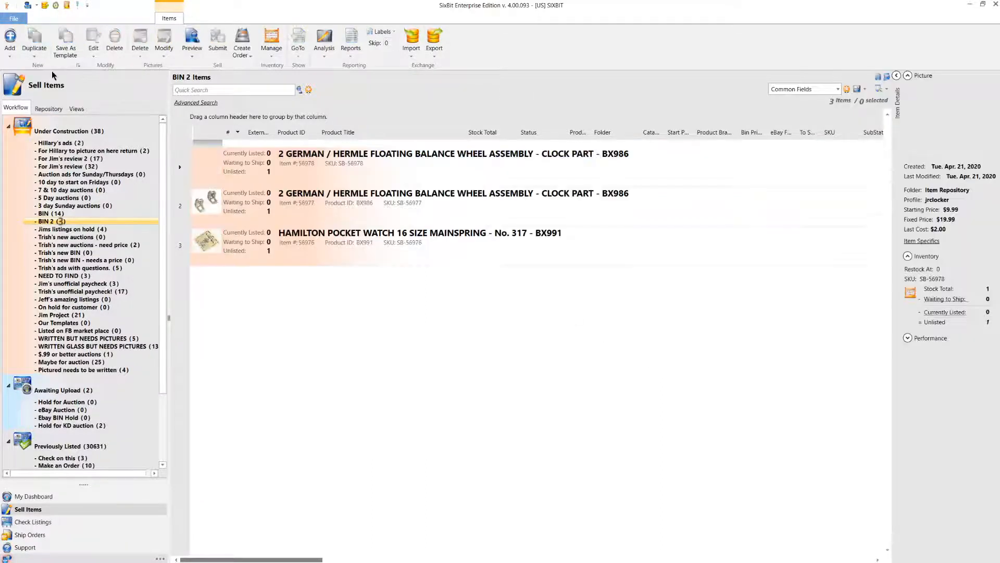
pyautogui.click(315, 168)
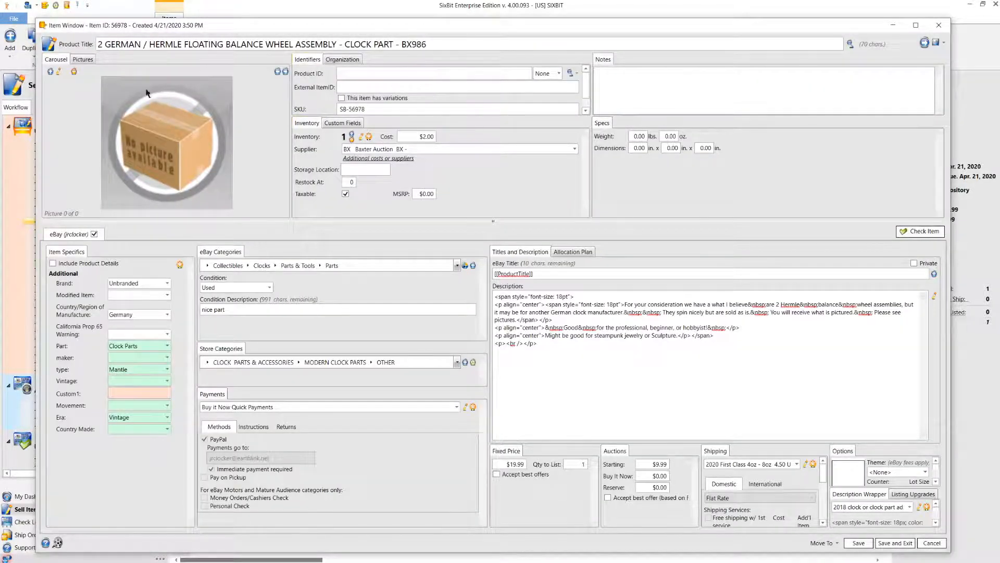
# Add pictures IMG_0022 through IMG_0025 from the 102CANON folder to the duplicated item
pyautogui.click(51, 72)
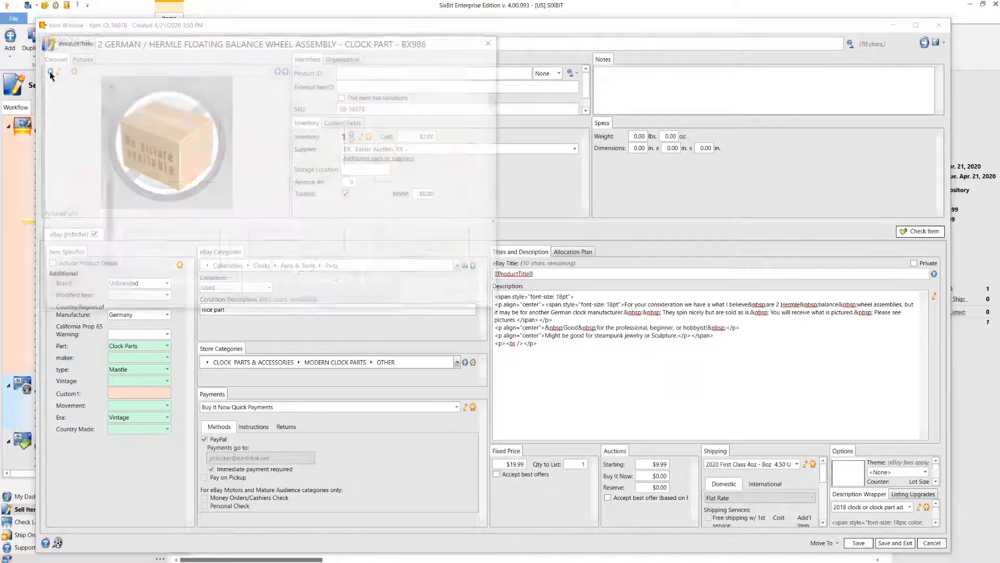
pyautogui.scroll(-5, 405, 204)
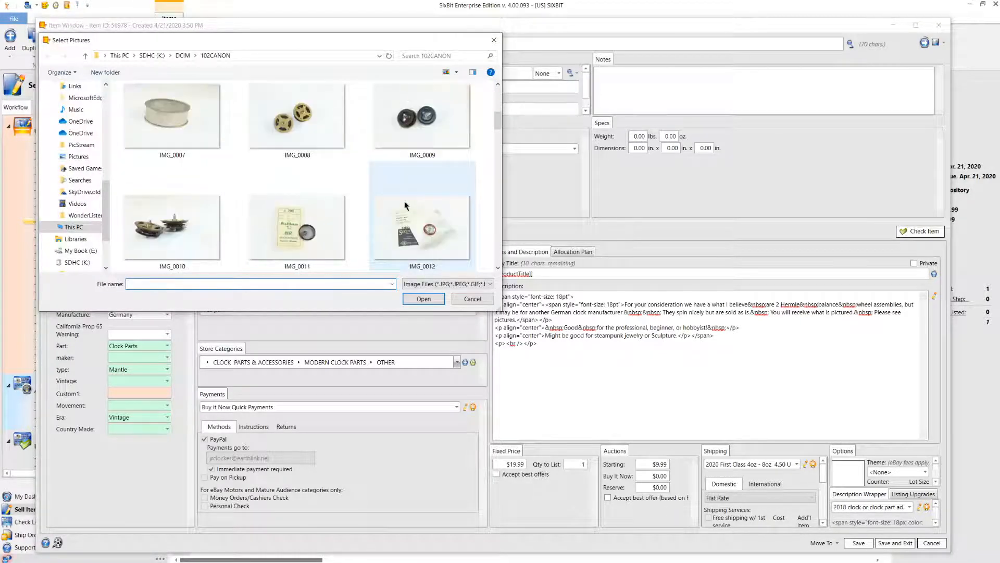
pyautogui.scroll(-2, 405, 205)
pyautogui.scroll(-1, 405, 204)
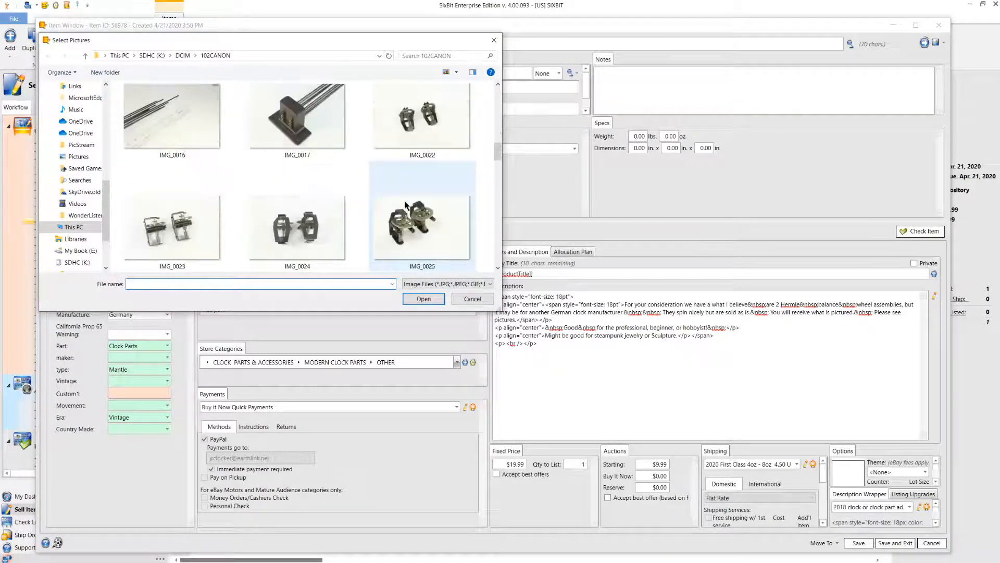
pyautogui.click(430, 160)
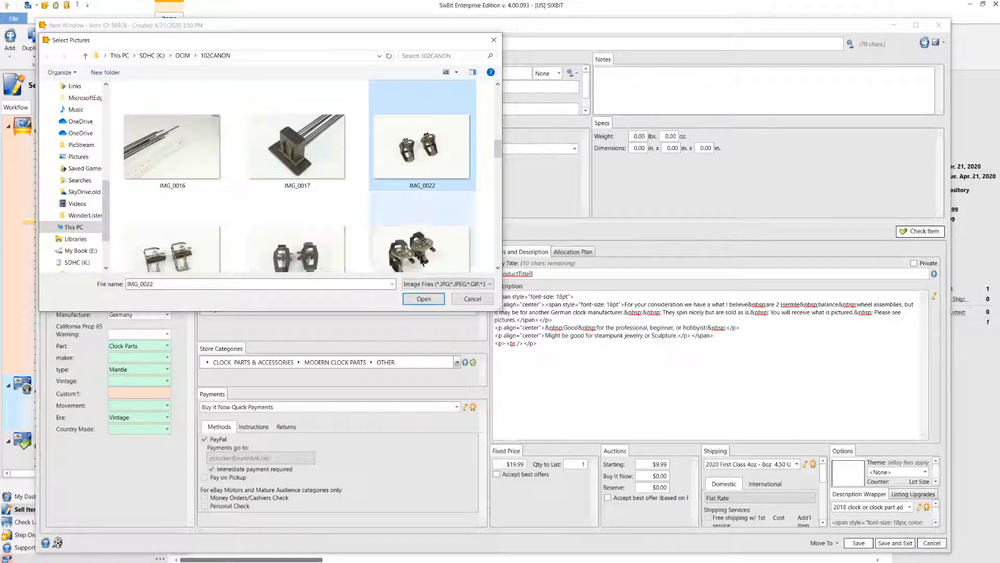
pyautogui.moveTo(496, 142); pyautogui.dragTo(497, 153)
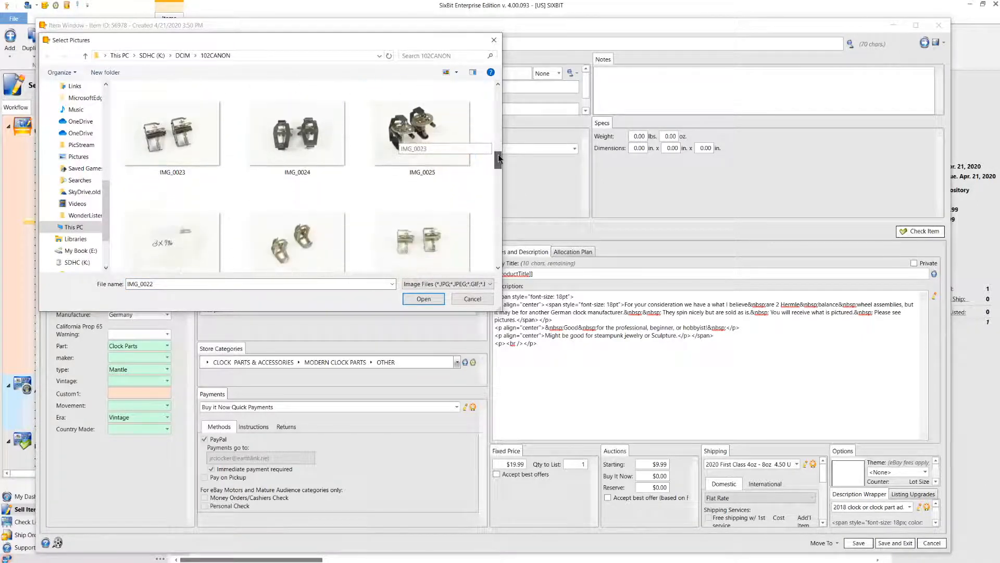
pyautogui.keyDown('shift'); pyautogui.click(428, 126); pyautogui.keyUp('shift')
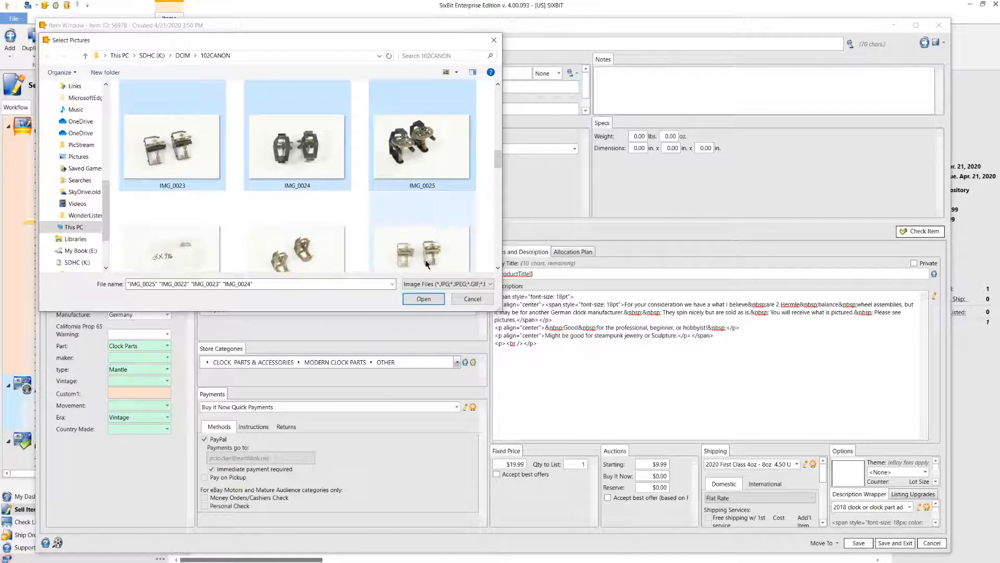
pyautogui.click(420, 299)
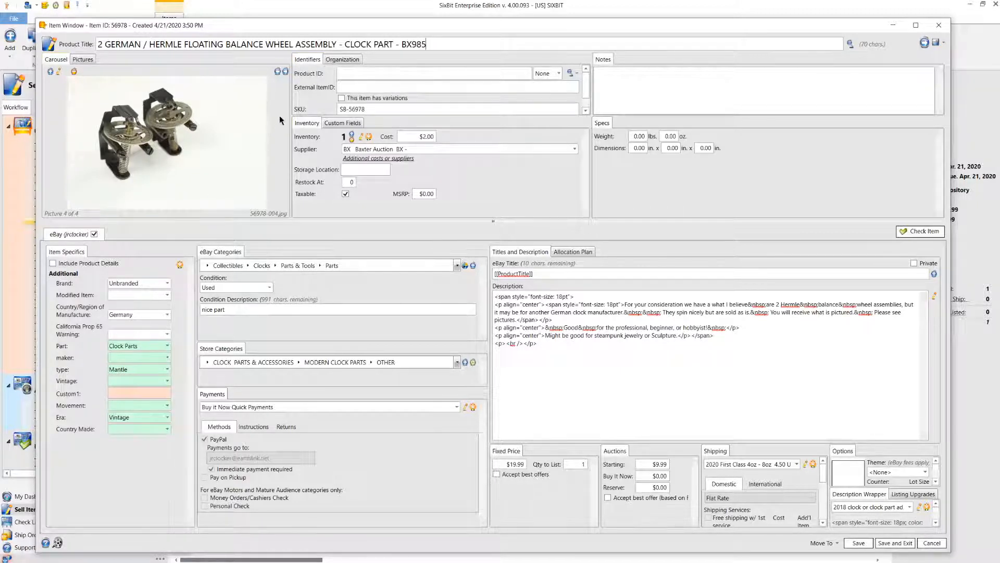
# Look at the first two pictures and move 56978-002.jpg to the front of the item's picture order
pyautogui.click(286, 73)
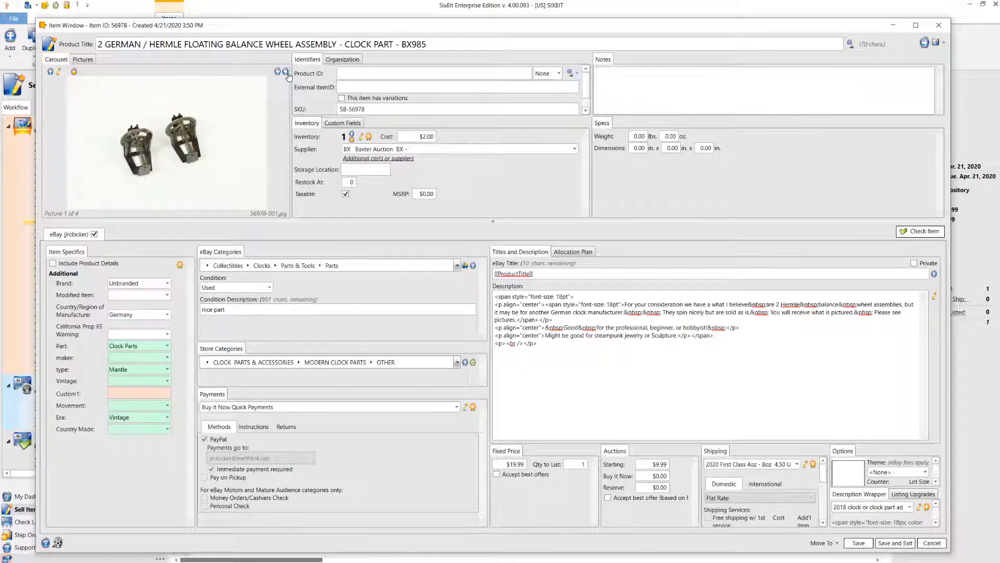
pyautogui.click(286, 73)
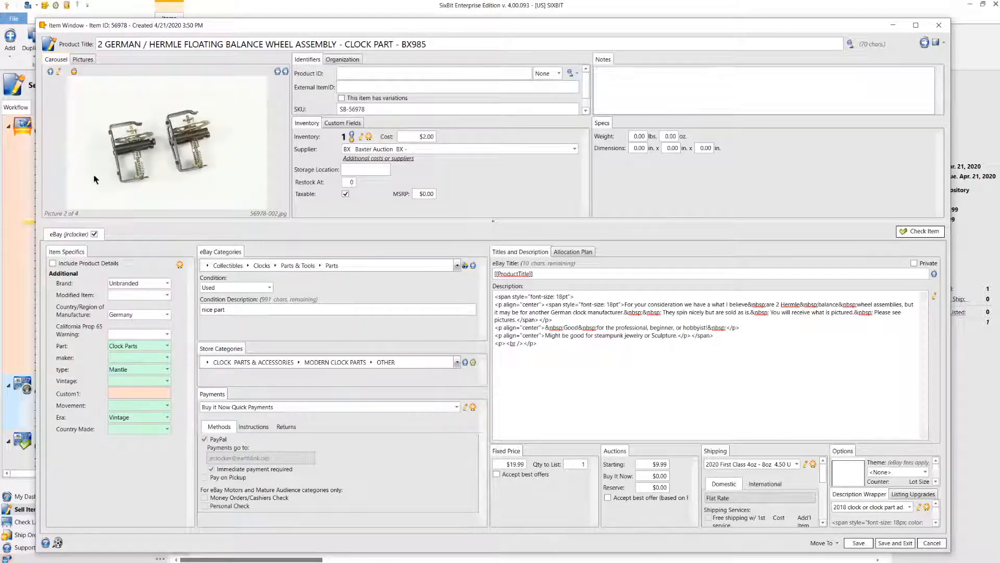
pyautogui.click(82, 59)
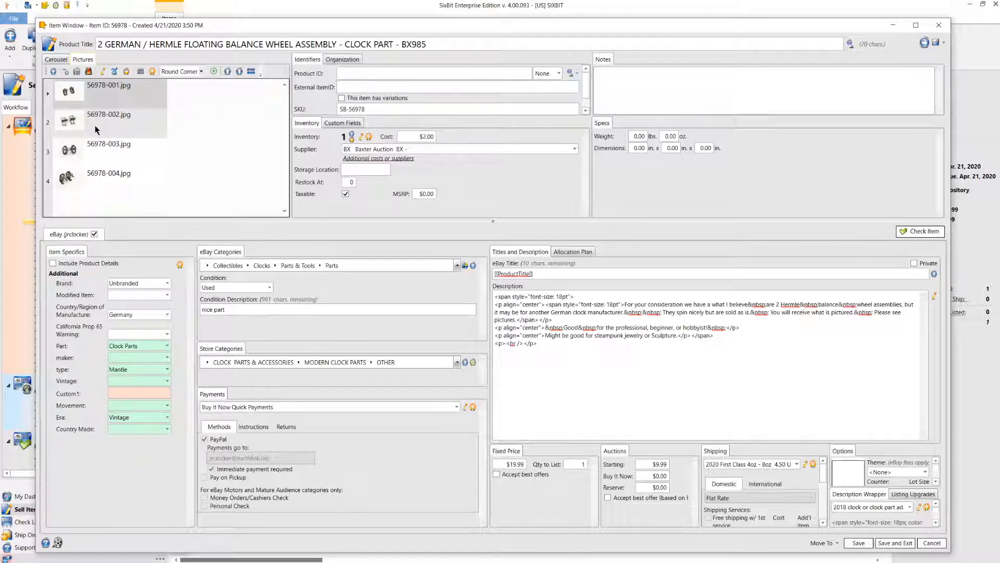
pyautogui.click(95, 130)
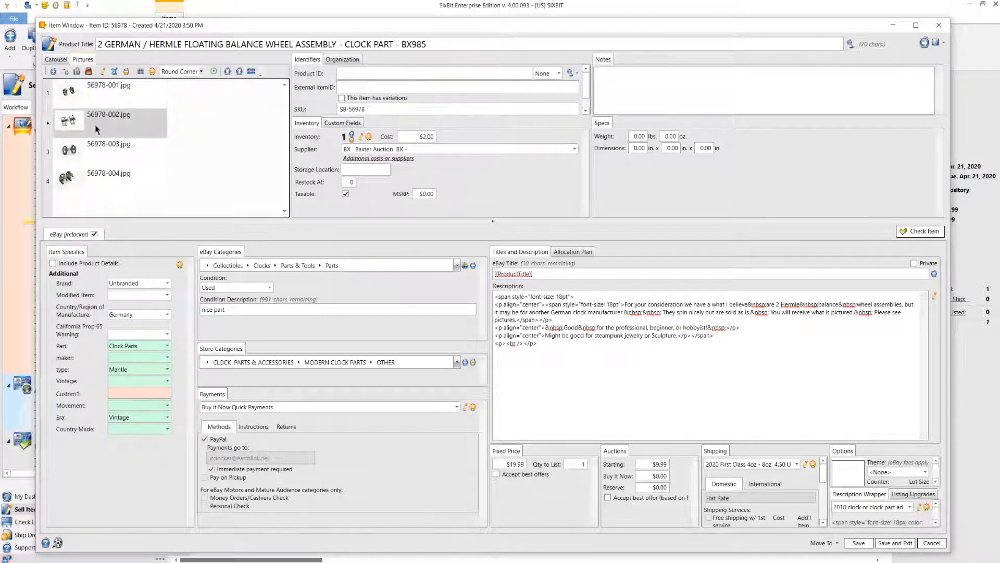
pyautogui.moveTo(96, 130); pyautogui.dragTo(63, 97)
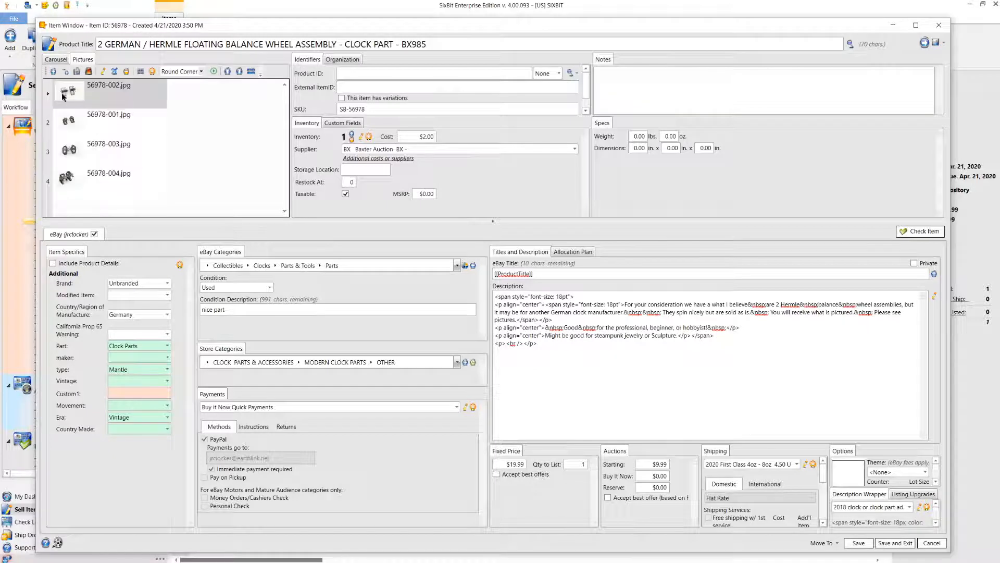
# Open the leading picture 56978-002.jpg in the image editor and brighten it slightly
pyautogui.click(56, 59)
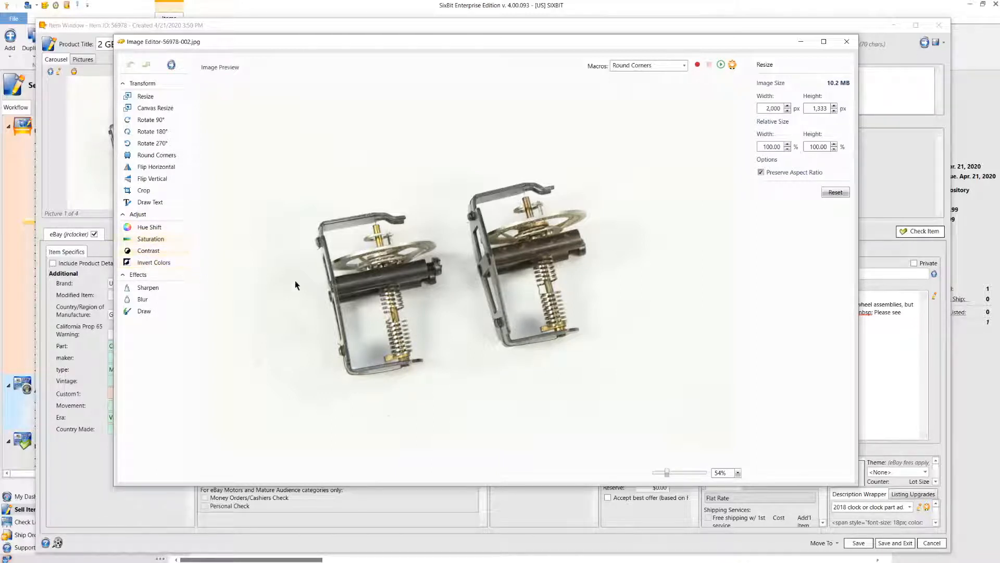
pyautogui.click(144, 252)
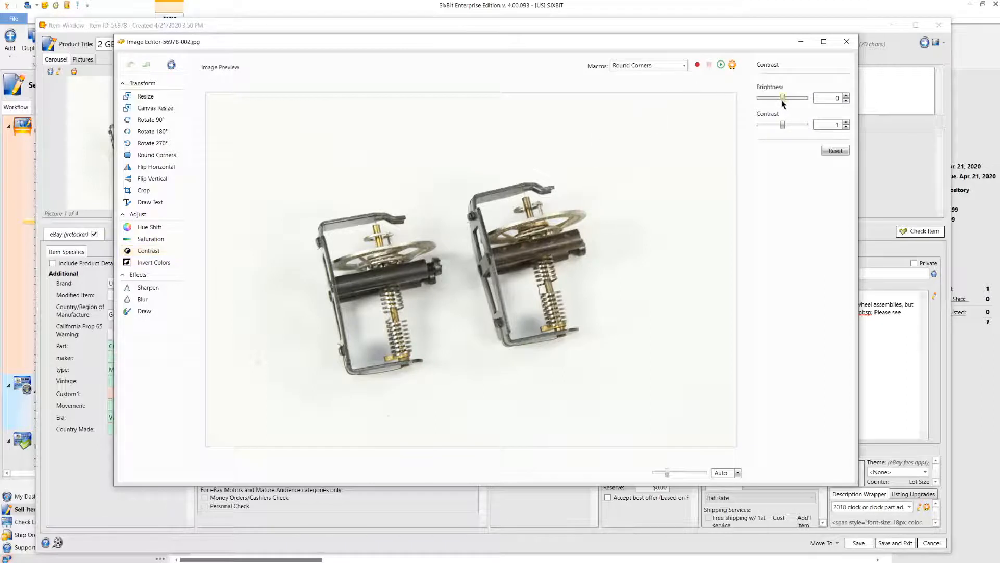
pyautogui.moveTo(781, 99); pyautogui.dragTo(785, 101)
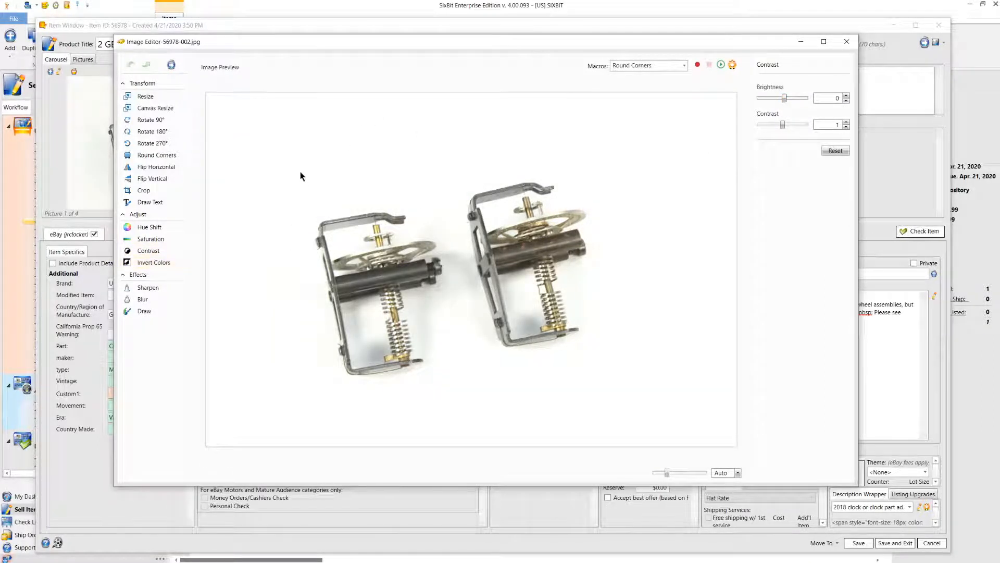
# Crop 56978-002.jpg on all four sides around the two assemblies, to about 1283 × 898 px, and apply the crop
pyautogui.click(144, 191)
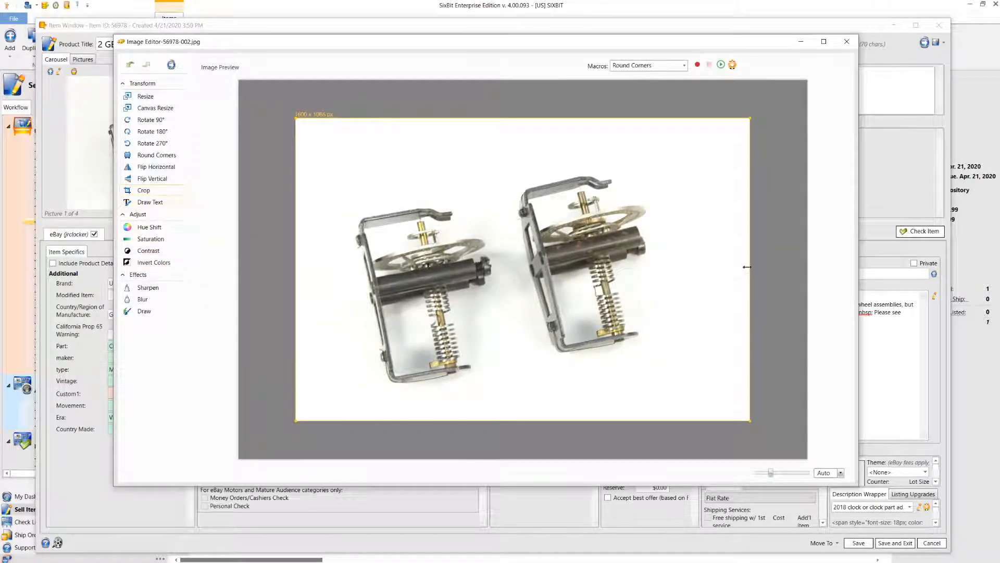
pyautogui.moveTo(747, 267); pyautogui.dragTo(686, 281)
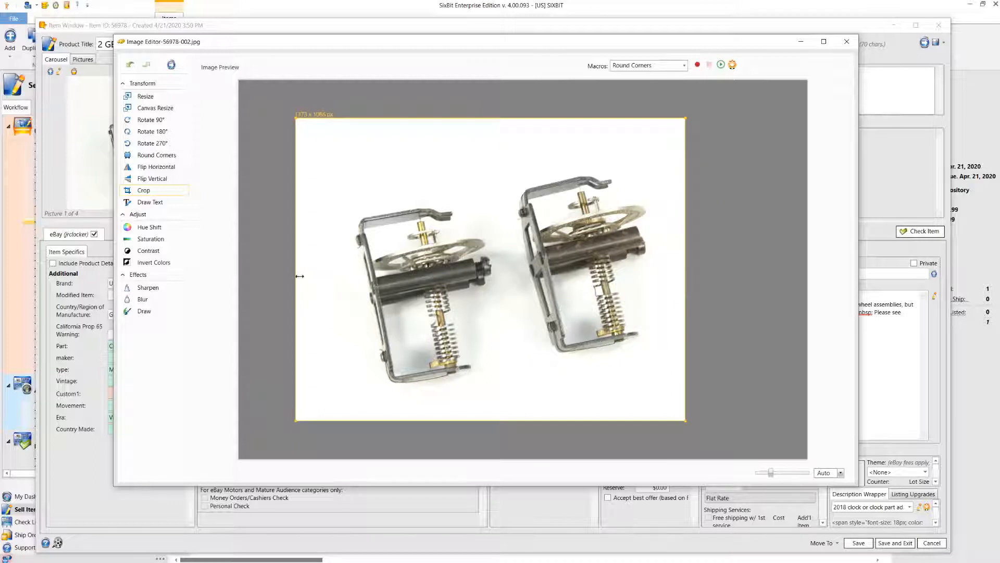
pyautogui.moveTo(296, 275); pyautogui.dragTo(320, 275)
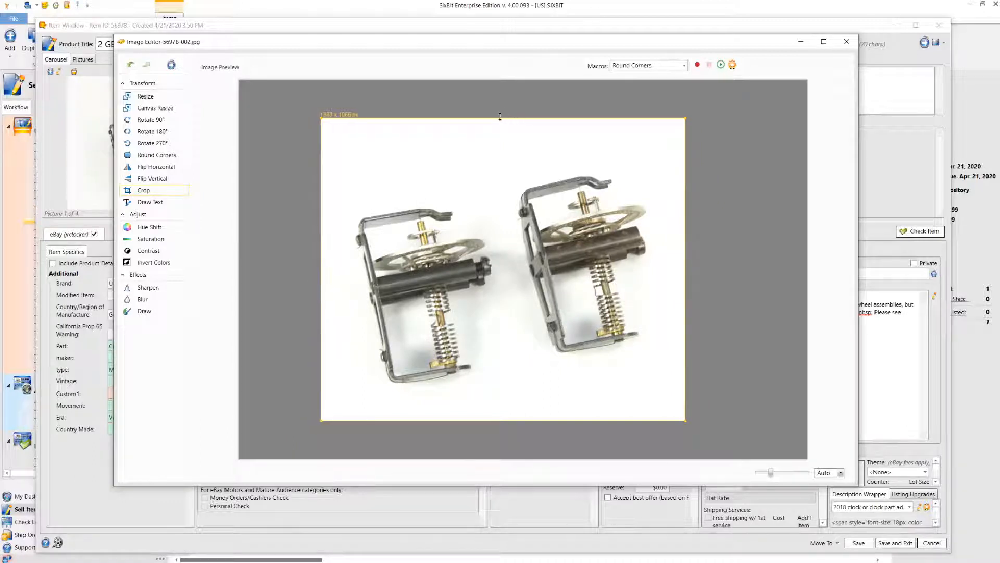
pyautogui.moveTo(500, 116); pyautogui.dragTo(500, 148)
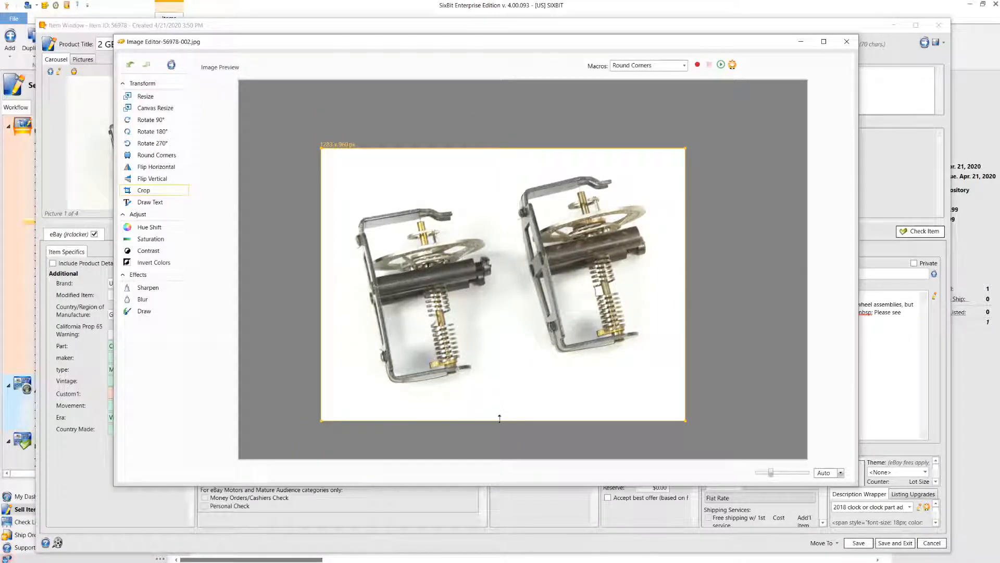
pyautogui.moveTo(501, 420); pyautogui.dragTo(500, 402)
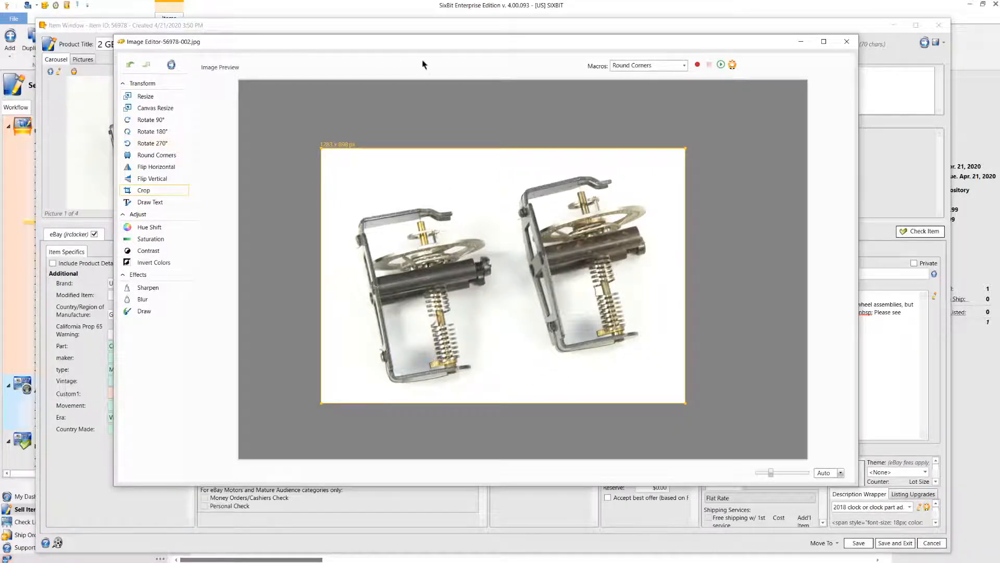
pyautogui.click(170, 66)
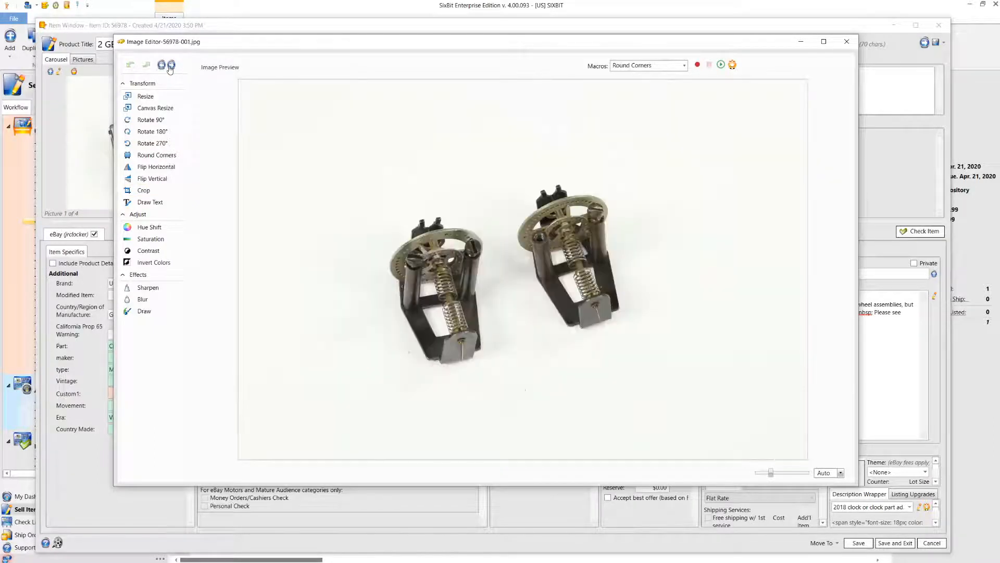
pyautogui.click(161, 66)
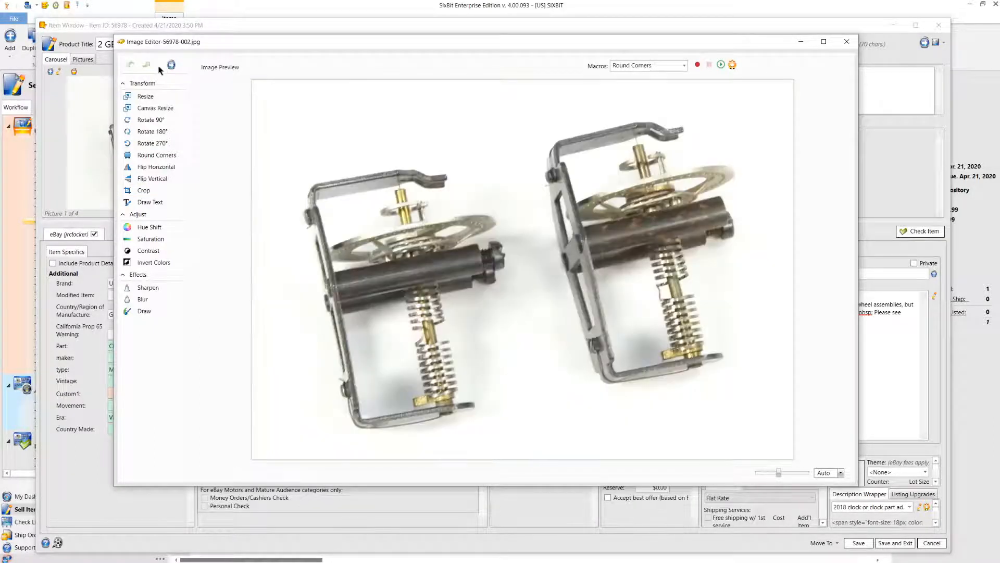
# Resize the cropped 56978-002.jpg to 2000 px wide and advance to the next picture
pyautogui.click(152, 98)
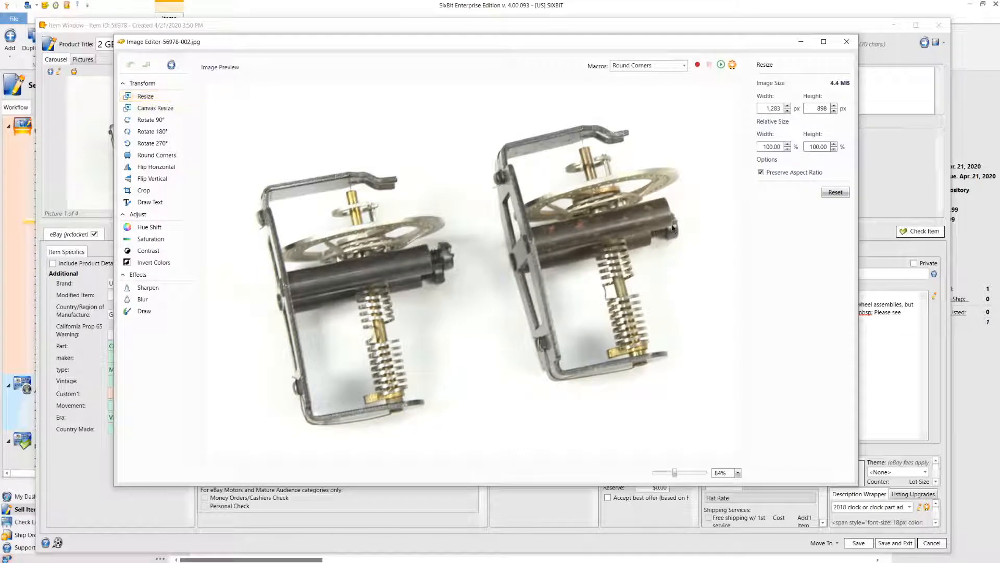
pyautogui.doubleClick(774, 108)
pyautogui.write('2000')
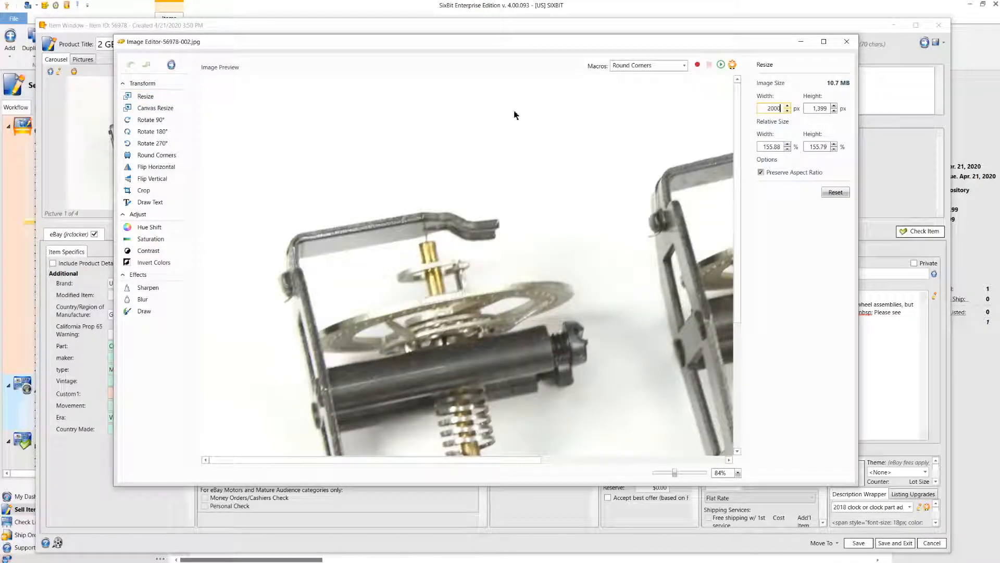
pyautogui.click(171, 66)
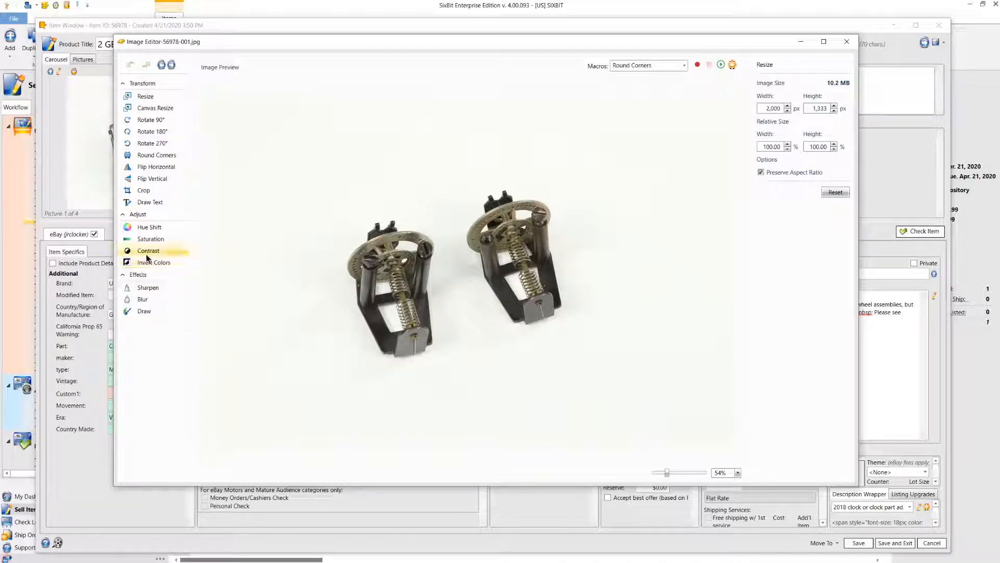
# Crop 56978-001.jpg on all four sides around the two assemblies, to about 1078 × 756 px
pyautogui.click(140, 191)
pyautogui.moveTo(293, 255); pyautogui.dragTo(350, 254)
pyautogui.moveTo(749, 239); pyautogui.dragTo(645, 259)
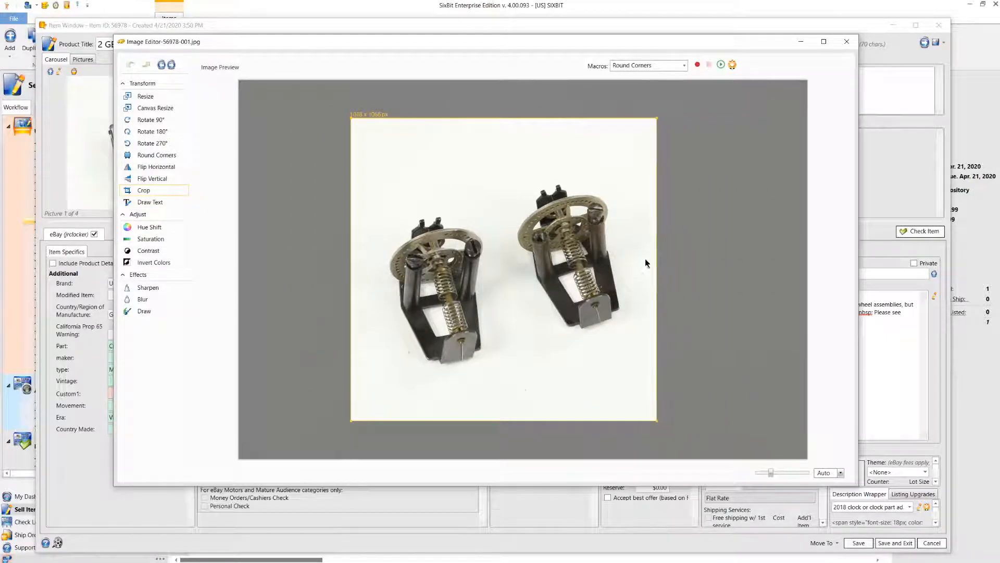
pyautogui.moveTo(494, 121); pyautogui.dragTo(495, 172)
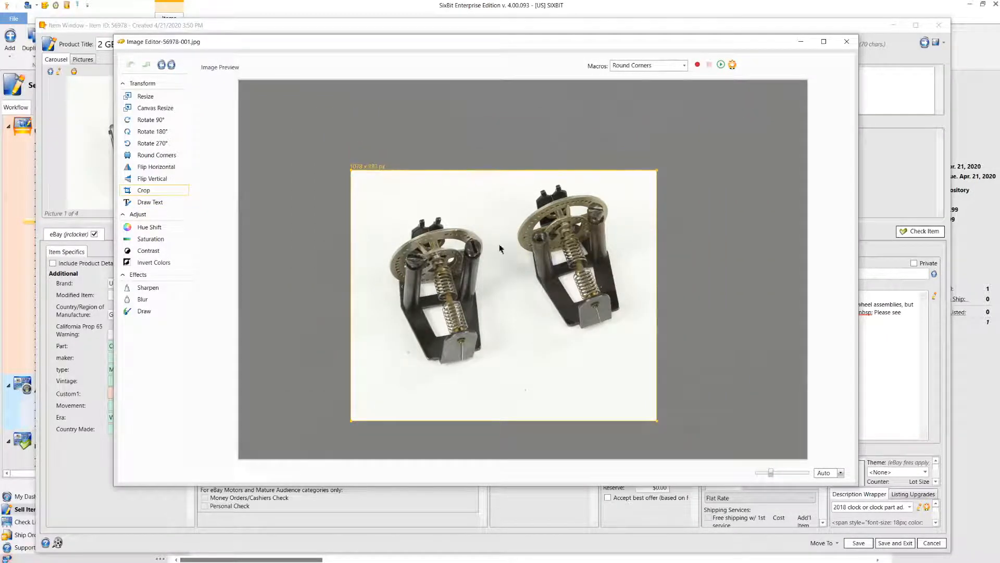
pyautogui.moveTo(491, 412); pyautogui.dragTo(493, 375)
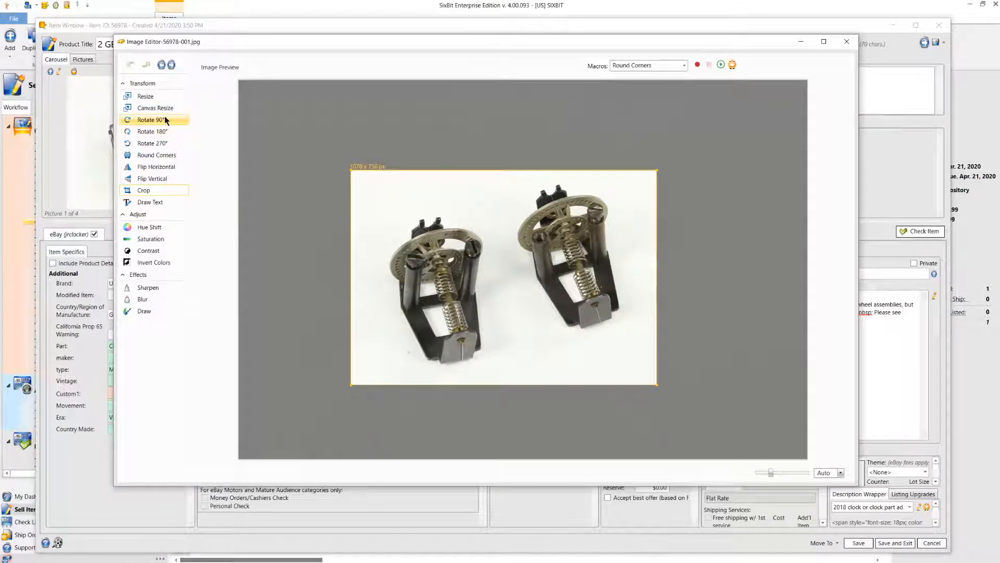
# Resize the cropped 56978-001.jpg to 2000 px wide, preserving its aspect ratio
pyautogui.click(144, 96)
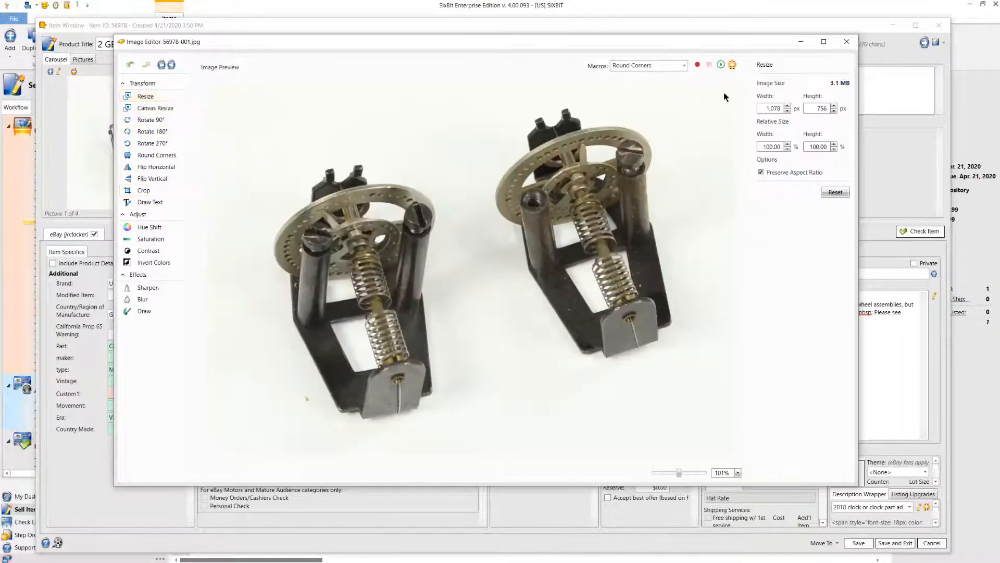
pyautogui.doubleClick(769, 108)
pyautogui.write('2000')
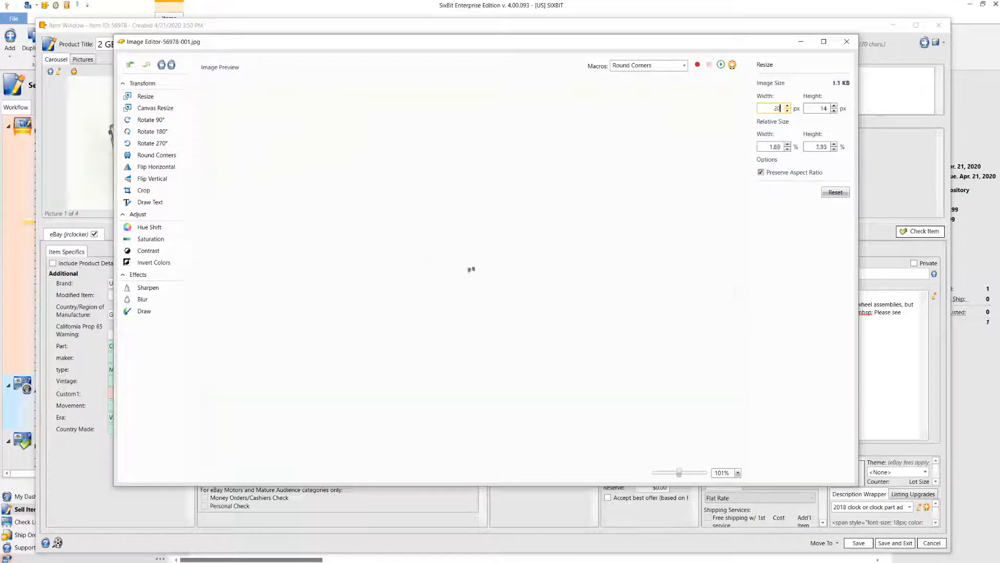
# Advance from the resized 56978-001.jpg to the next picture, close the image editor and update the item's picture preview
pyautogui.click(172, 65)
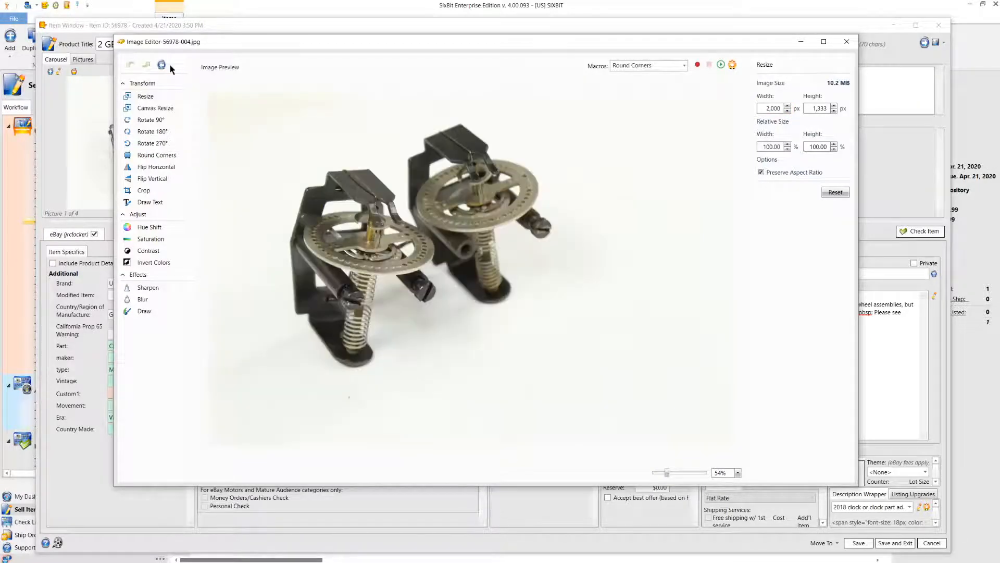
pyautogui.click(847, 42)
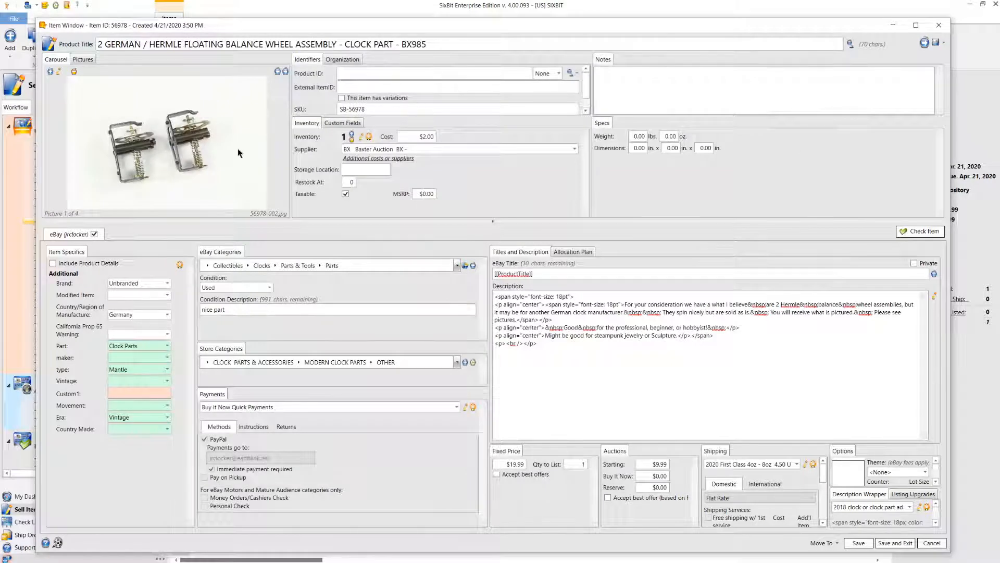
pyautogui.click(285, 72)
pyautogui.click(307, 82)
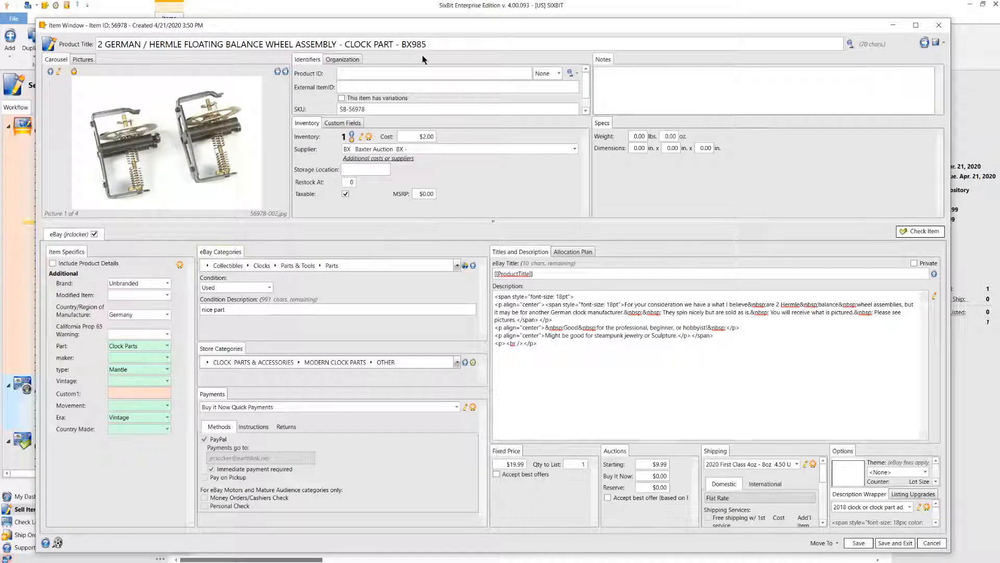
# Copy the code BX985 from the product title into the item's Product ID
pyautogui.doubleClick(432, 43)
pyautogui.hotkey('ctrl', 'c')
pyautogui.click(378, 73)
pyautogui.hotkey('ctrl', 'v')
# Delete the word "HERMLE" from the product title
pyautogui.press('Delete')
pyautogui.press('Delete')
pyautogui.press('Delete')
pyautogui.press('Delete')
pyautogui.press('Delete')
pyautogui.press('Delete')
pyautogui.press('Delete')
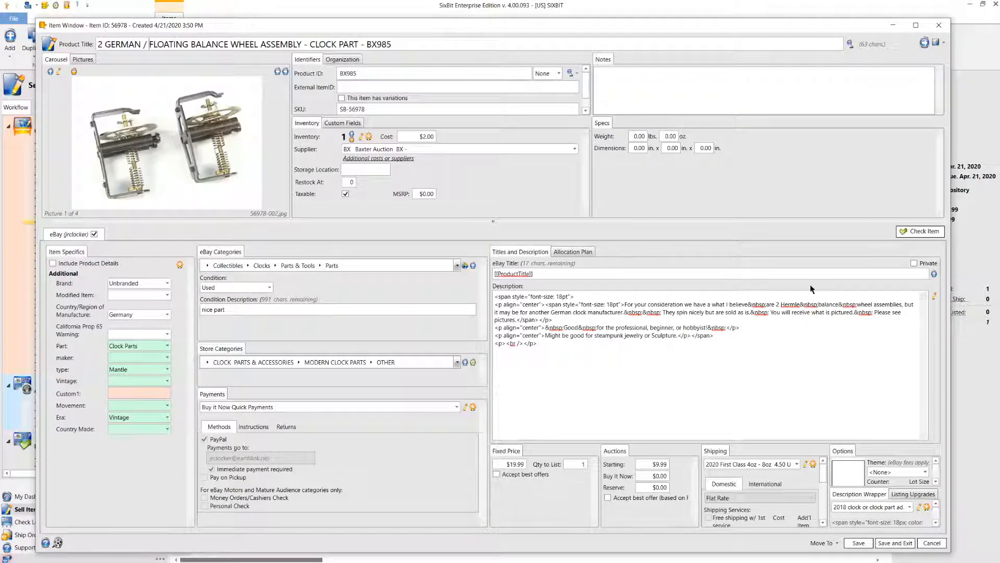
# Open the item description for editing and delete the word "Hermle" before "balance wheel assemblies"
pyautogui.click(935, 296)
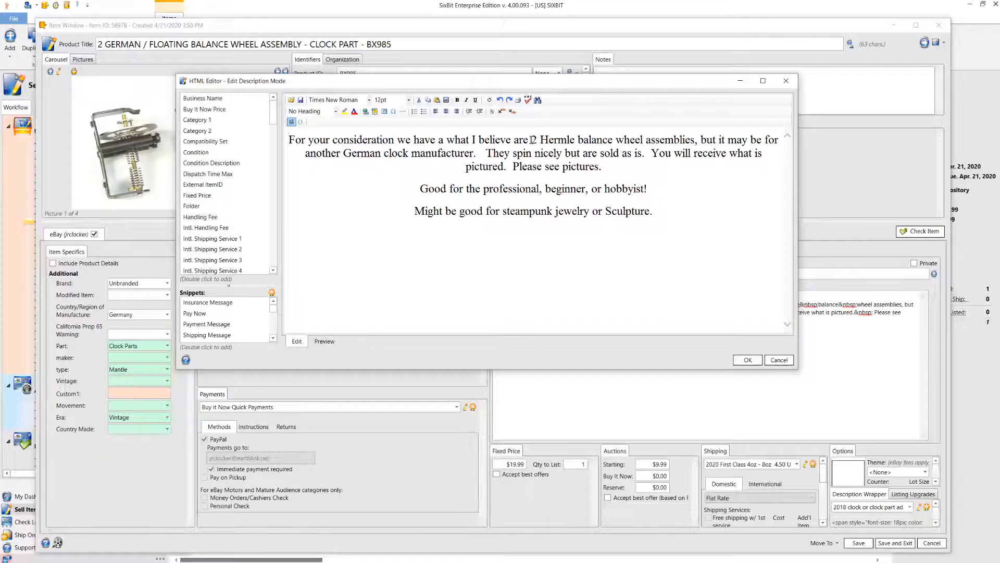
pyautogui.doubleClick(552, 140)
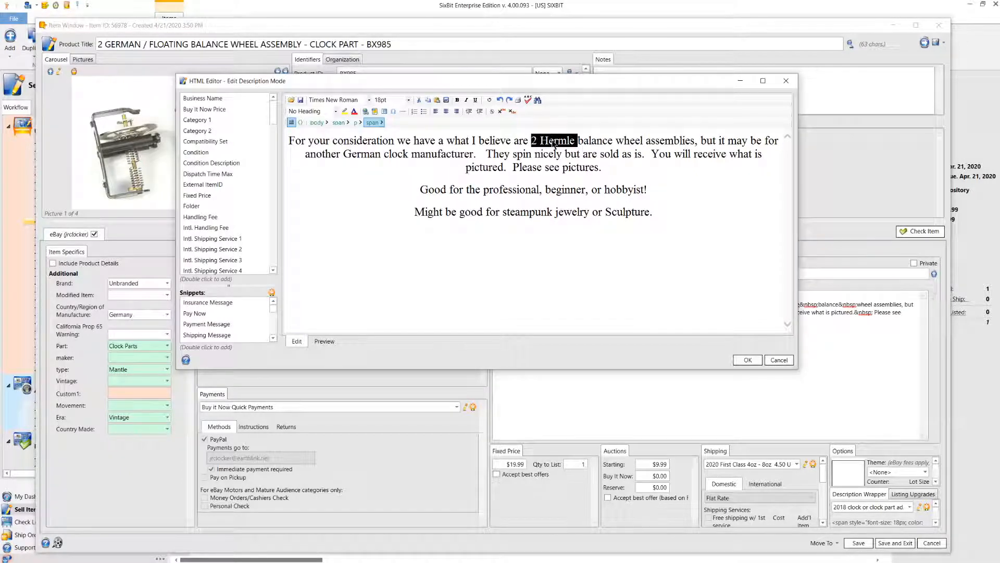
pyautogui.moveTo(540, 140); pyautogui.dragTo(573, 148)
pyautogui.press('Delete')
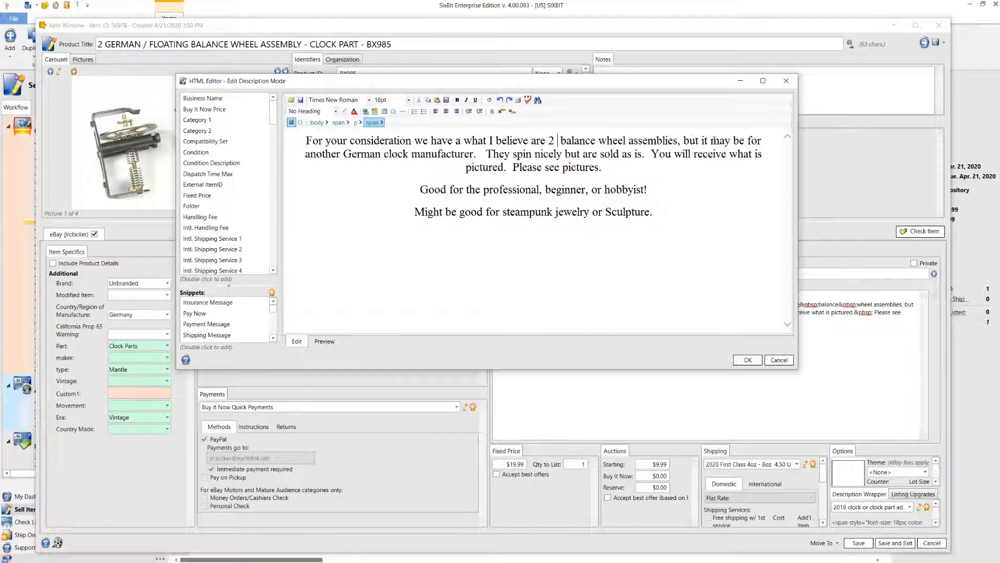
# Delete "but it may be" and "another" from the first sentence of the description, leaving "for German clock manufacturer"
pyautogui.moveTo(684, 140); pyautogui.dragTo(741, 137)
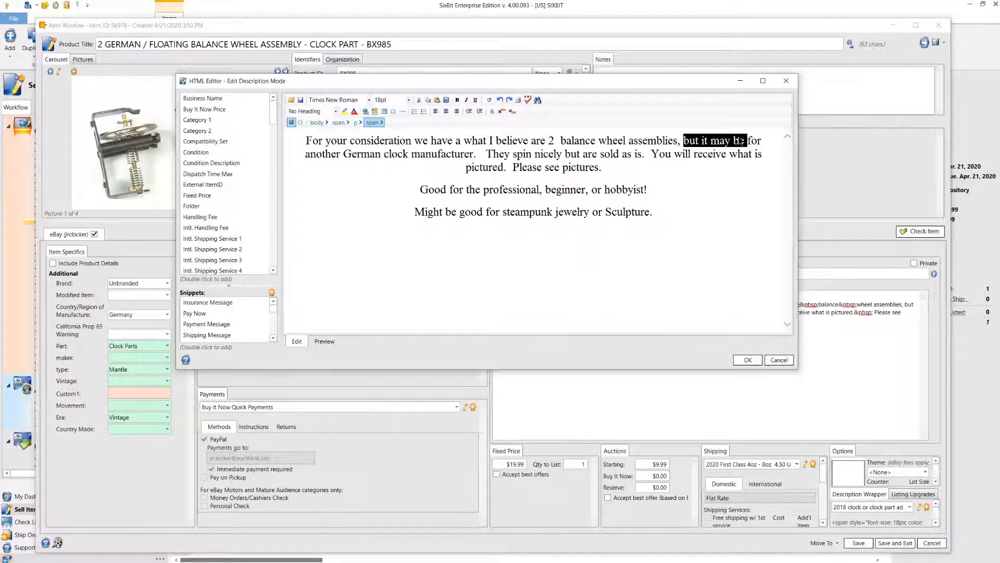
pyautogui.press('Delete')
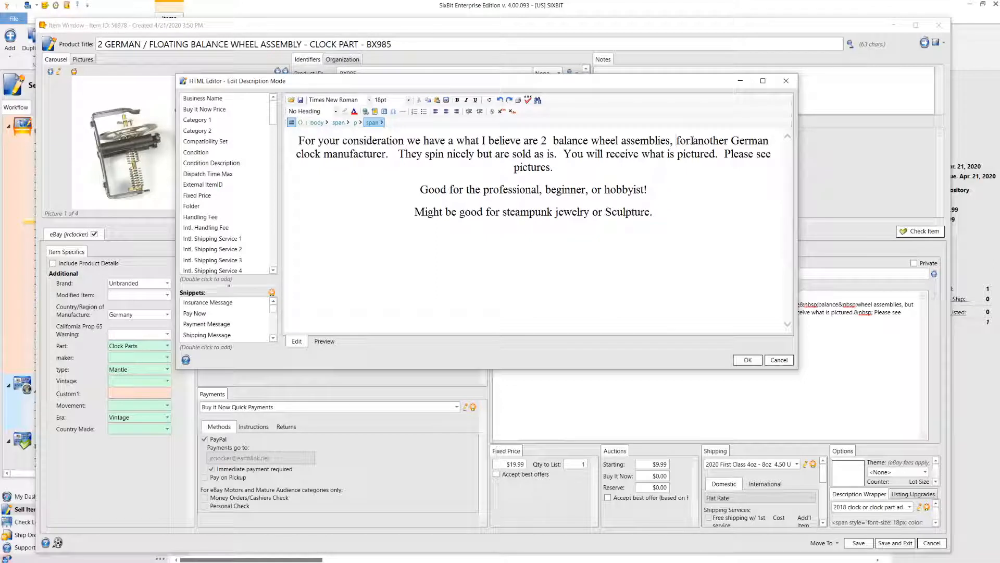
pyautogui.moveTo(693, 140); pyautogui.dragTo(728, 136)
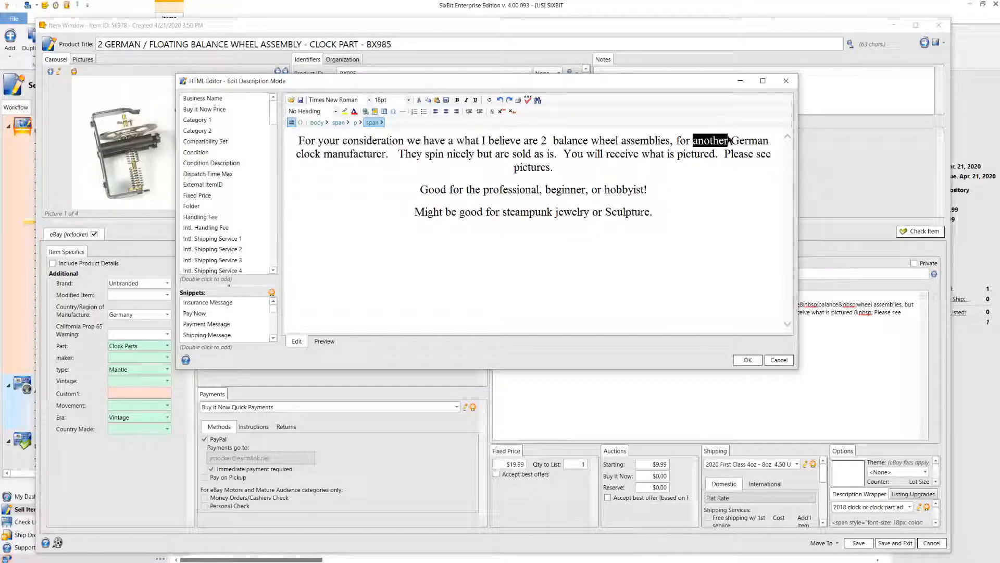
pyautogui.press('Delete')
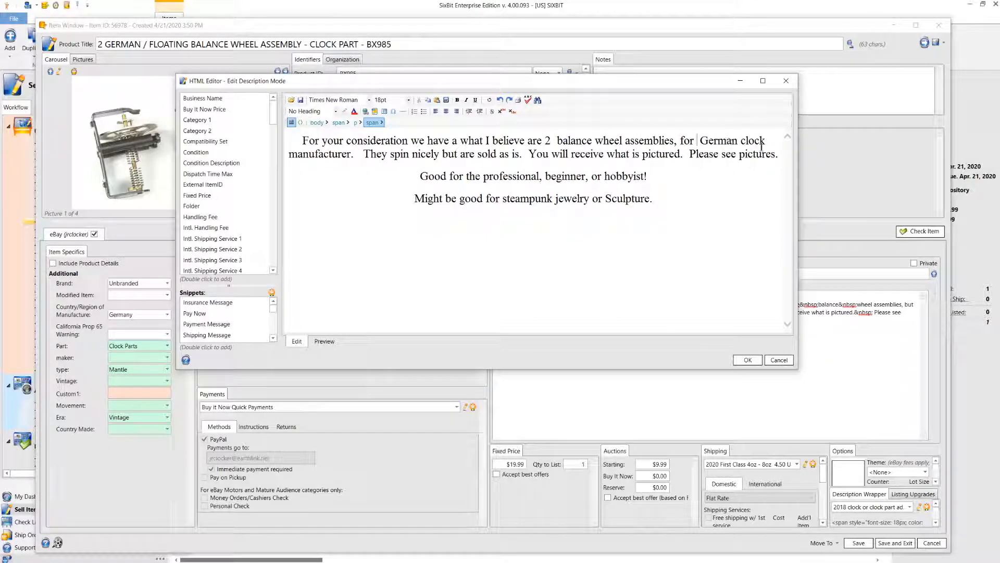
# Reword "German clock manufacturer" as "German manufactured clock", accept the description, and save and close the item
pyautogui.moveTo(741, 139); pyautogui.dragTo(764, 140)
pyautogui.hotkey('ctrl', 'c')
pyautogui.press('BackSpace')
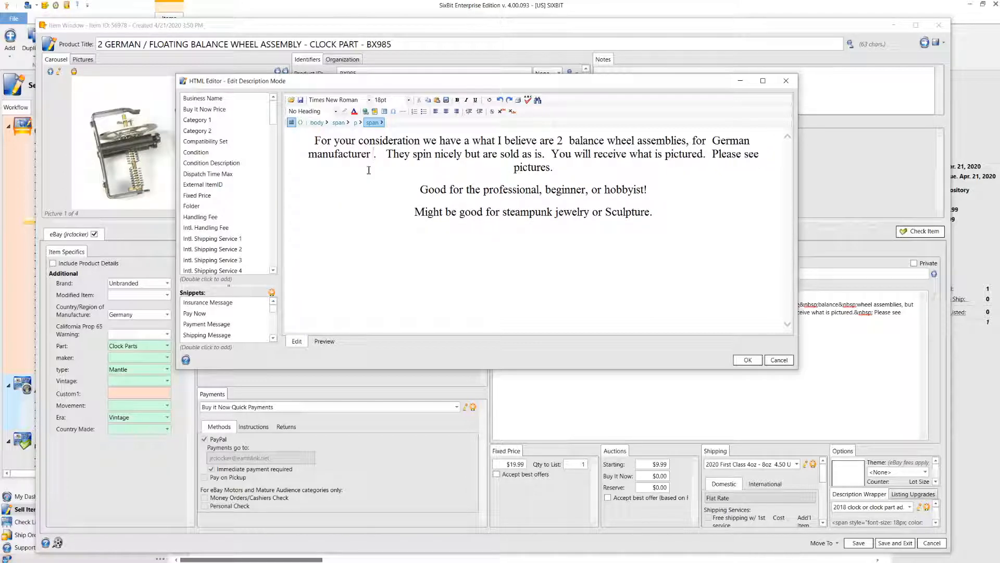
pyautogui.hotkey('ctrl', 'v')
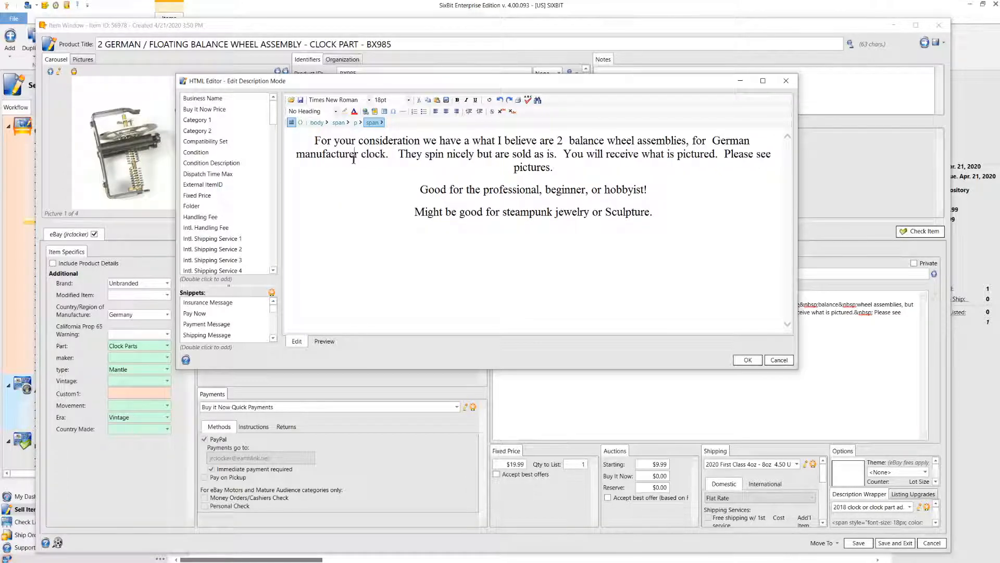
pyautogui.write('d')
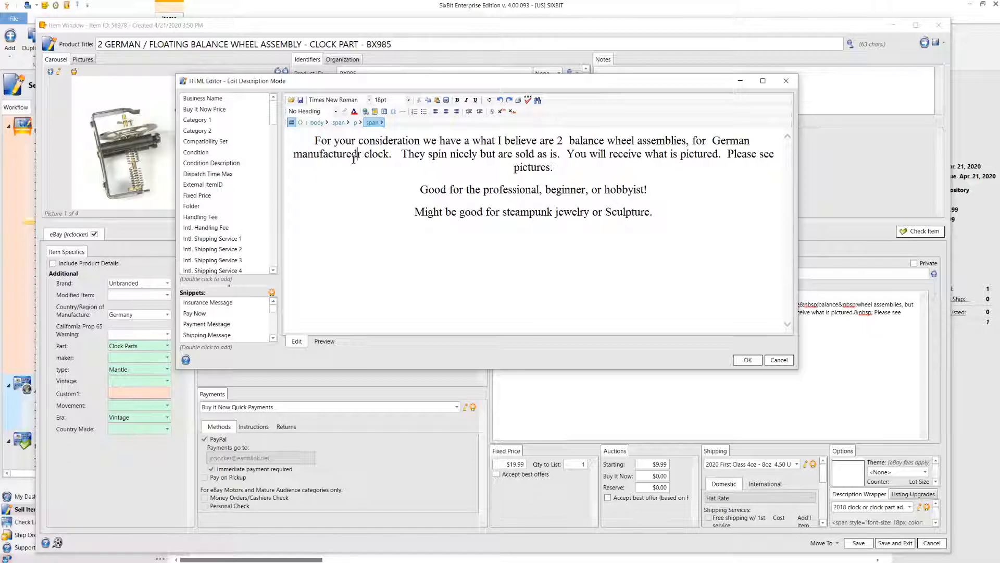
pyautogui.press('Delete')
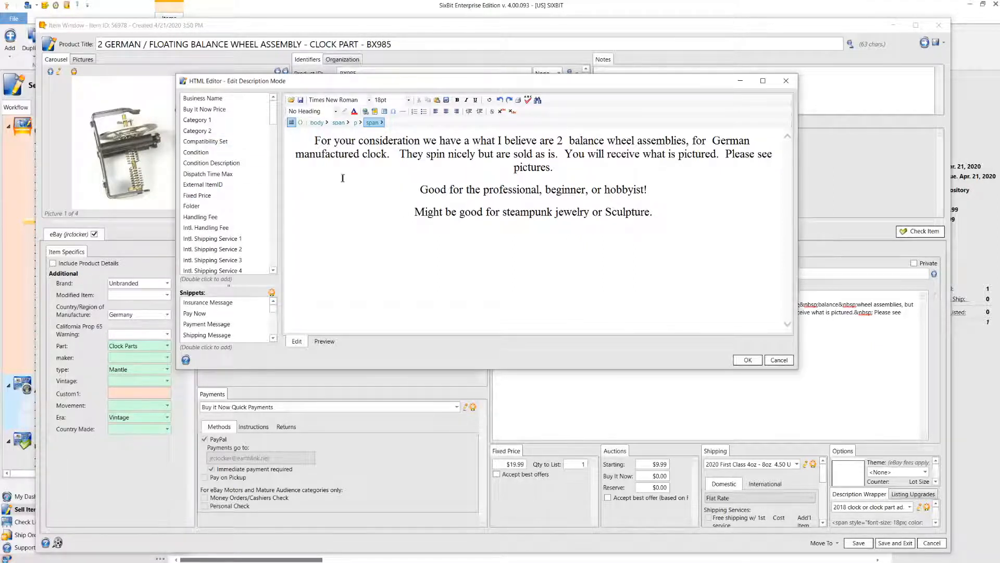
pyautogui.click(747, 360)
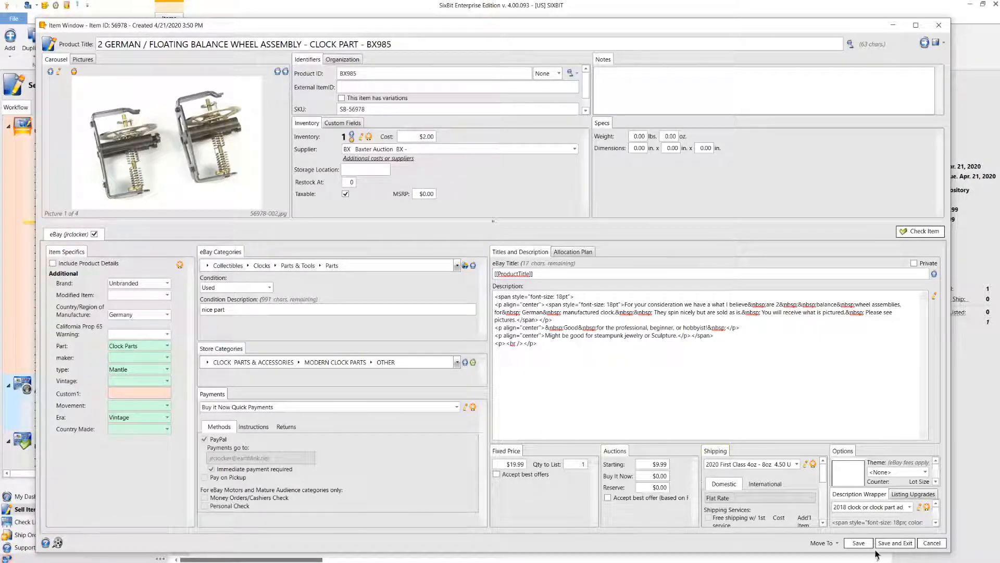
pyautogui.click(895, 543)
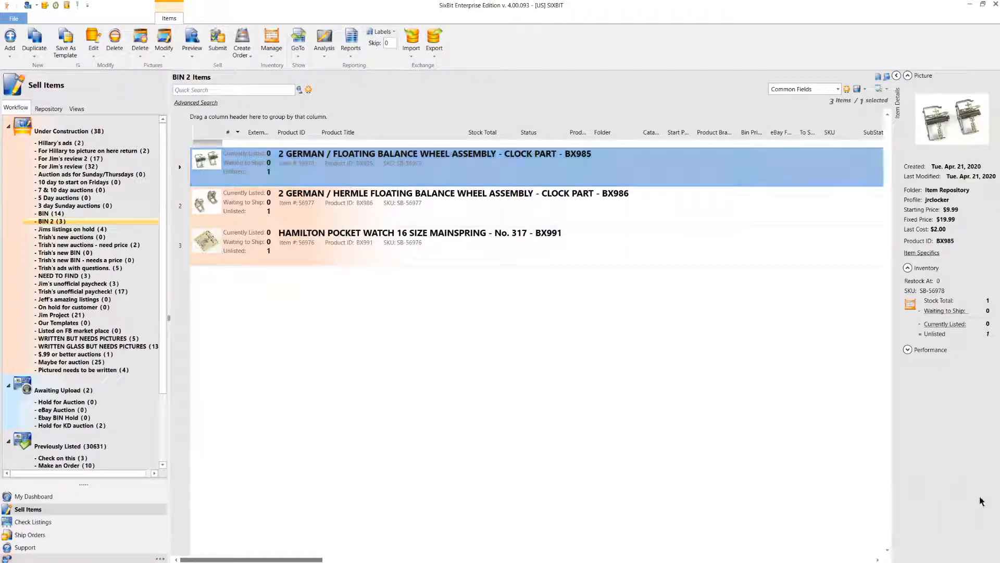
# Select all three BIN 2 items and open the submission settings for them
pyautogui.keyDown('shift'); pyautogui.click(364, 259); pyautogui.keyUp('shift')
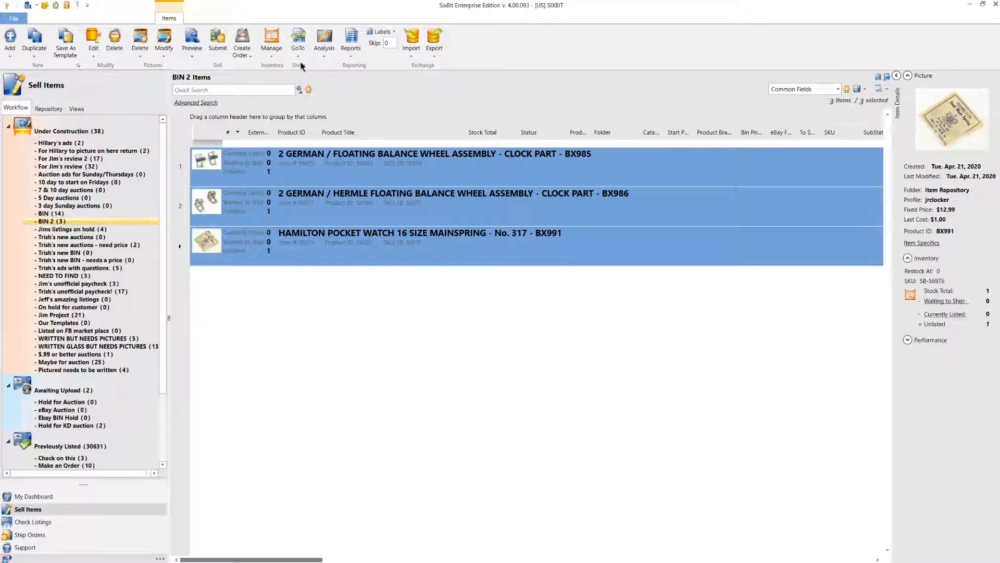
pyautogui.click(218, 39)
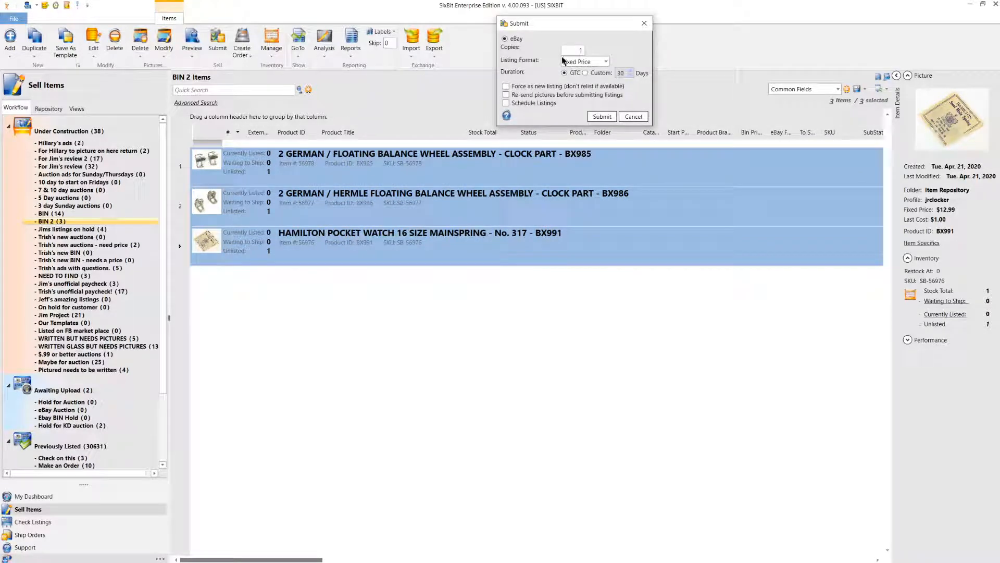
# Try out the listing format choices, custom duration and listing scheduling, and restore the GTC duration without scheduling
pyautogui.click(606, 62)
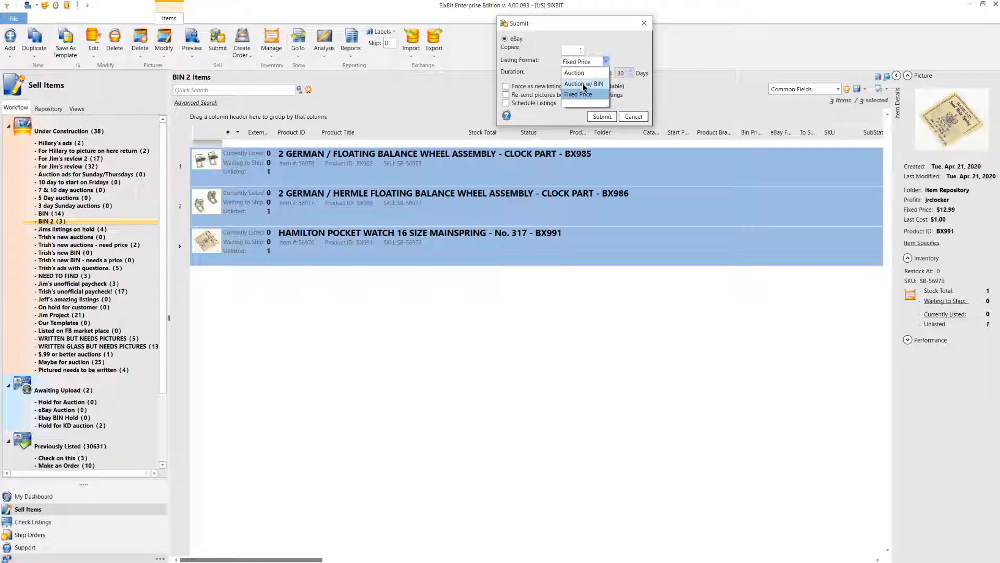
pyautogui.click(597, 65)
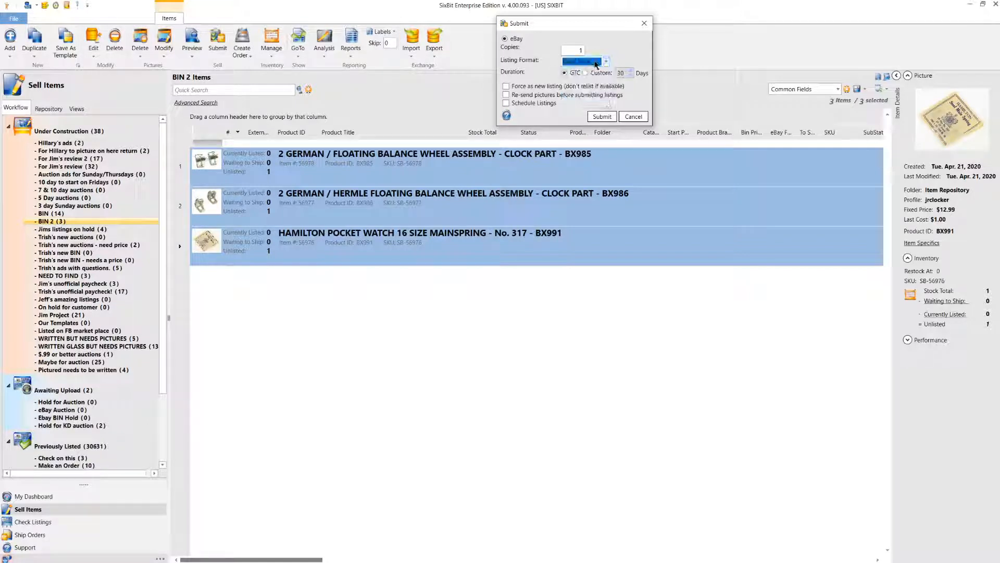
pyautogui.click(586, 74)
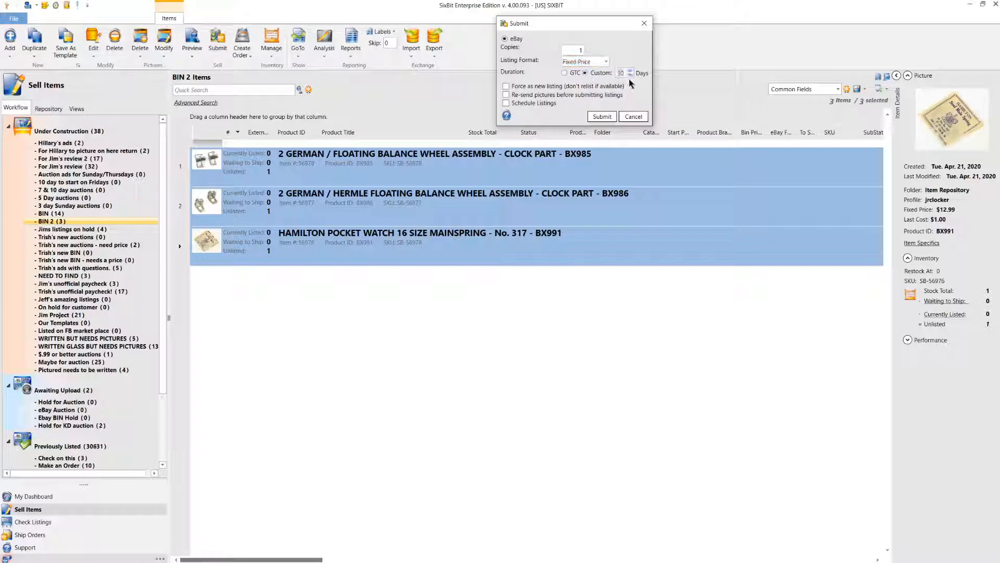
pyautogui.click(564, 73)
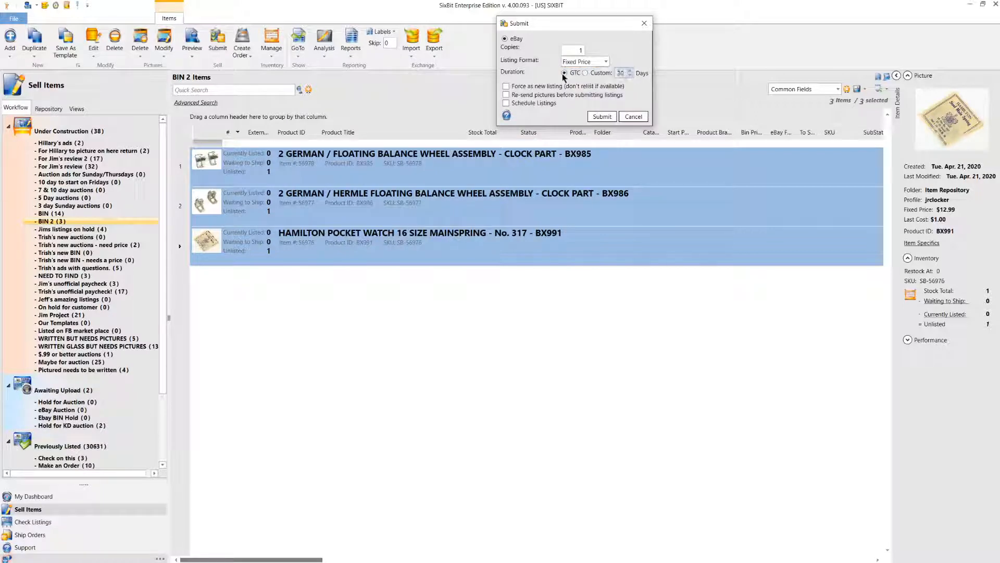
pyautogui.click(506, 103)
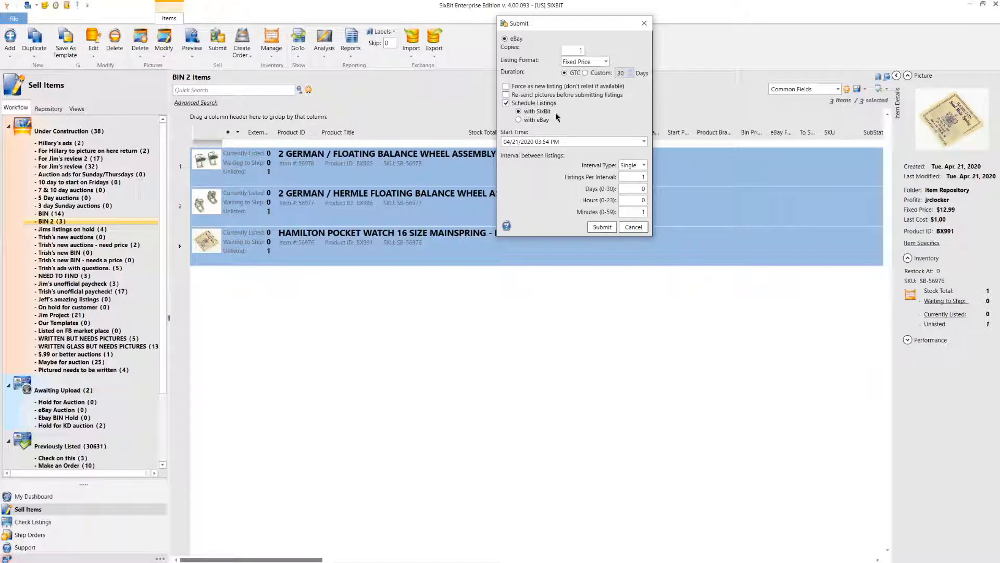
pyautogui.click(506, 104)
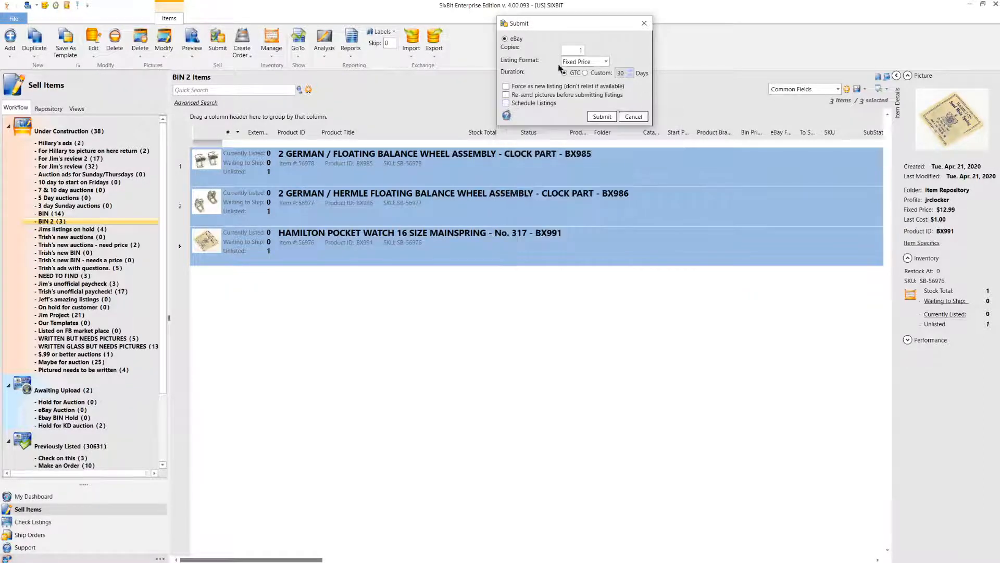
# Submit one copy of each selected item to eBay as a Fixed Price listing with GTC duration
pyautogui.click(601, 117)
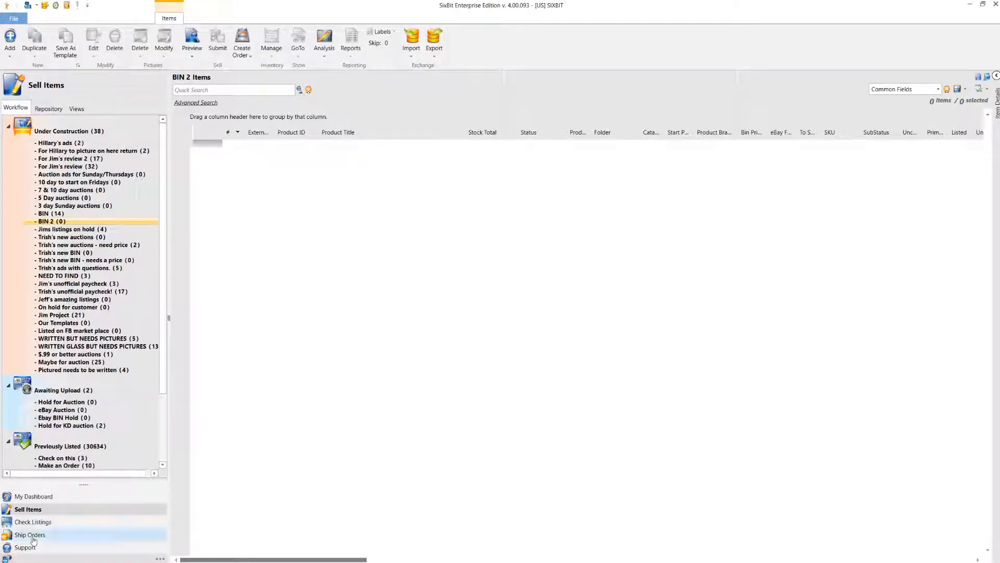
# Show the previously listed items and open the currently running BX985 listing on the eBay site
pyautogui.click(55, 446)
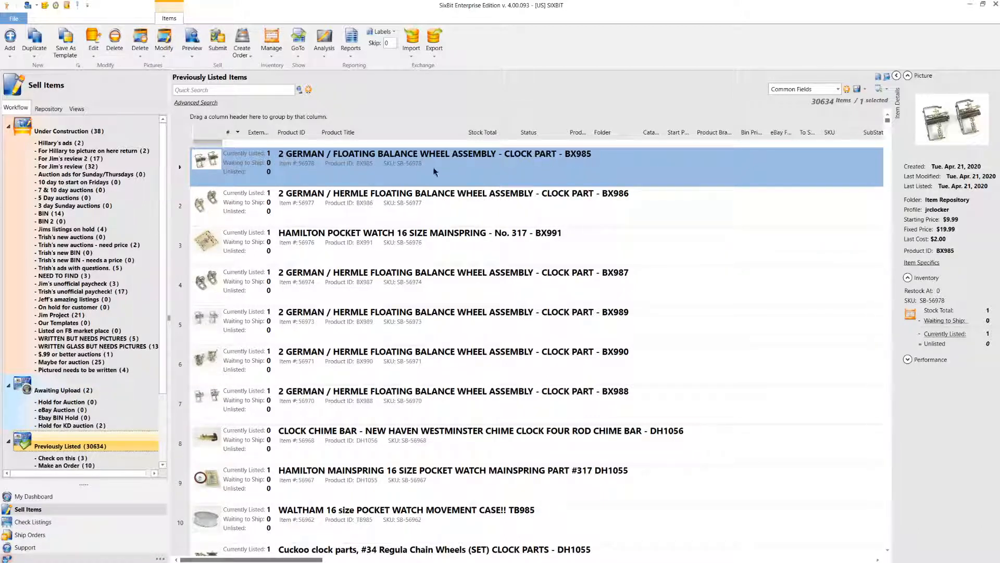
pyautogui.click(751, 180)
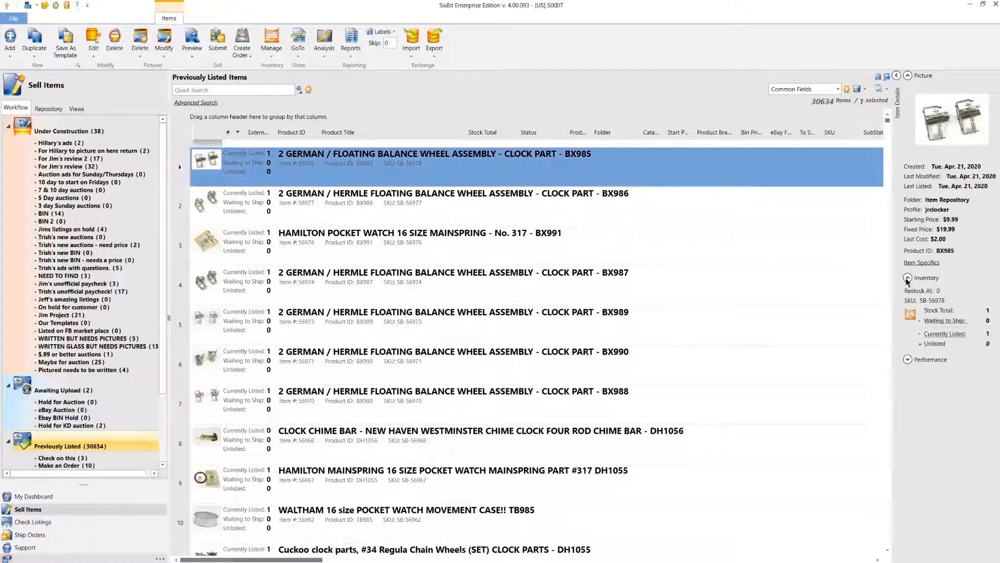
pyautogui.click(945, 336)
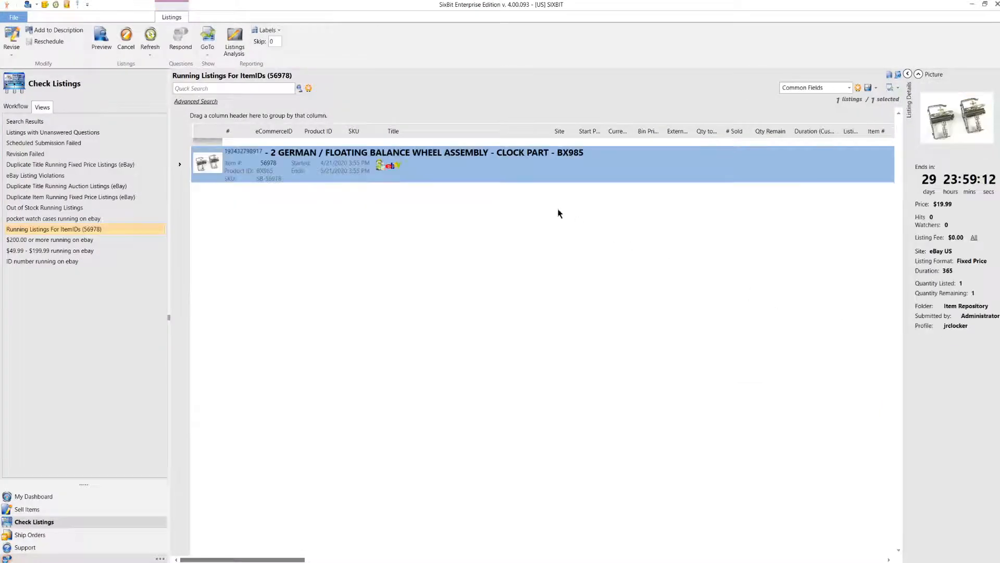
pyautogui.click(393, 171)
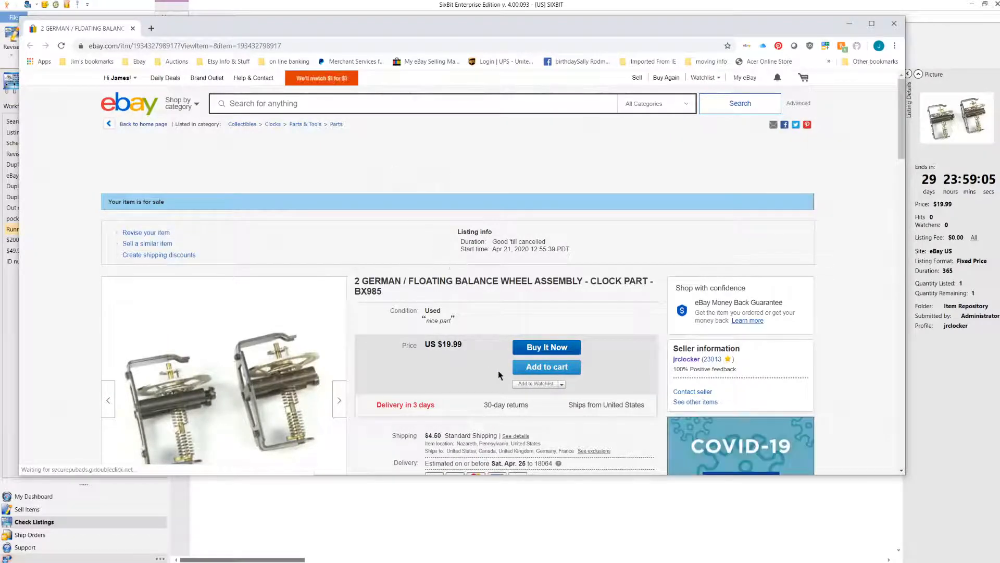
# Review the BX985 listing's pictures, item specifics and description on the eBay page, and minimize the browser to return to SixBit
pyautogui.scroll(-2, 401, 386)
pyautogui.scroll(-9, 401, 388)
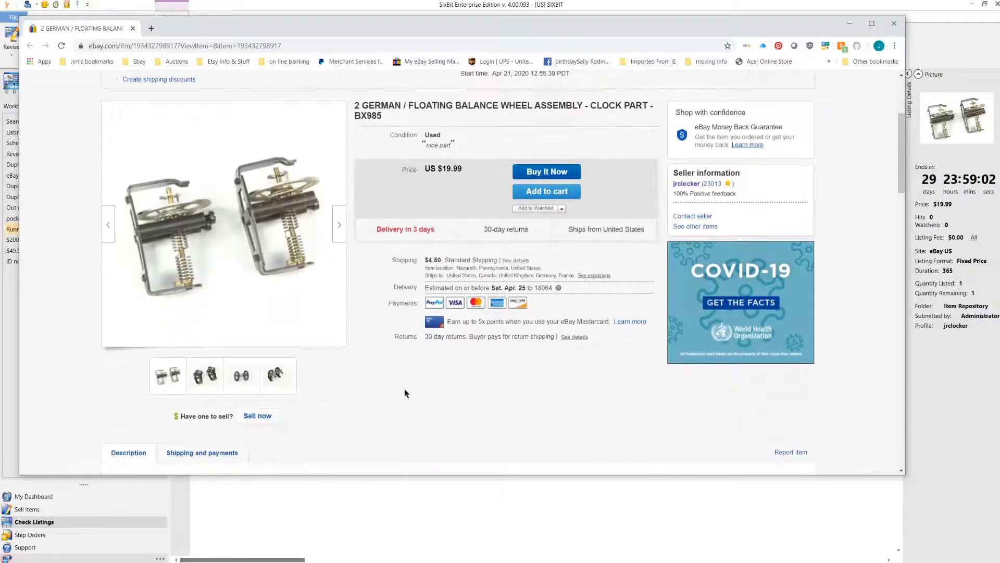
pyautogui.scroll(-6, 415, 391)
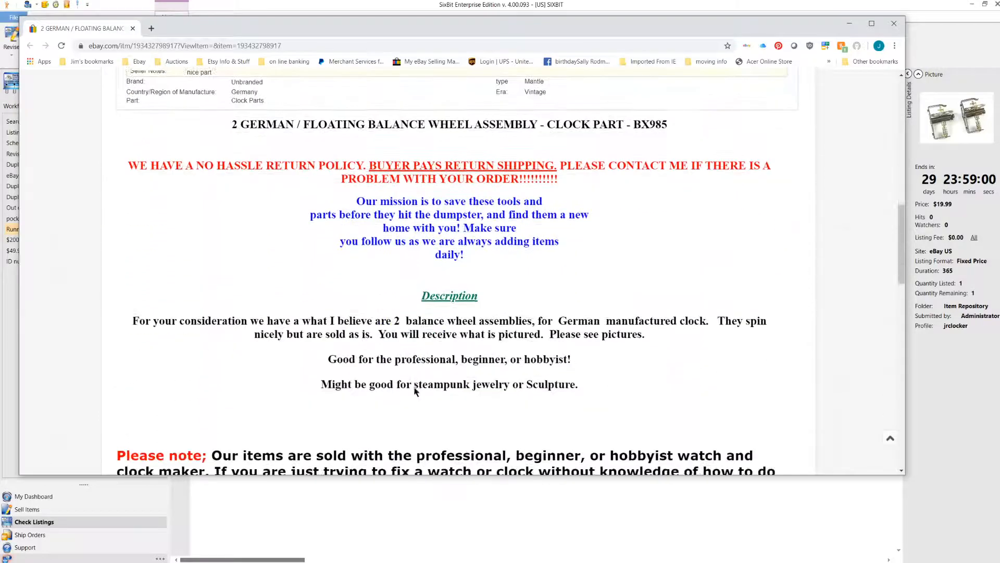
pyautogui.scroll(4, 417, 384)
pyautogui.scroll(1, 417, 384)
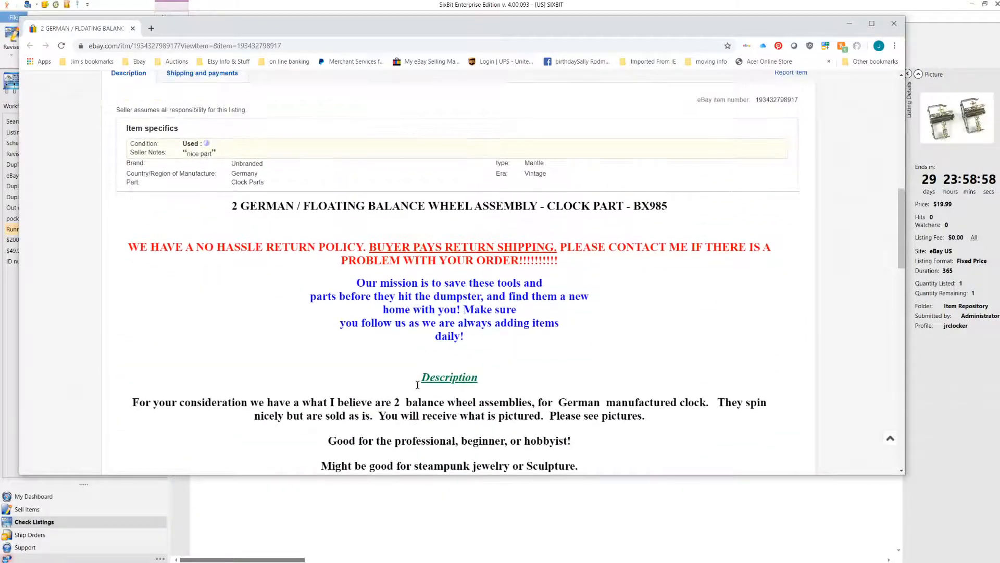
pyautogui.scroll(-1, 417, 385)
pyautogui.scroll(-2, 418, 384)
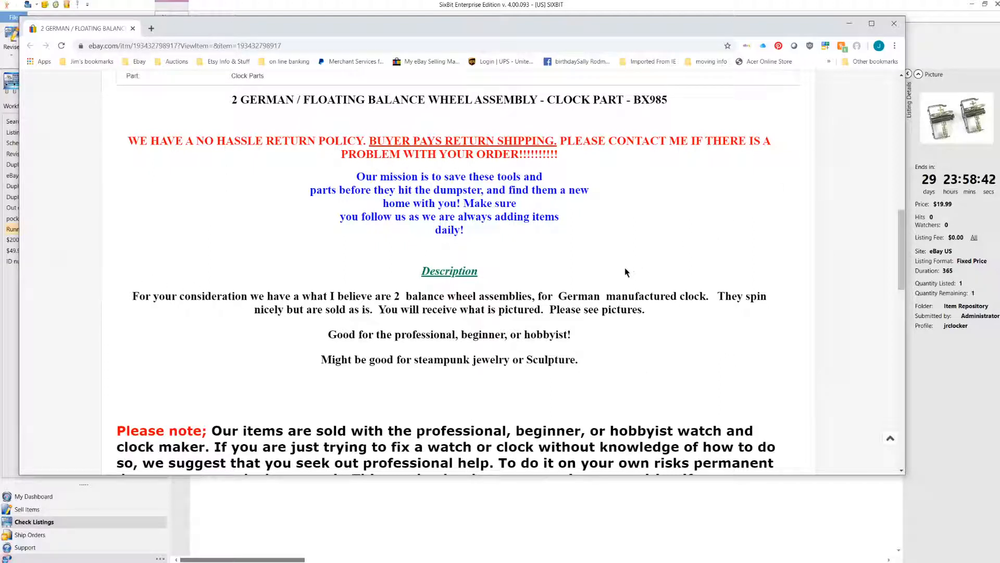
pyautogui.click(850, 24)
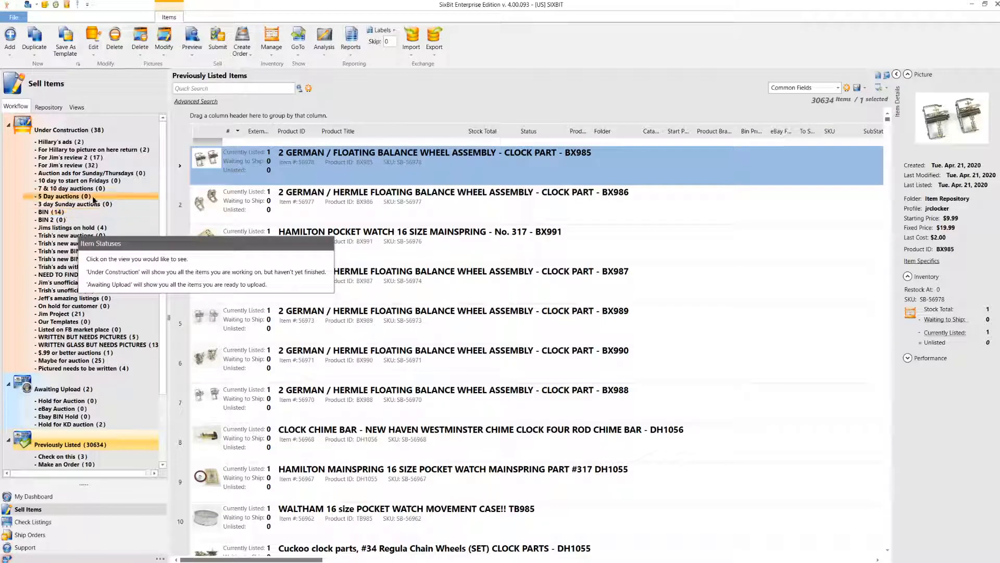
# Open the Clock Platform Escapement Assembly item TB984 from the BIN items and position its window fully in view
pyautogui.click(63, 213)
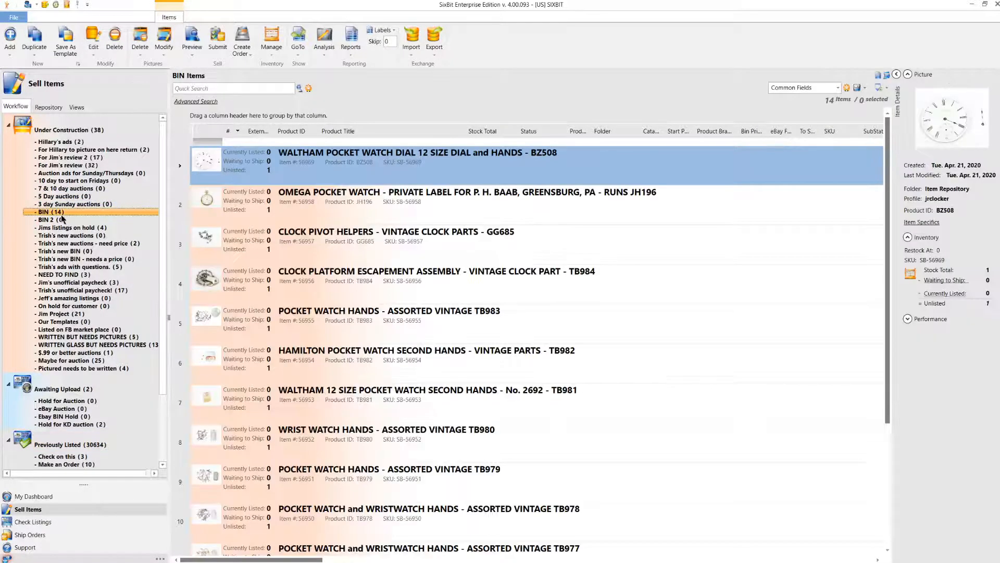
pyautogui.click(333, 293)
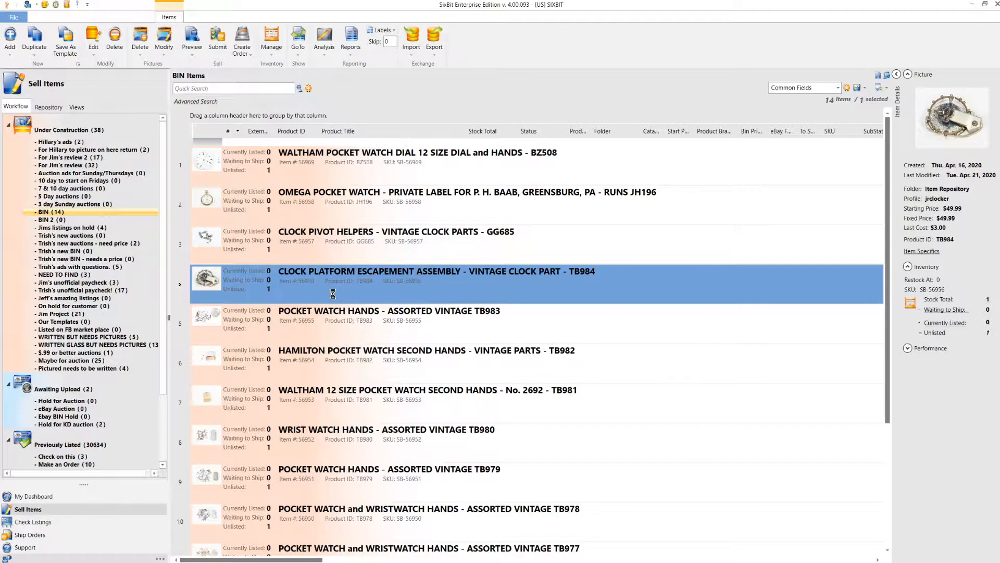
pyautogui.doubleClick(333, 293)
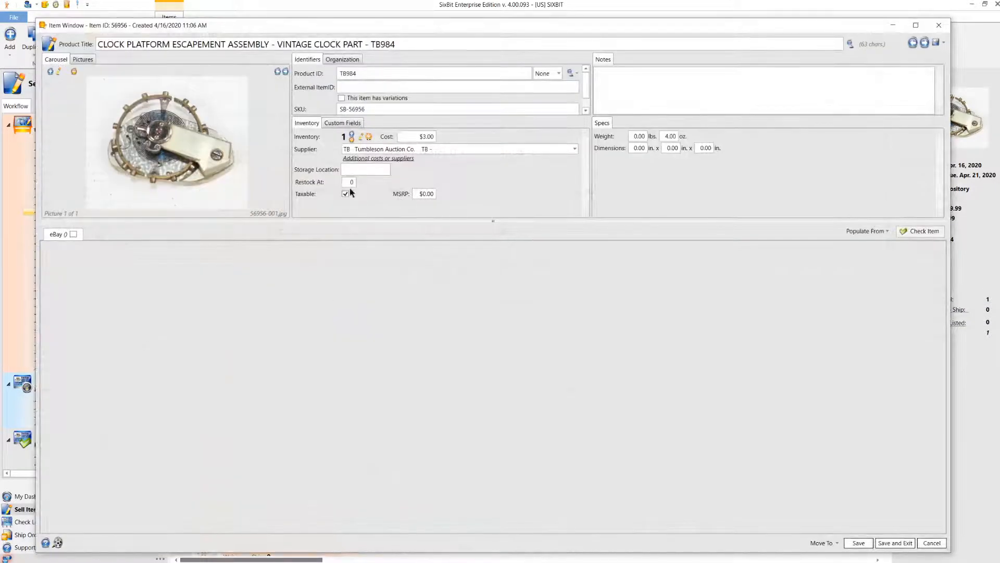
pyautogui.moveTo(285, 28); pyautogui.dragTo(430, 44)
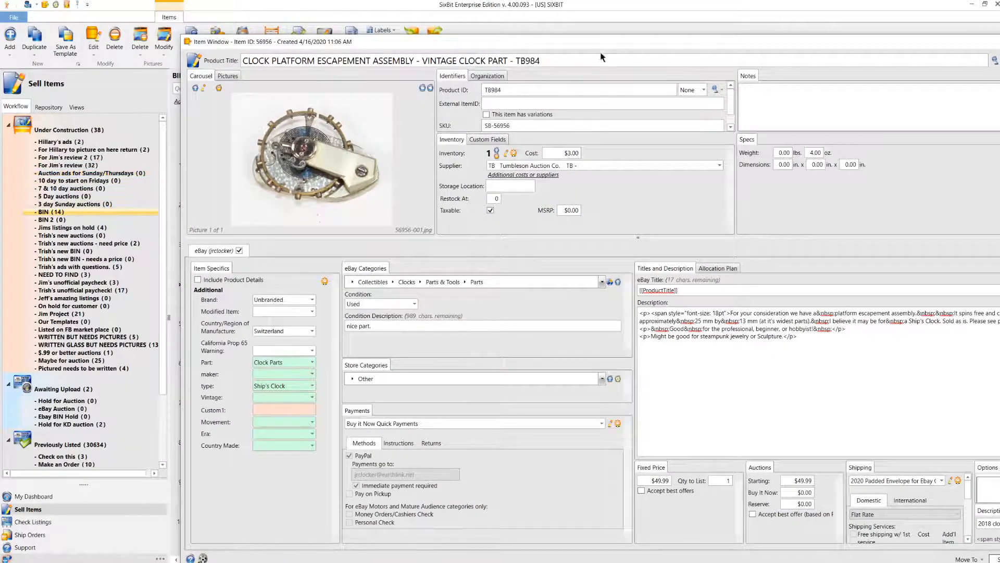
pyautogui.moveTo(599, 42); pyautogui.dragTo(489, 26)
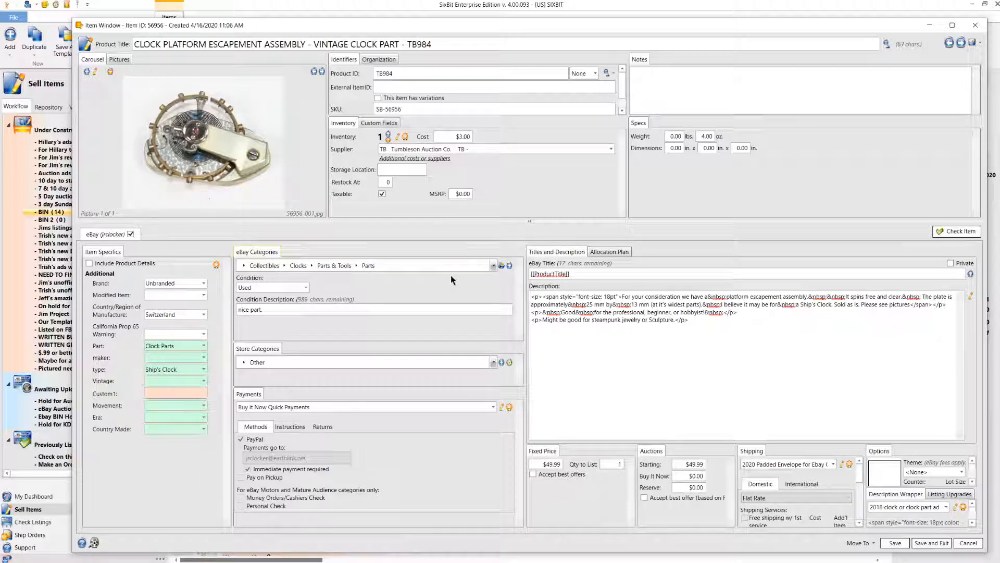
# Set TB984's store category to CLOCK PARTS & ACCESSORIES > ANTIQUE CLOCK PARTS > OTHER ANTIQUE CLOCK PARTS, and dismiss the desktop notification
pyautogui.click(243, 364)
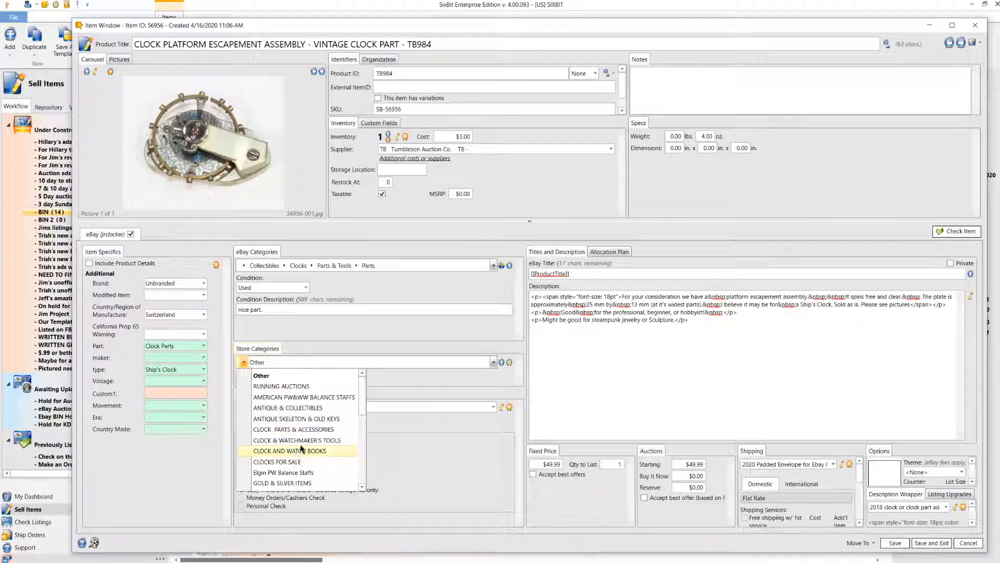
pyautogui.click(299, 429)
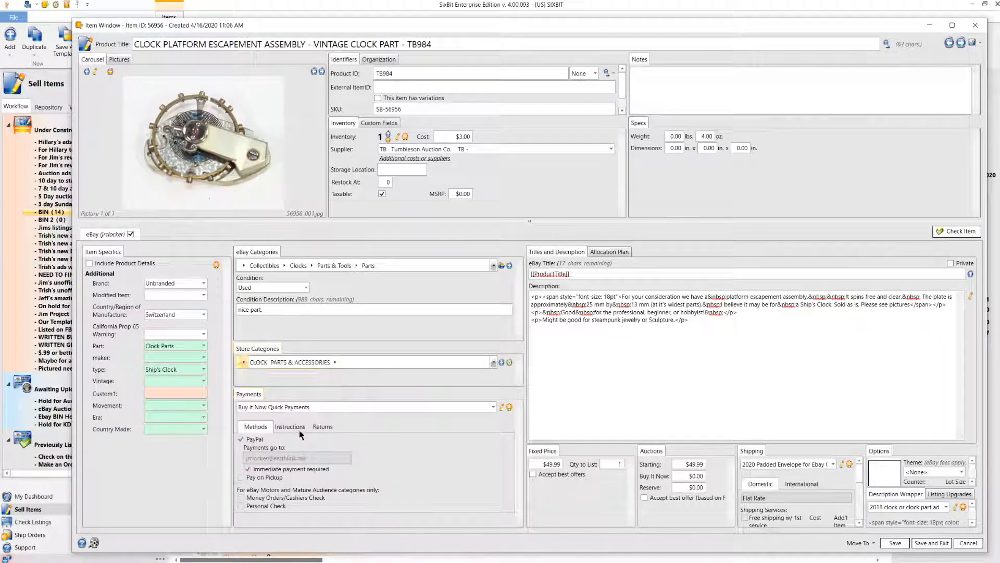
pyautogui.click(336, 363)
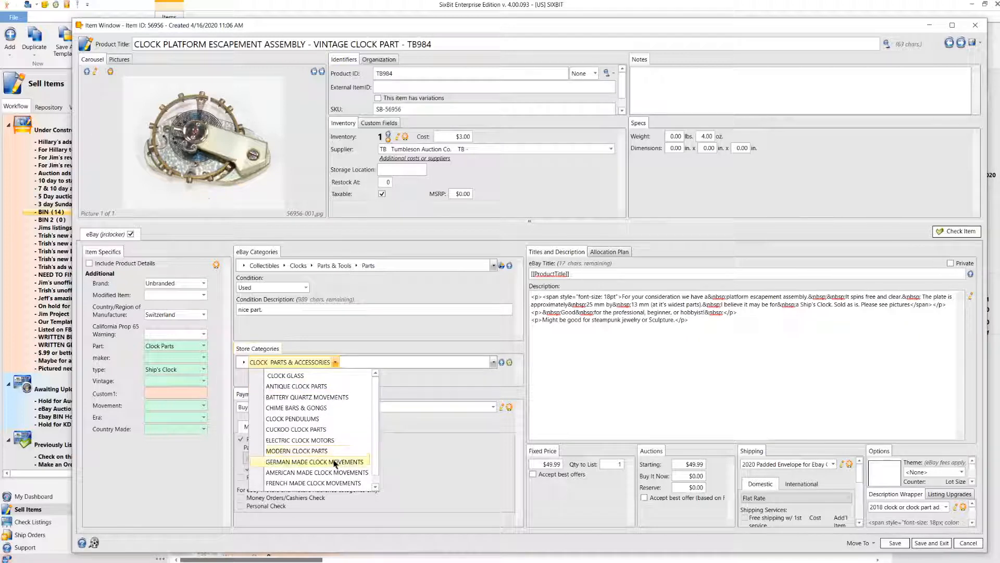
pyautogui.scroll(-1, 336, 460)
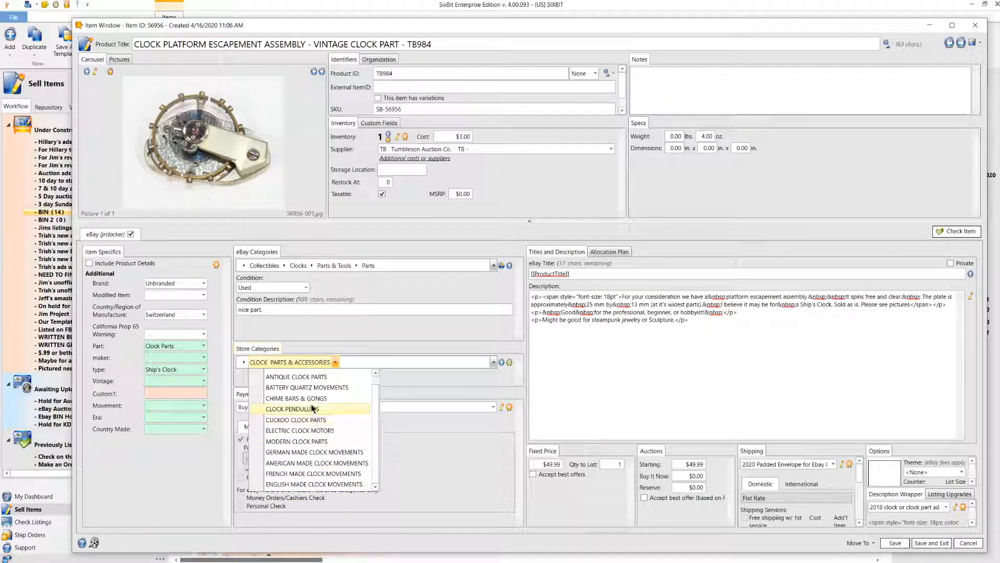
pyautogui.scroll(1, 318, 412)
pyautogui.click(313, 386)
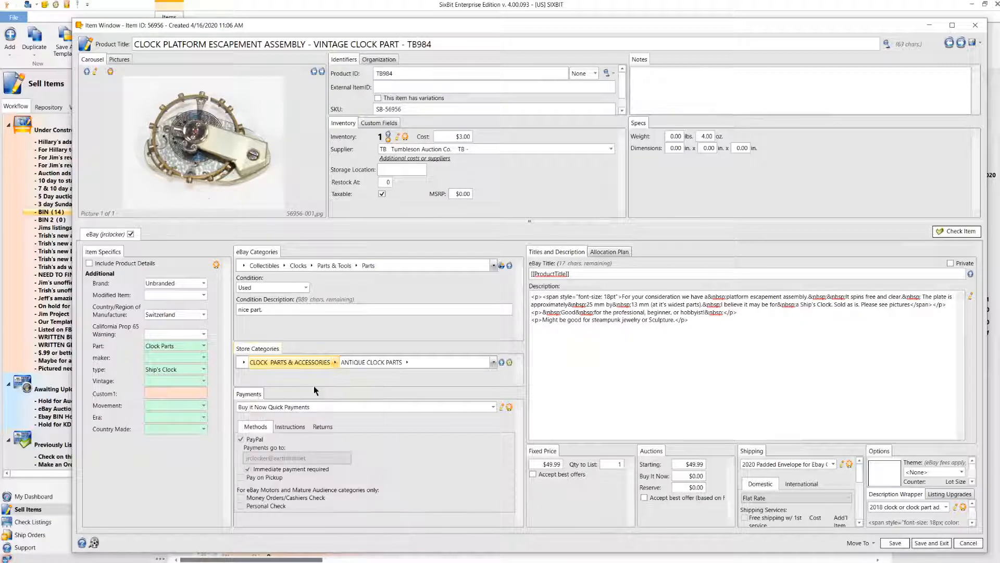
pyautogui.click(410, 365)
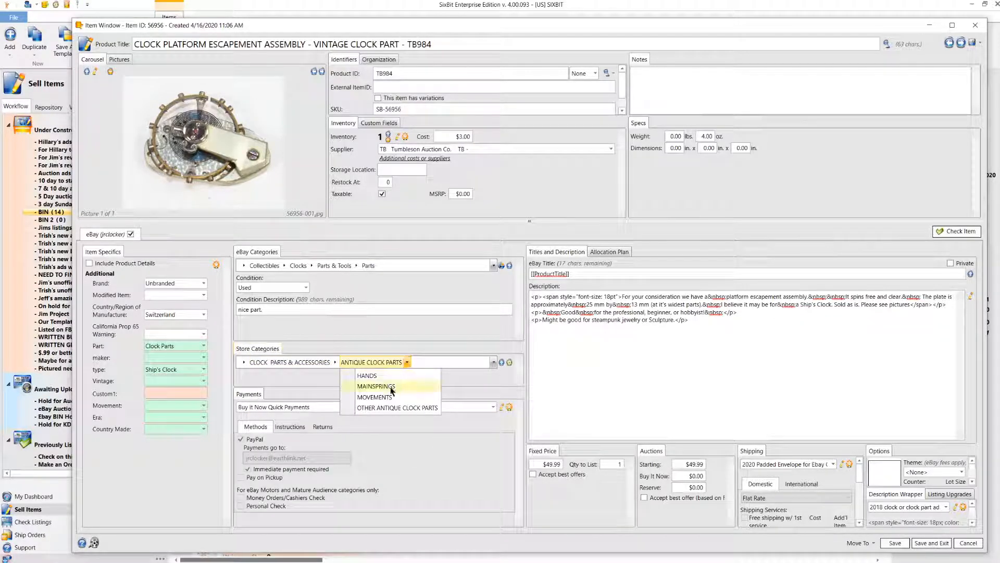
pyautogui.click(397, 407)
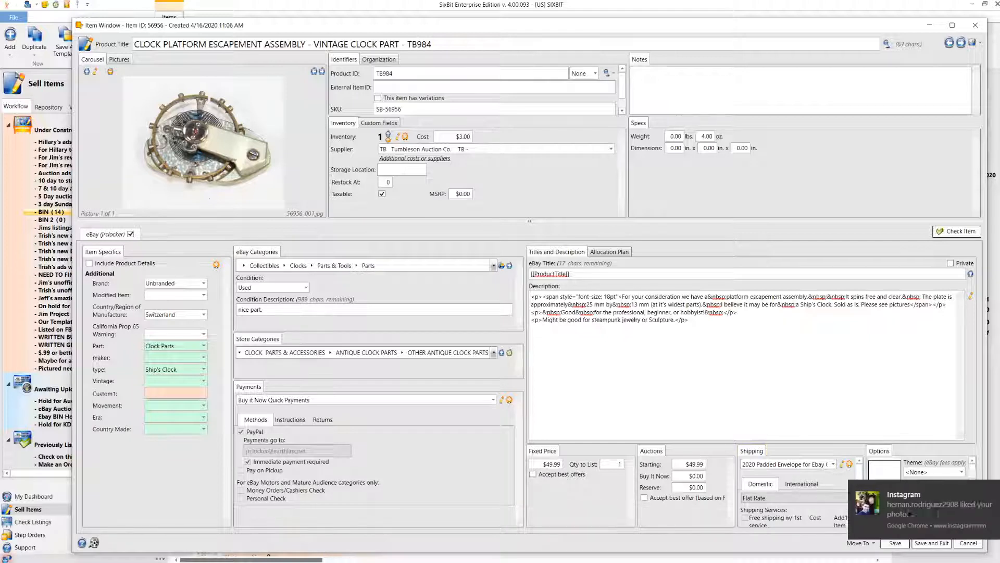
pyautogui.click(985, 489)
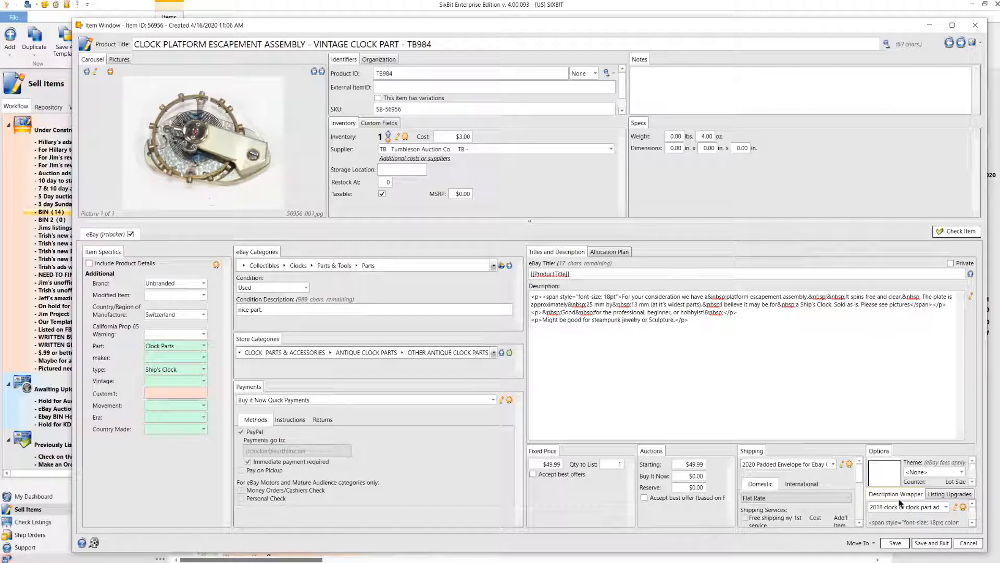
# Open TB984's description in the HTML editor and center all three paragraphs
pyautogui.click(971, 296)
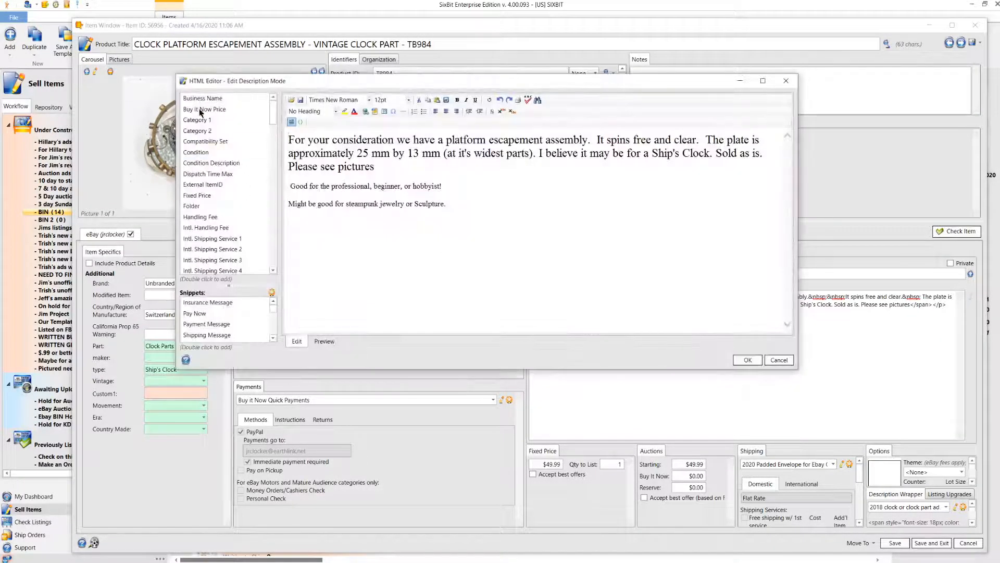
pyautogui.click(453, 149)
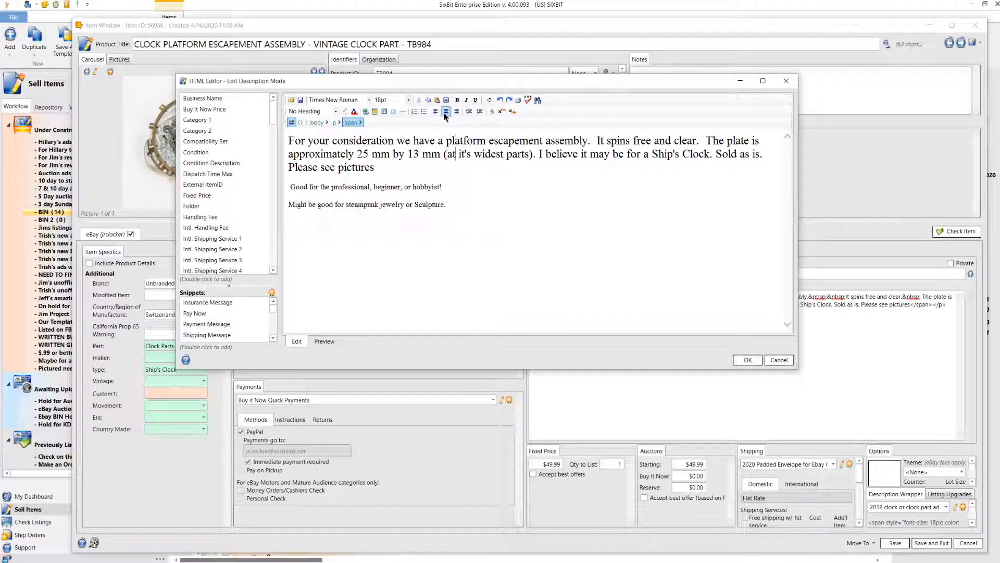
pyautogui.click(446, 111)
pyautogui.click(408, 186)
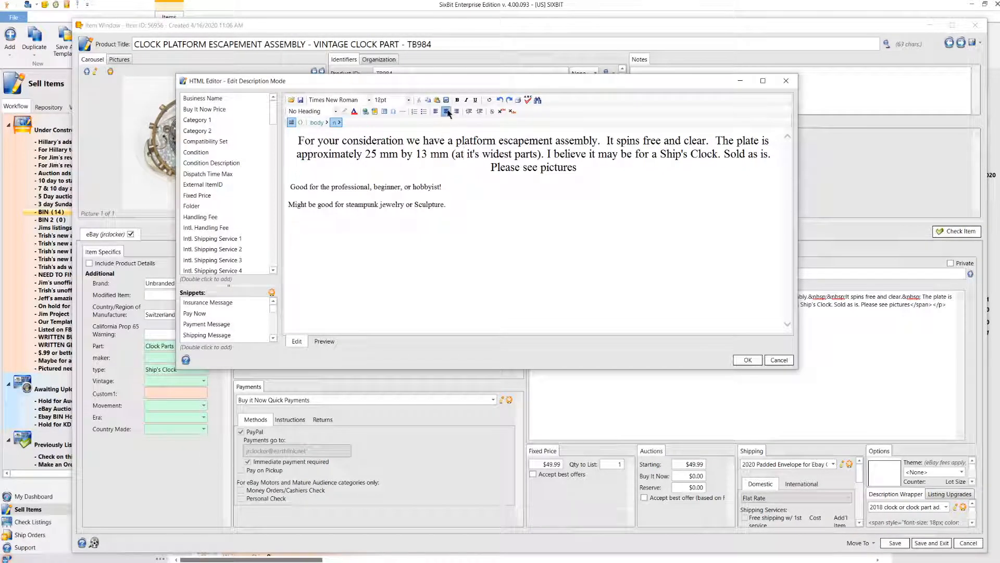
pyautogui.click(446, 111)
pyautogui.click(421, 203)
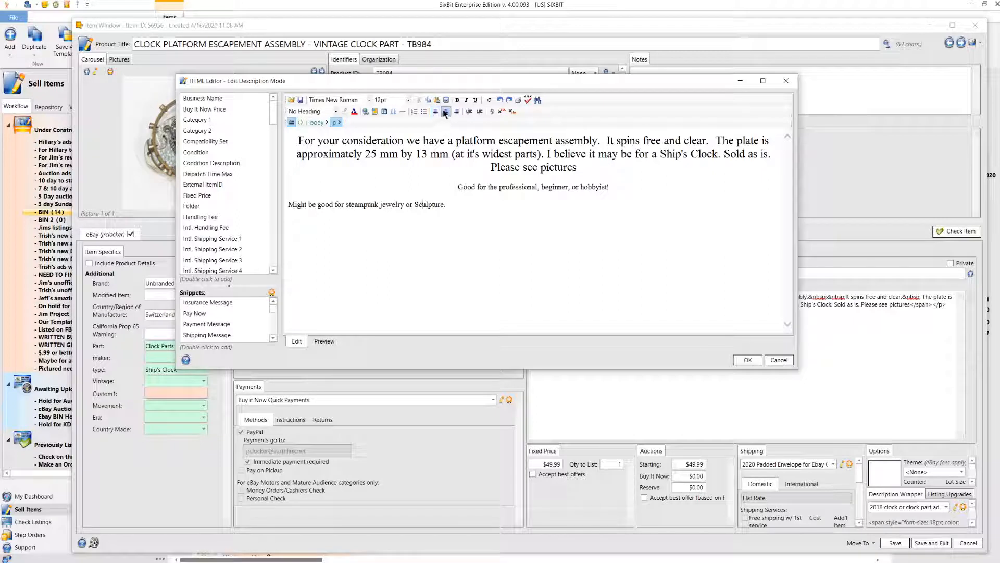
pyautogui.click(446, 111)
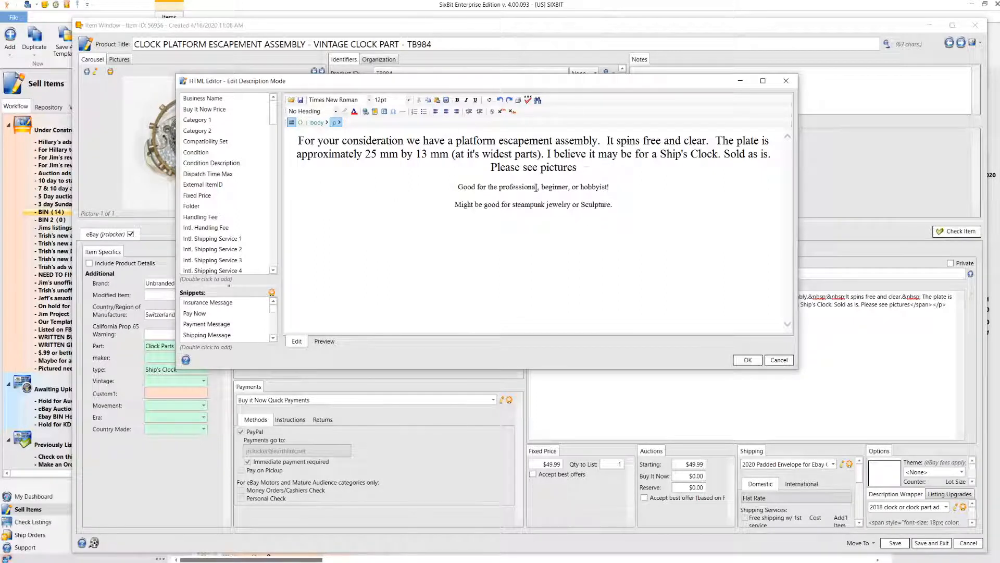
# Delete the line "Might be good for steampunk jewelry or Sculpture." with its empty paragraph and accept the edited description
pyautogui.moveTo(613, 204); pyautogui.dragTo(453, 205)
pyautogui.press('Delete')
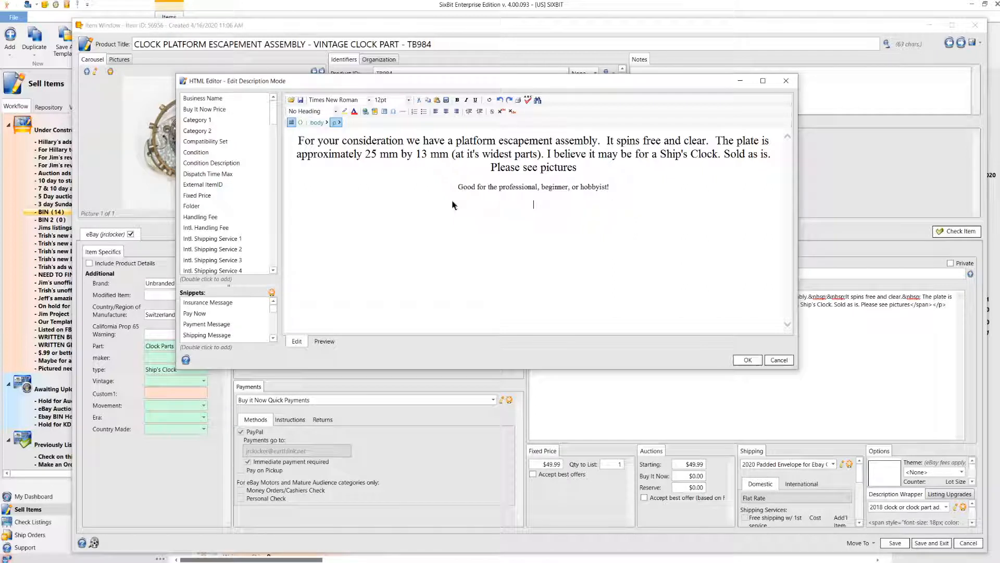
pyautogui.press('BackSpace')
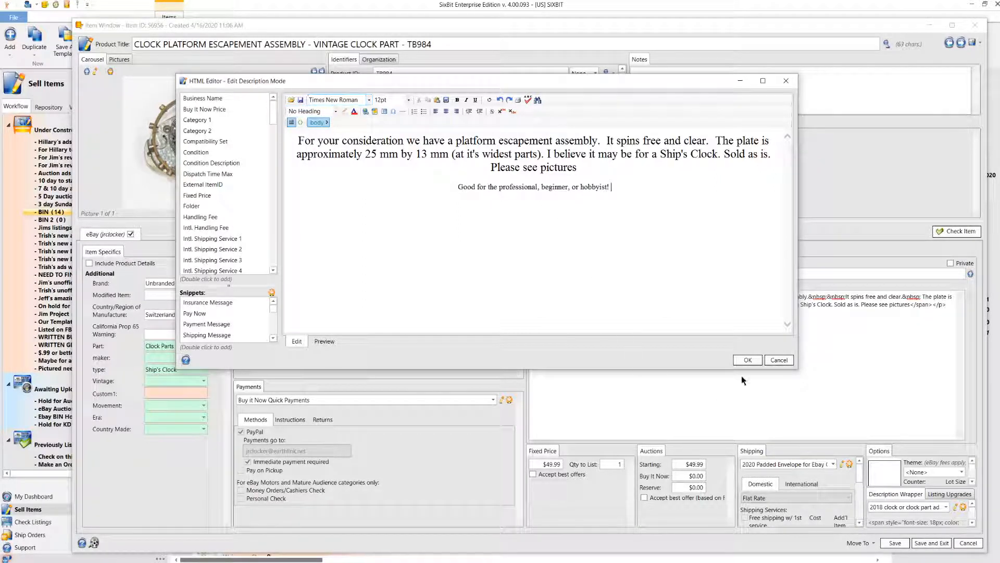
pyautogui.click(747, 360)
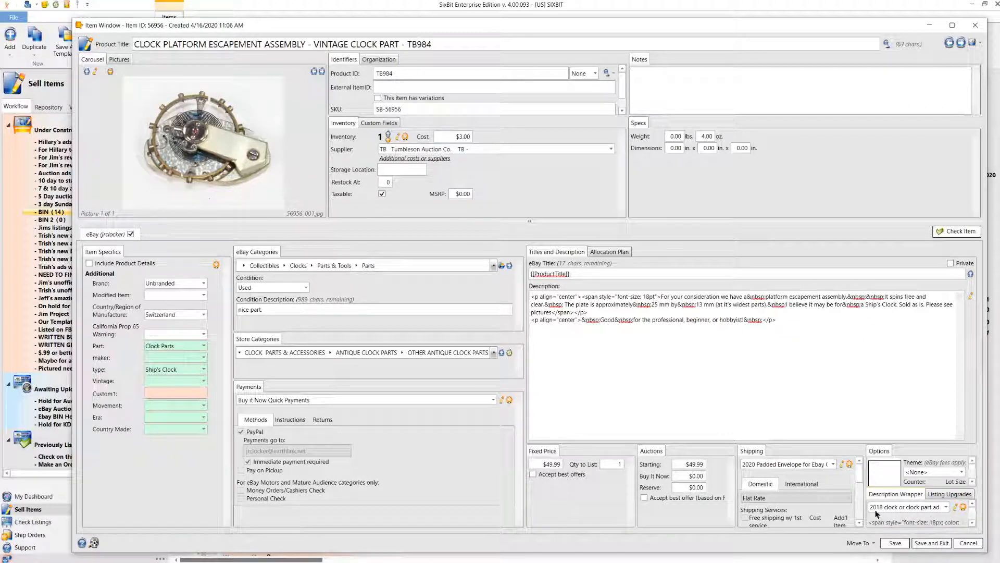
# Choose the "2018 clock or clock part ad." description wrapper for TB984 and open it in the HTML editor
pyautogui.click(945, 506)
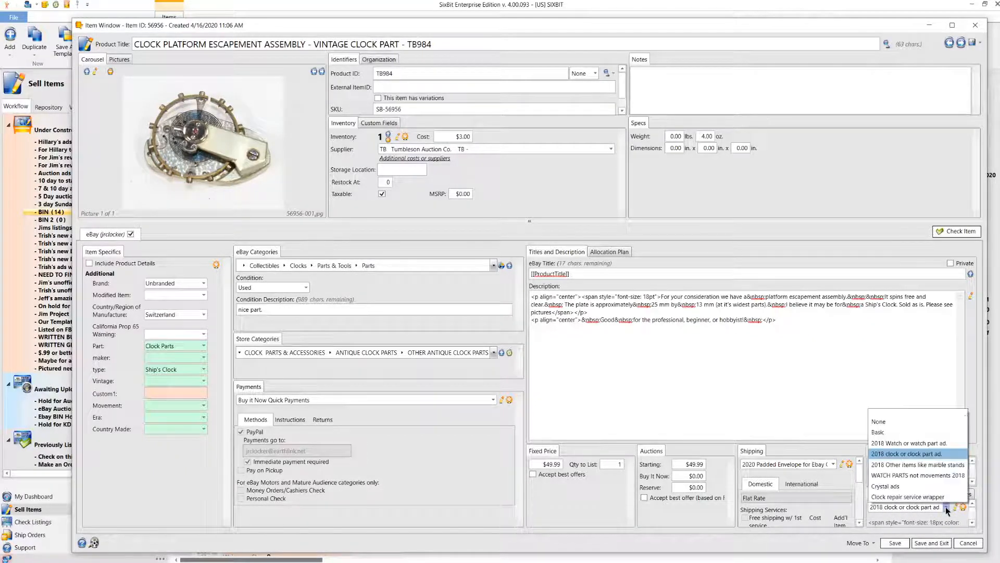
pyautogui.click(910, 457)
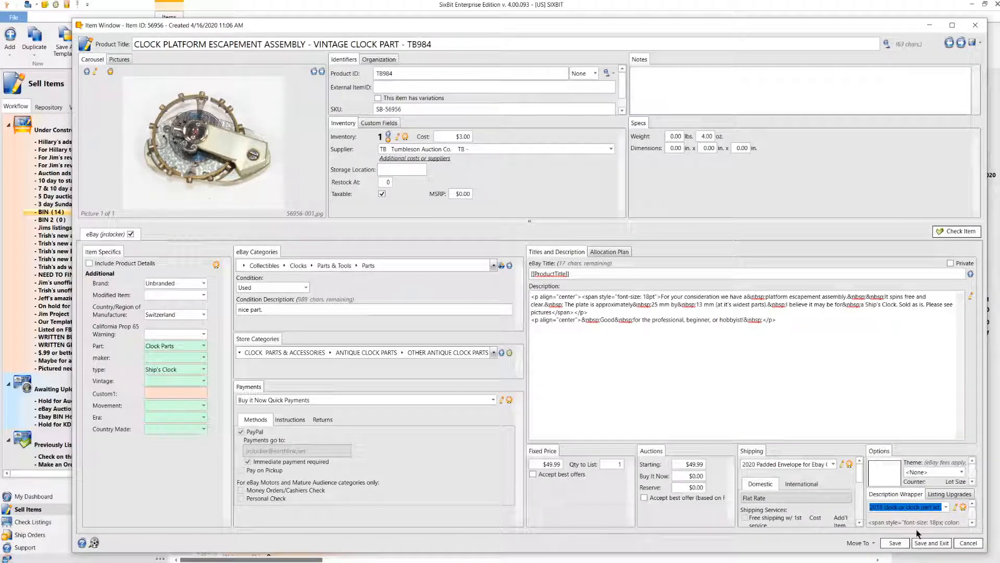
pyautogui.click(955, 509)
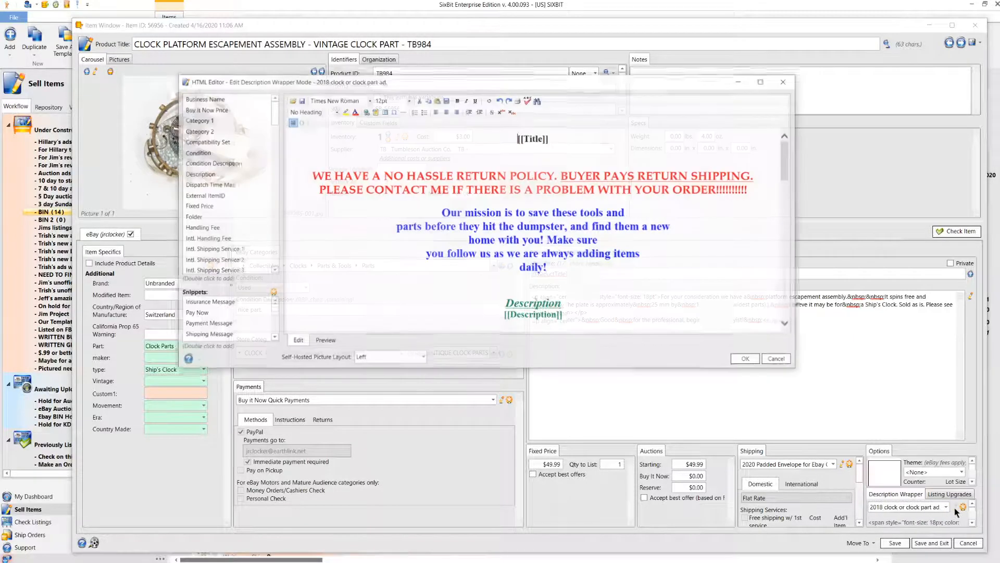
# Read through the "2018 clock or clock part ad." wrapper from title to copyright notice, and close the editor without changes
pyautogui.click(561, 199)
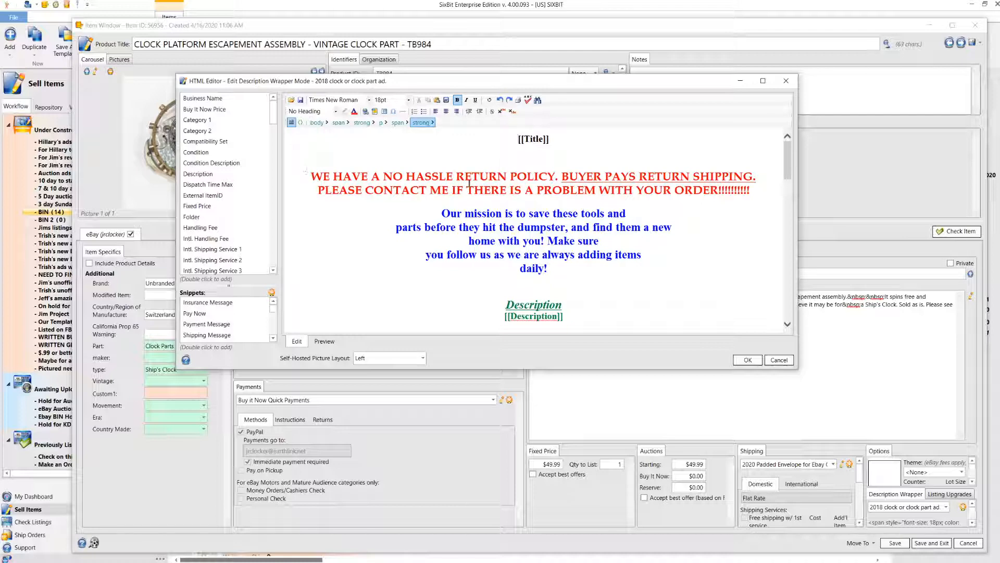
pyautogui.scroll(-1, 725, 273)
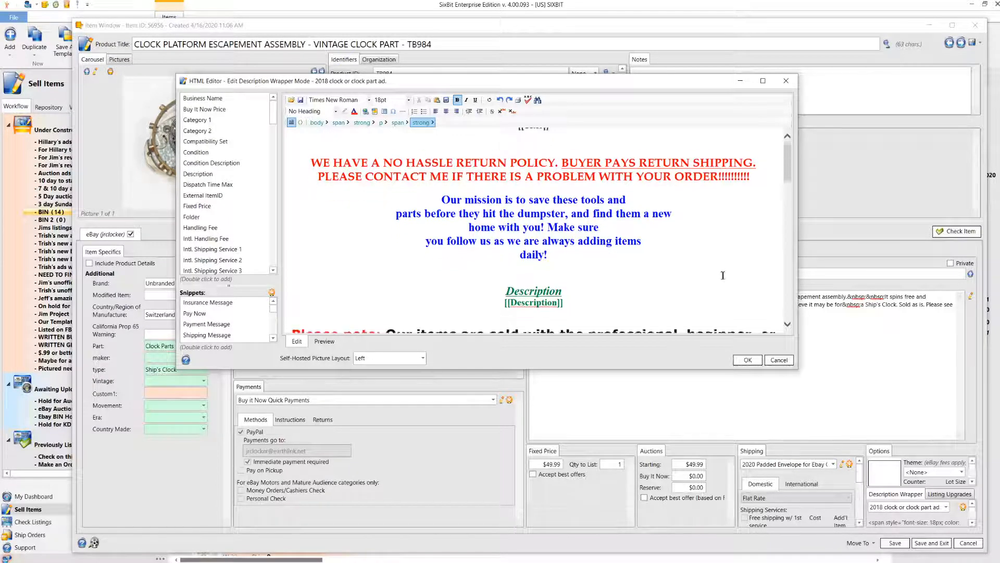
pyautogui.scroll(-1, 656, 210)
pyautogui.scroll(2, 599, 198)
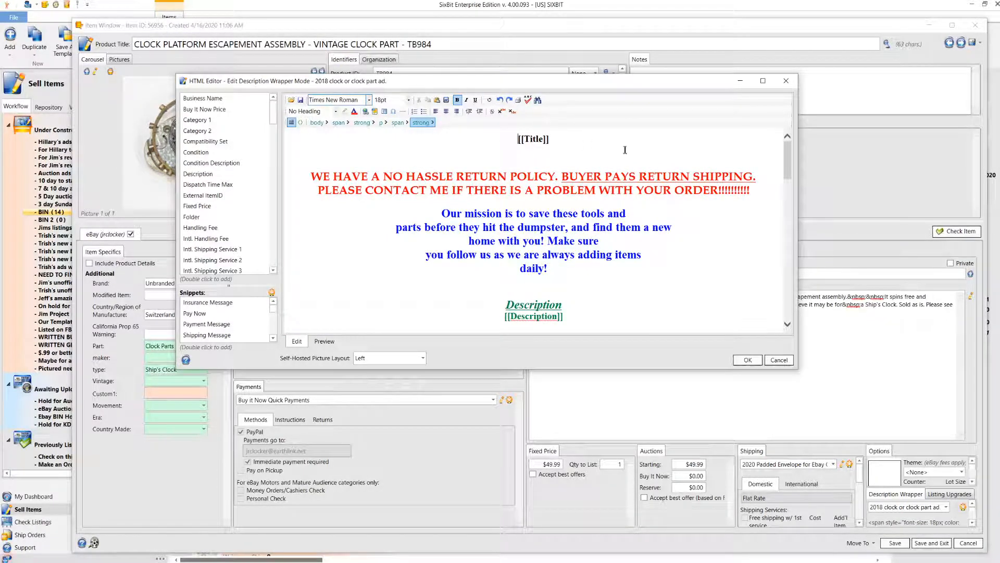
pyautogui.scroll(-1, 678, 254)
pyautogui.scroll(-1, 651, 254)
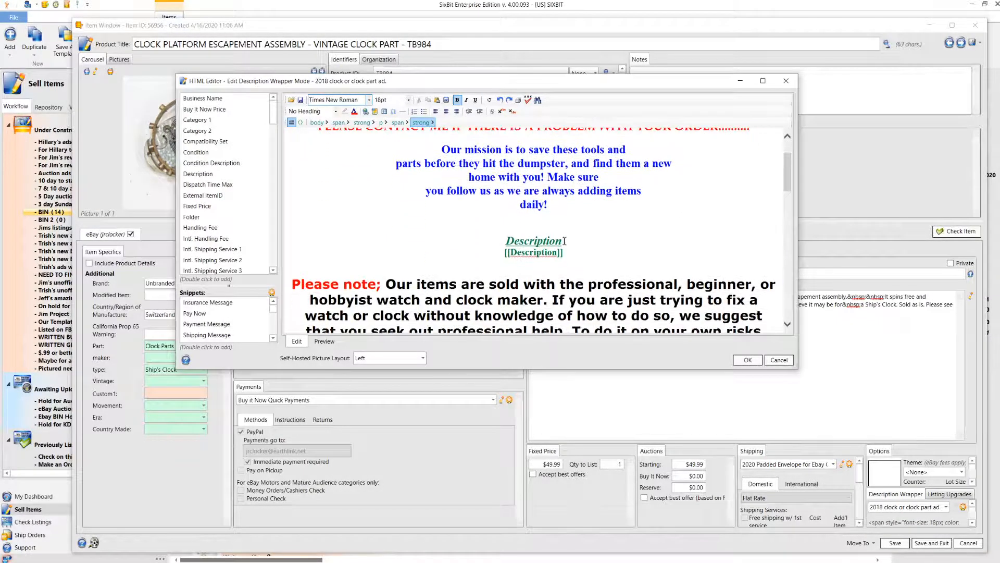
pyautogui.scroll(-1, 553, 246)
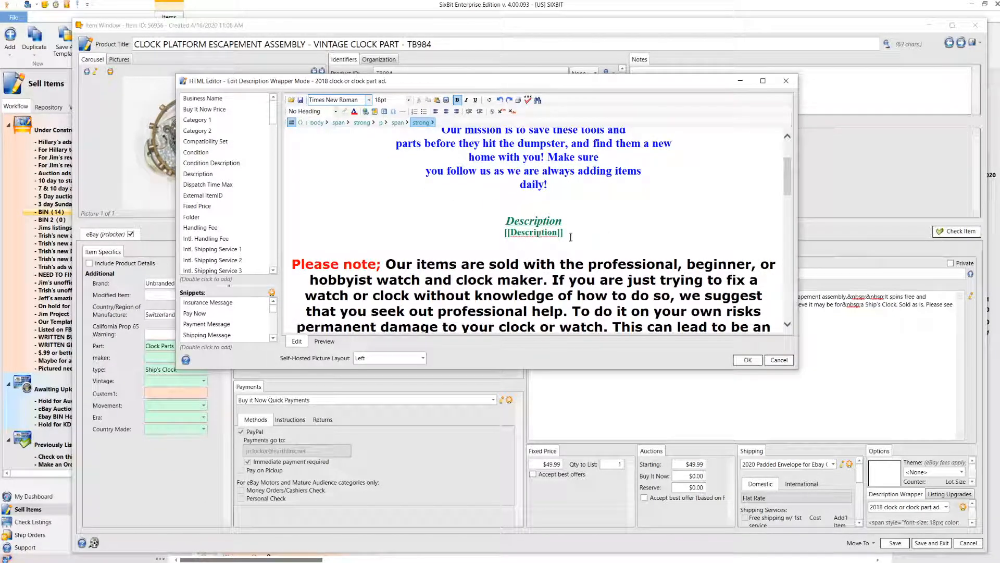
pyautogui.scroll(-1, 581, 244)
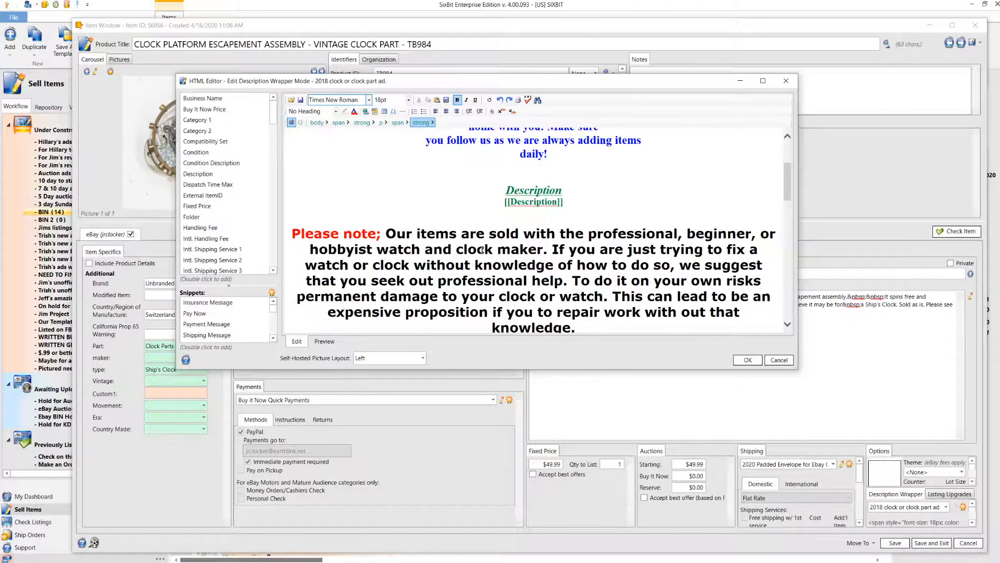
pyautogui.scroll(-5, 554, 216)
pyautogui.scroll(-12, 490, 252)
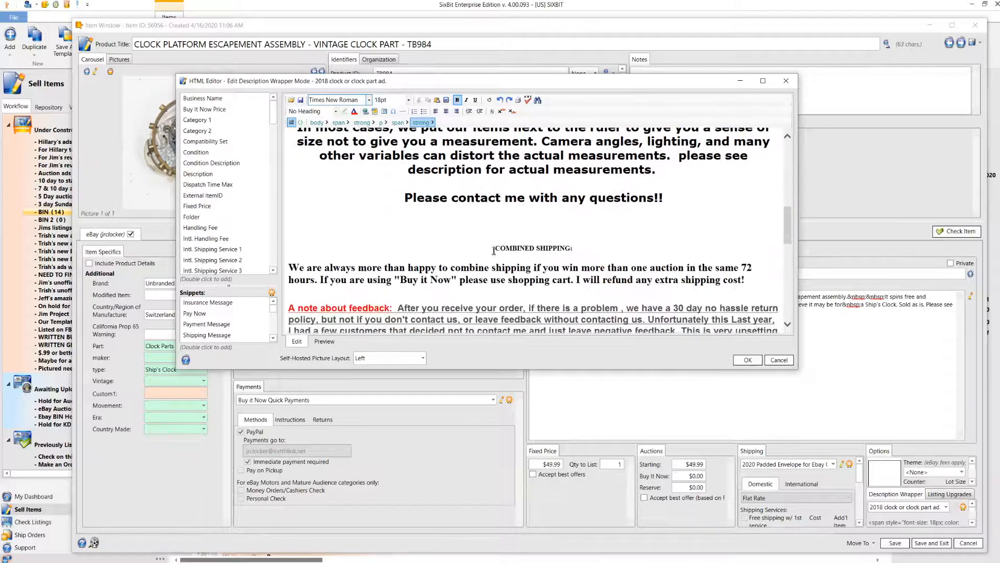
pyautogui.scroll(-4, 494, 251)
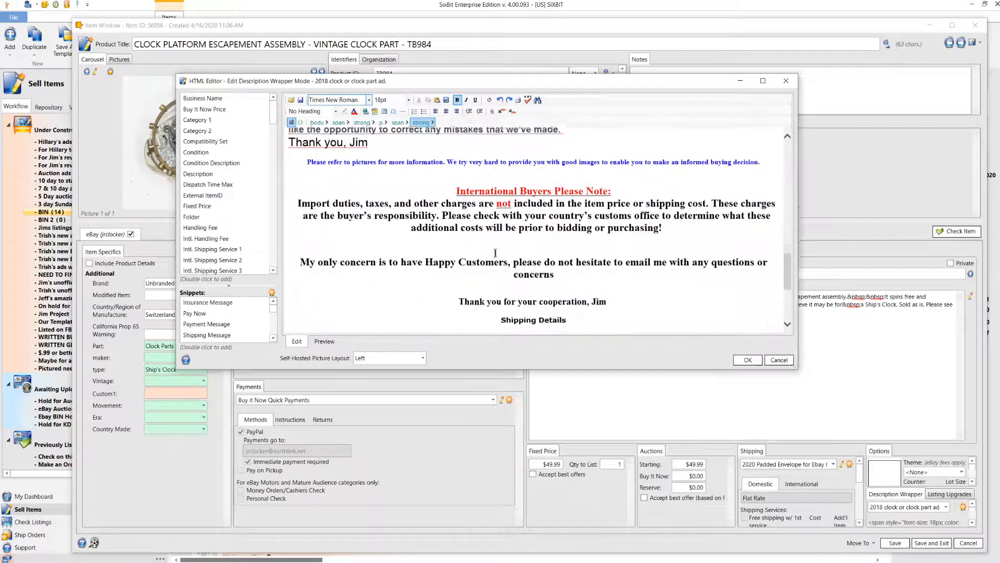
pyautogui.scroll(-4, 490, 256)
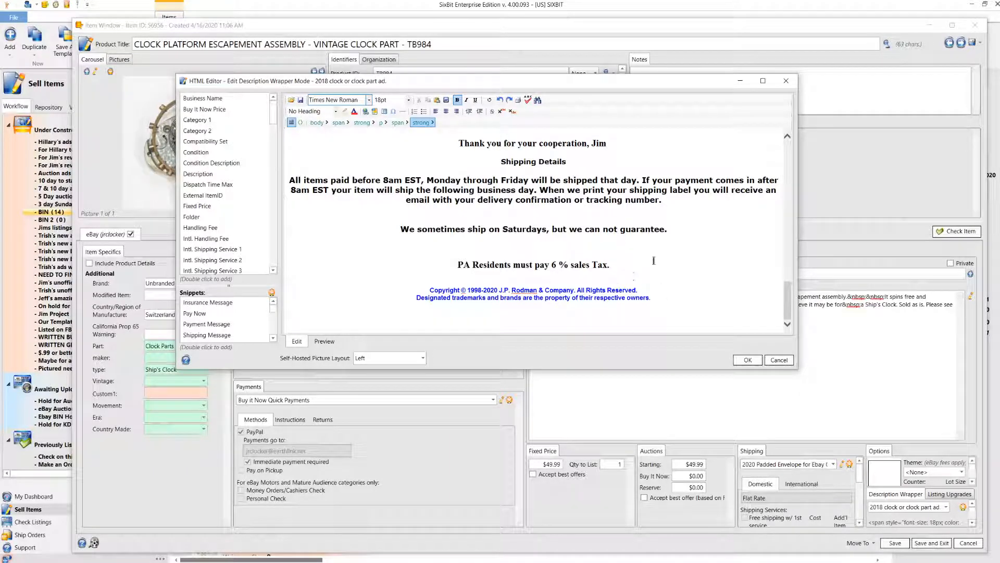
pyautogui.scroll(10, 631, 269)
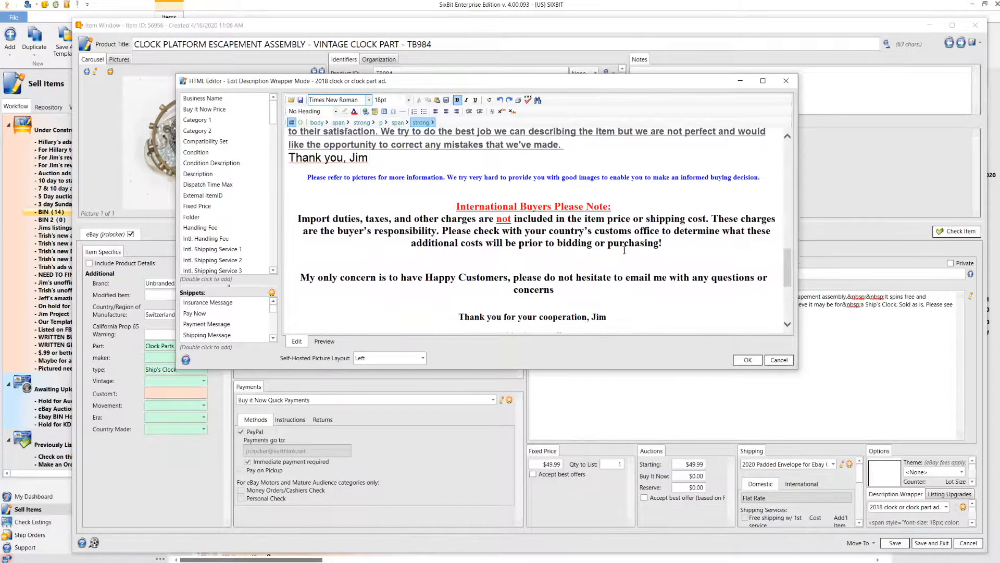
pyautogui.scroll(10, 622, 252)
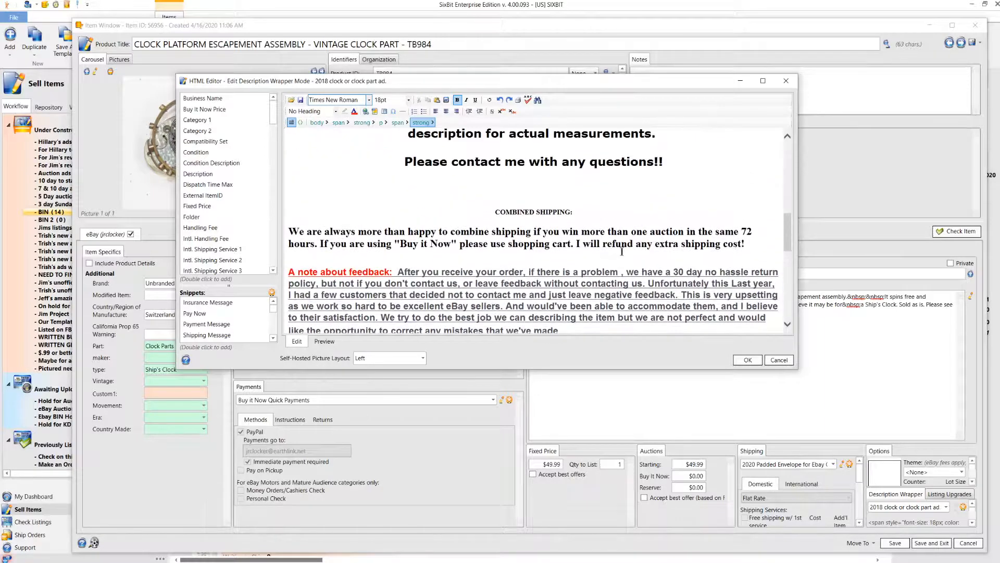
pyautogui.scroll(5, 622, 251)
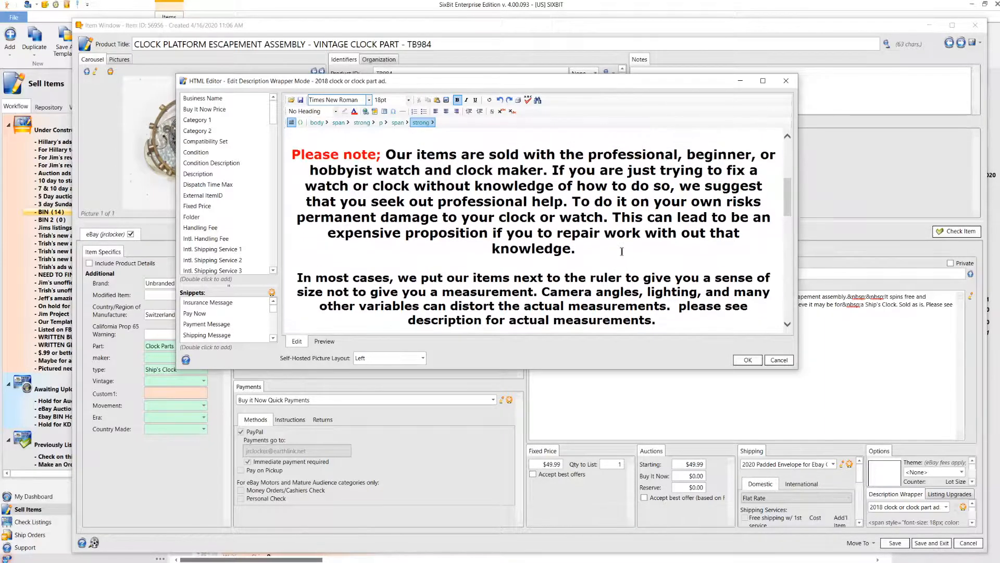
pyautogui.scroll(2, 571, 226)
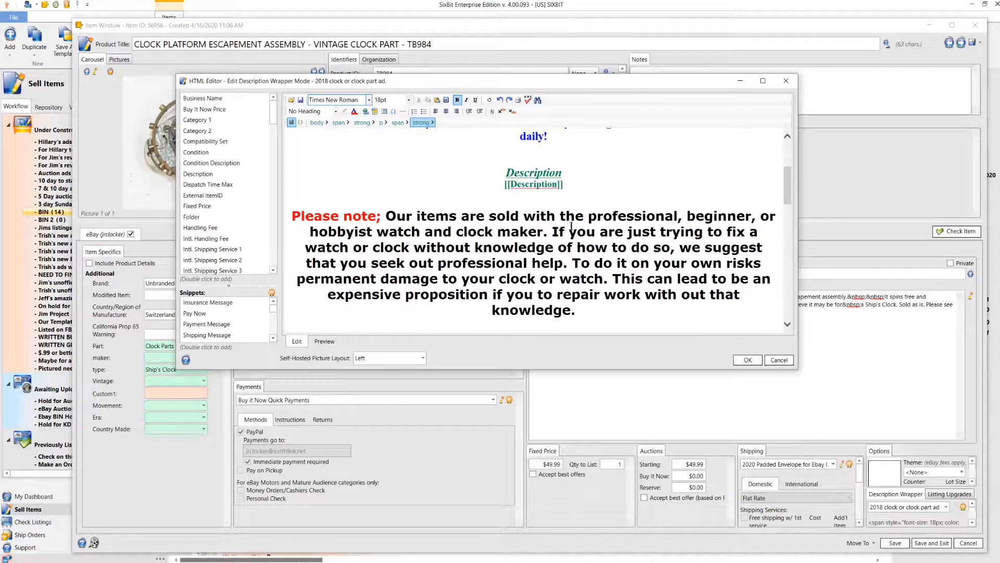
pyautogui.click(777, 360)
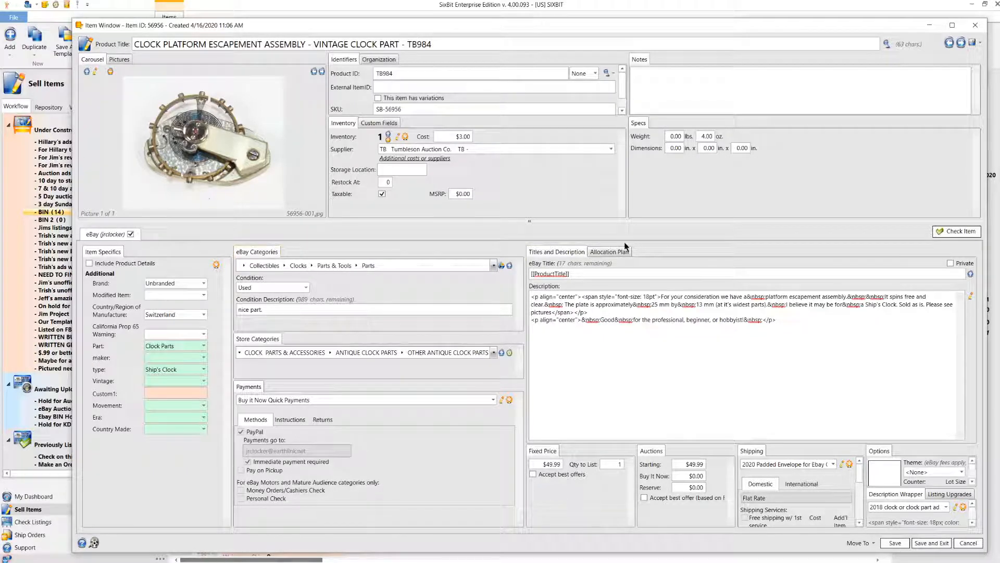
# Reopen TB984's description wrapper, review its text down to the shipping details and sales tax note, and cancel the editor
pyautogui.click(955, 507)
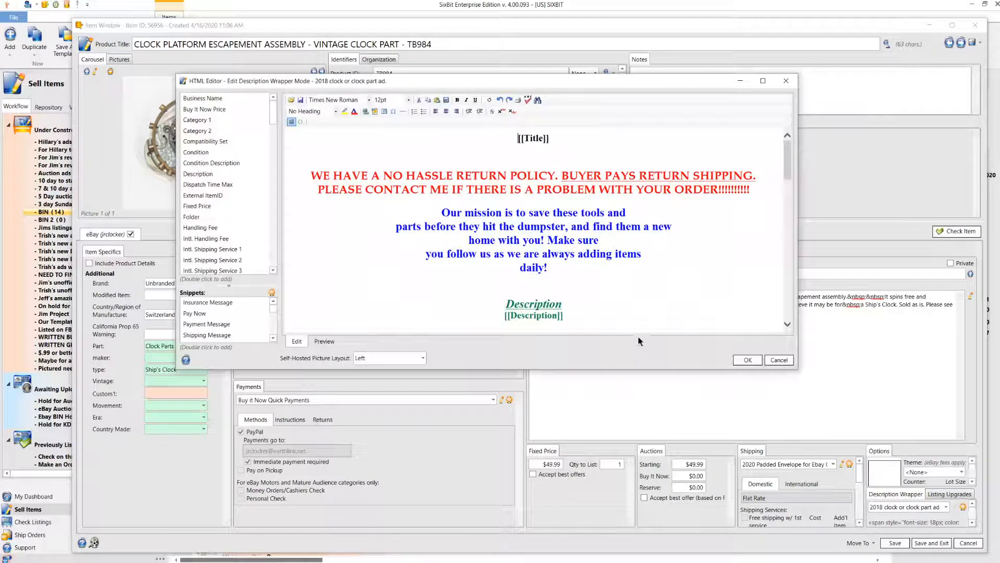
pyautogui.click(610, 315)
pyautogui.scroll(-3, 610, 310)
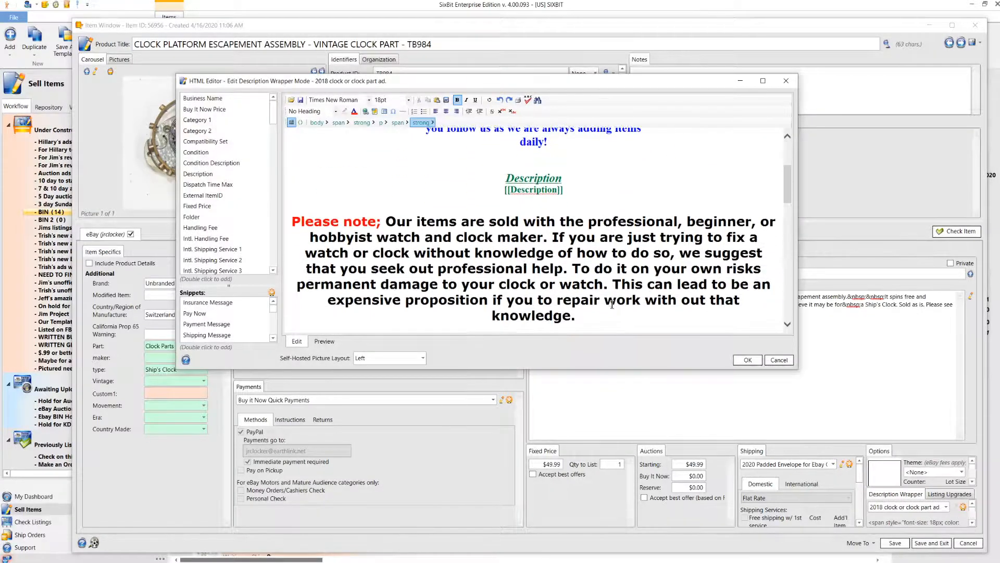
pyautogui.scroll(-10, 612, 305)
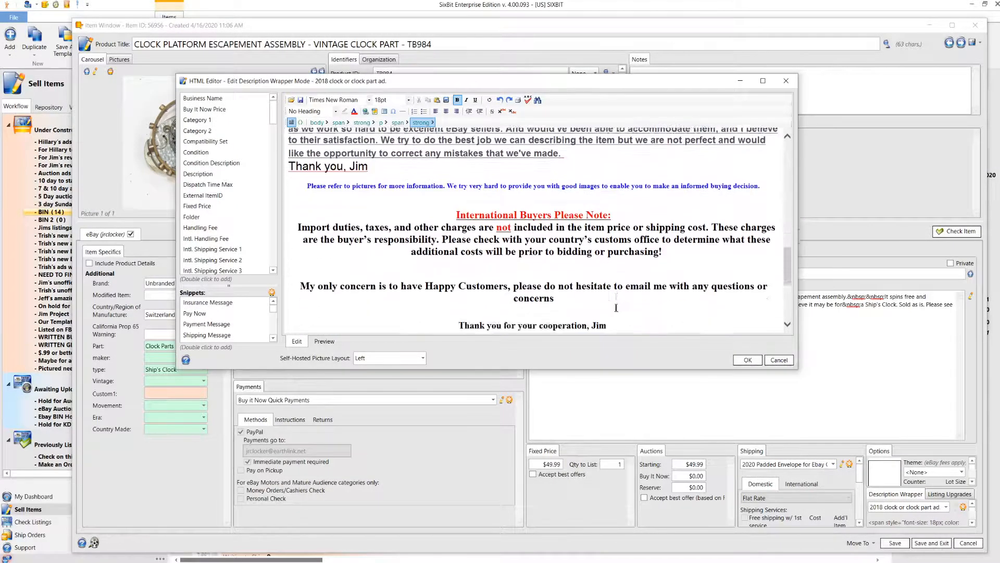
pyautogui.scroll(-5, 616, 307)
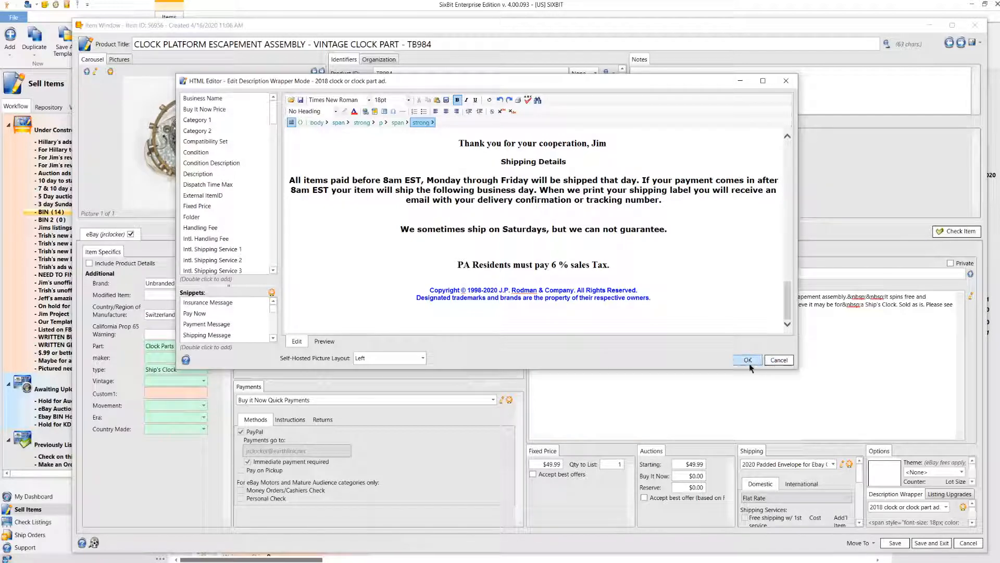
pyautogui.click(781, 365)
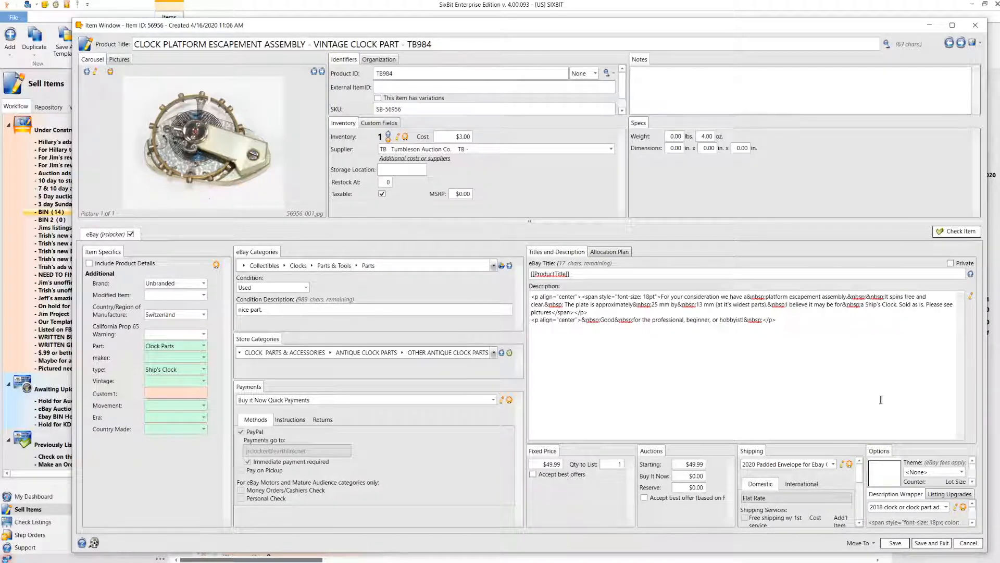
# Save the TB984 item and return to the BIN items list
pyautogui.click(932, 543)
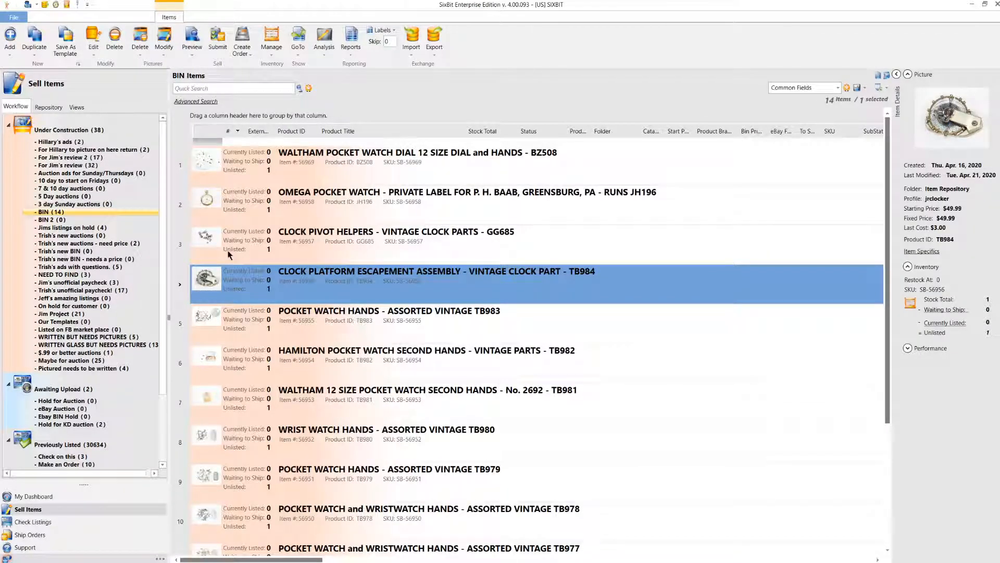
pyautogui.scroll(-3, 228, 255)
pyautogui.scroll(3, 228, 250)
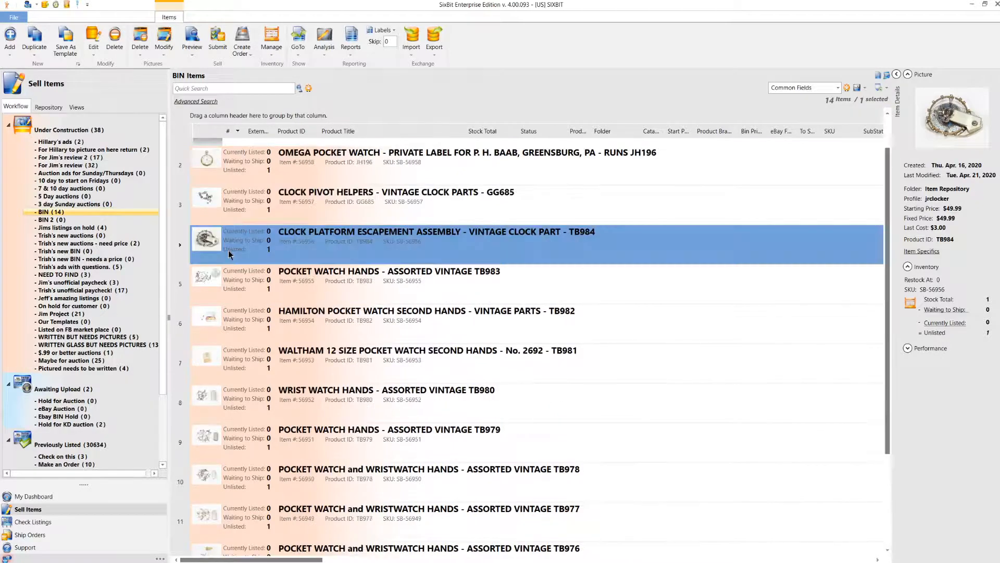
# Check the picture and item details of the Waltham 12 size second hands item TB981, and save and close it
pyautogui.scroll(-2, 228, 250)
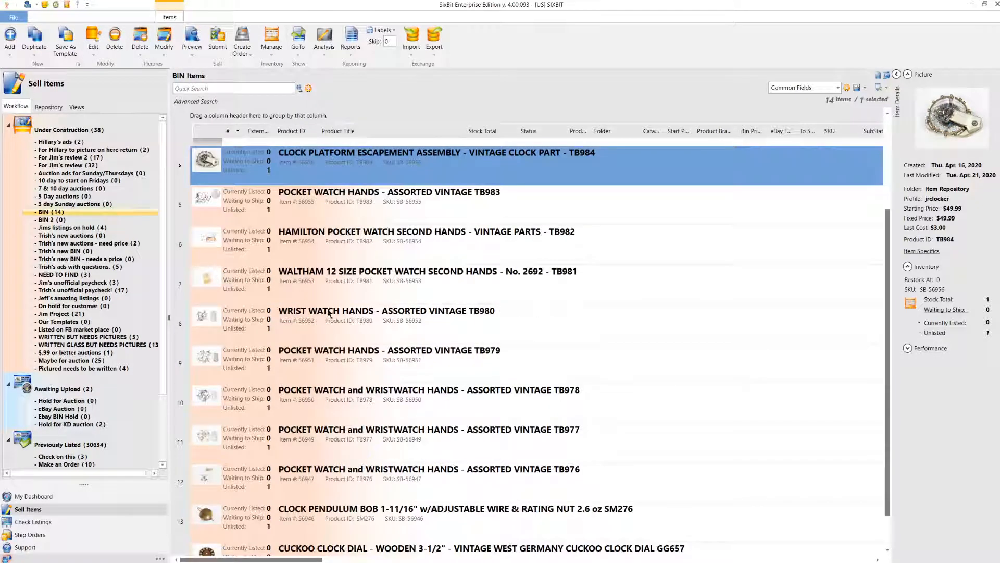
pyautogui.click(360, 280)
pyautogui.moveTo(944, 120)
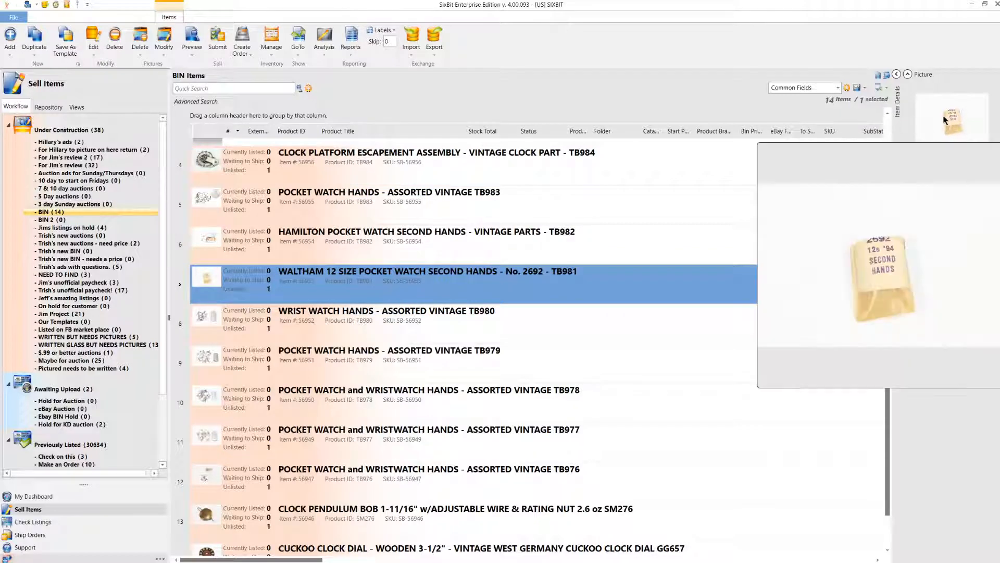
pyautogui.doubleClick(499, 277)
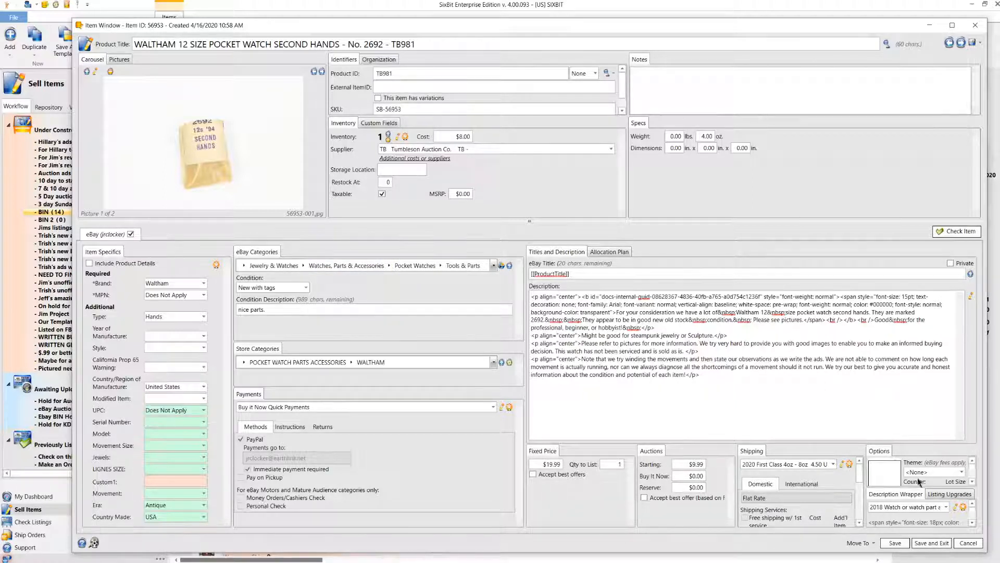
pyautogui.click(931, 543)
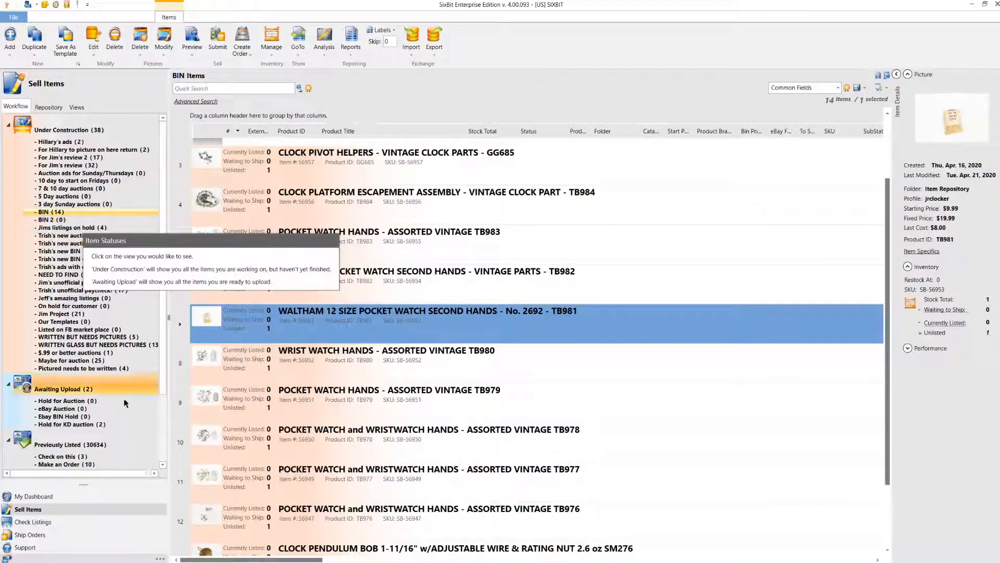
# Show the Previously Listed items and filter them by product title containing 317
pyautogui.click(60, 446)
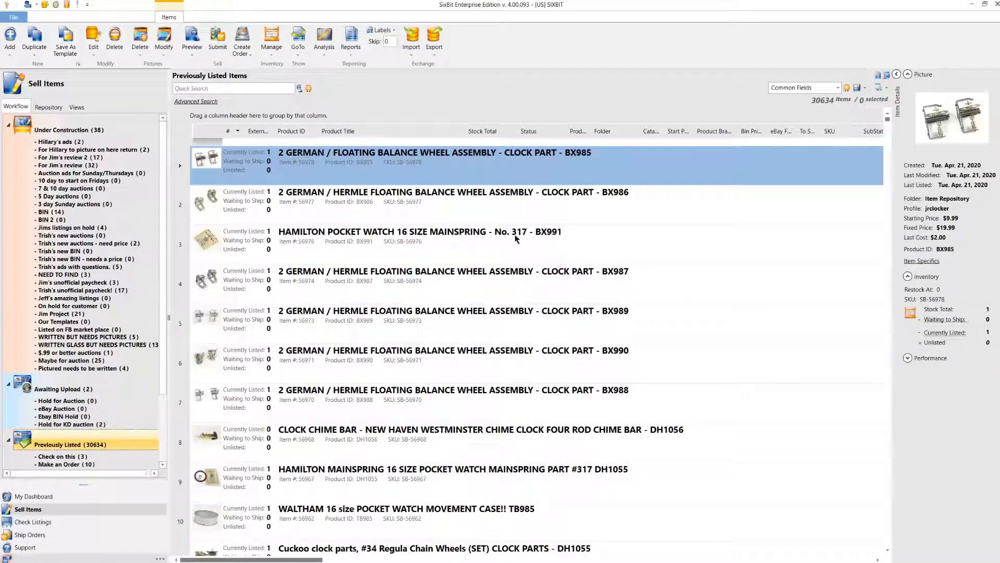
pyautogui.click(388, 141)
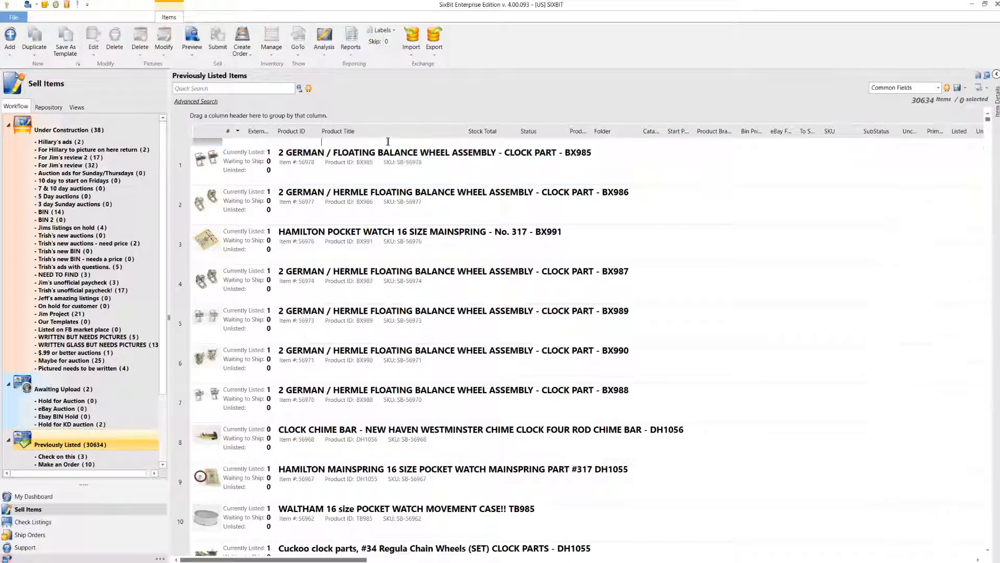
pyautogui.write('317')
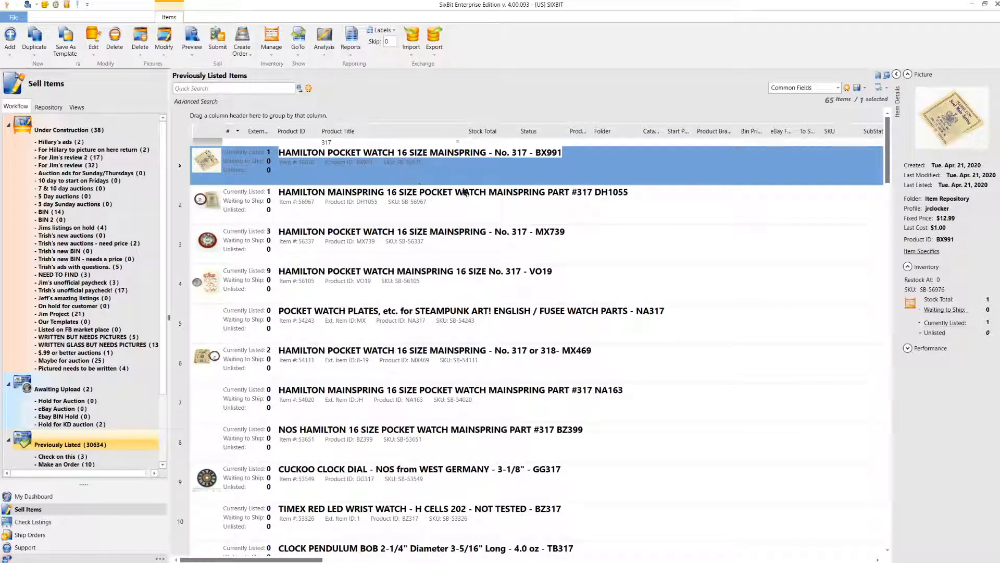
# Compare the pictures and stock details of Hamilton No. 317 mainspring listings DH1055, MX739, VO19, MX469 and BX991
pyautogui.click(547, 206)
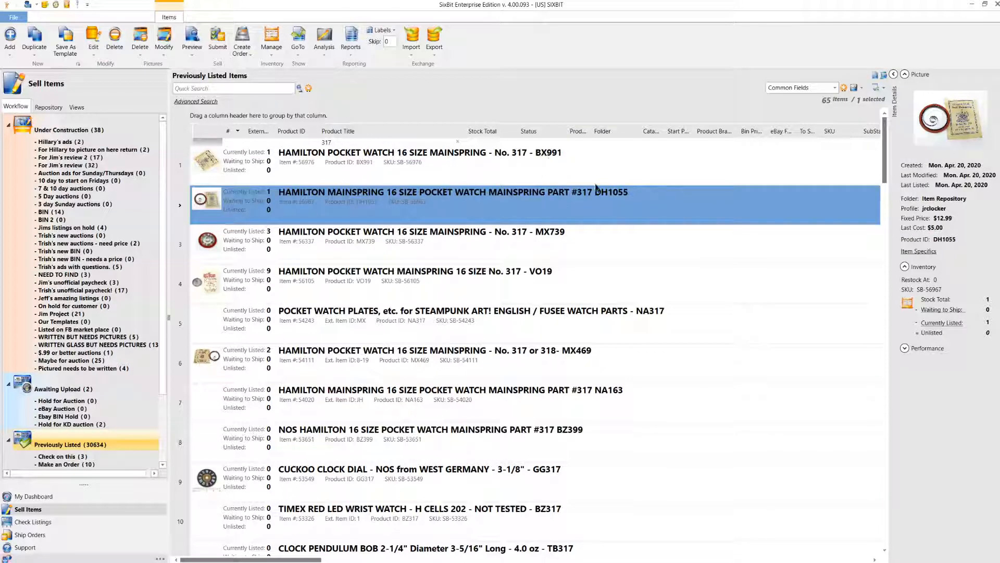
pyautogui.click(583, 242)
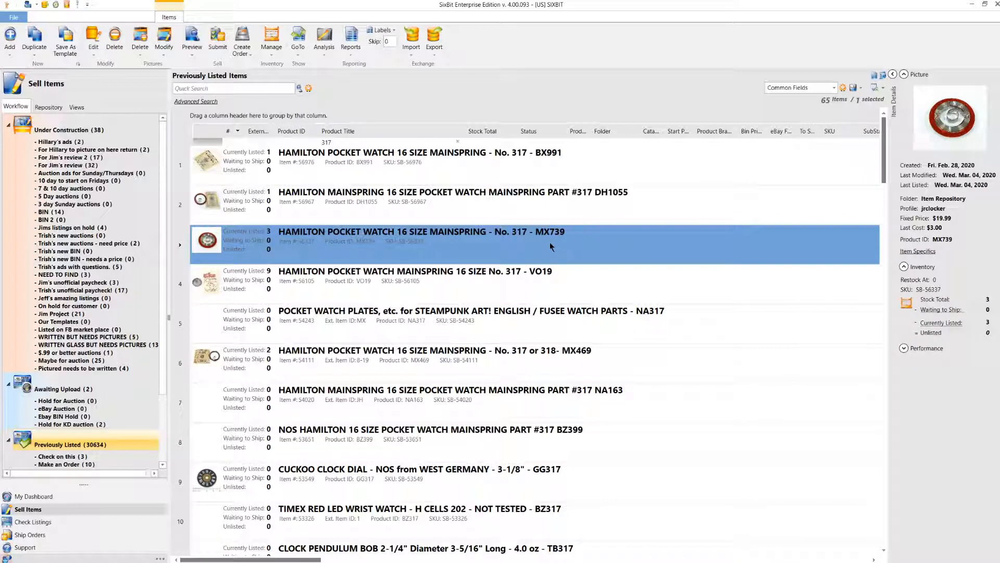
pyautogui.click(529, 285)
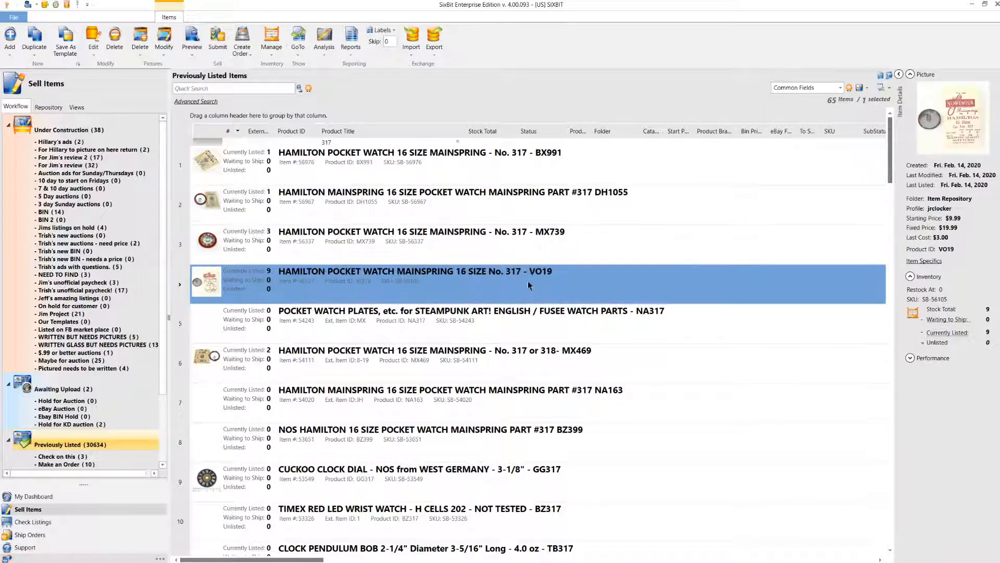
pyautogui.moveTo(949, 131)
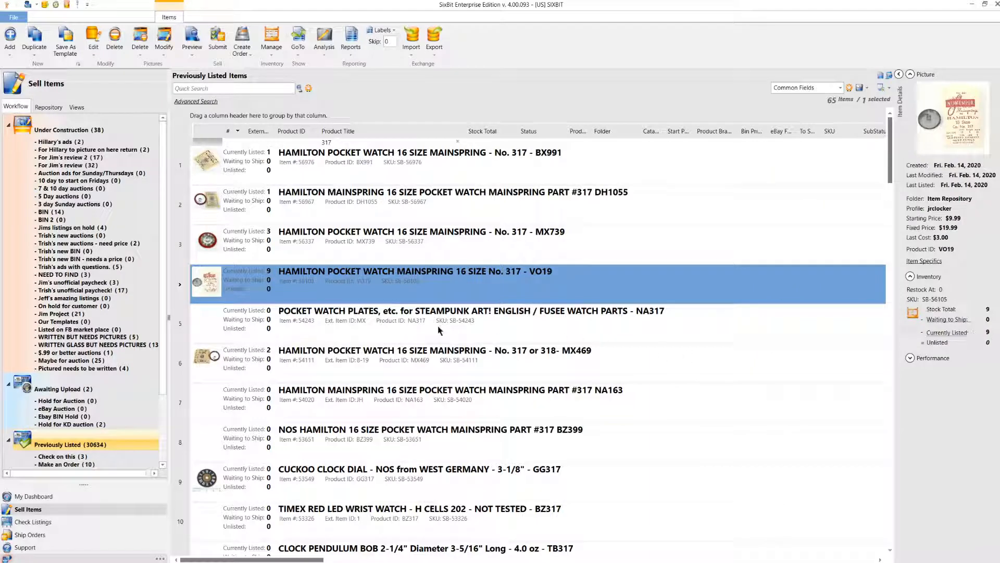
pyautogui.click(359, 214)
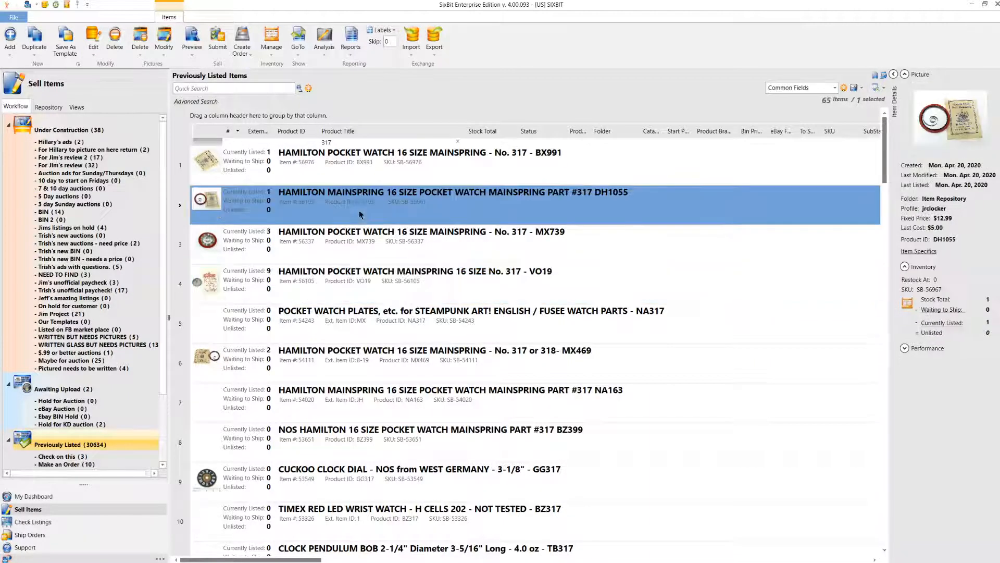
pyautogui.click(420, 374)
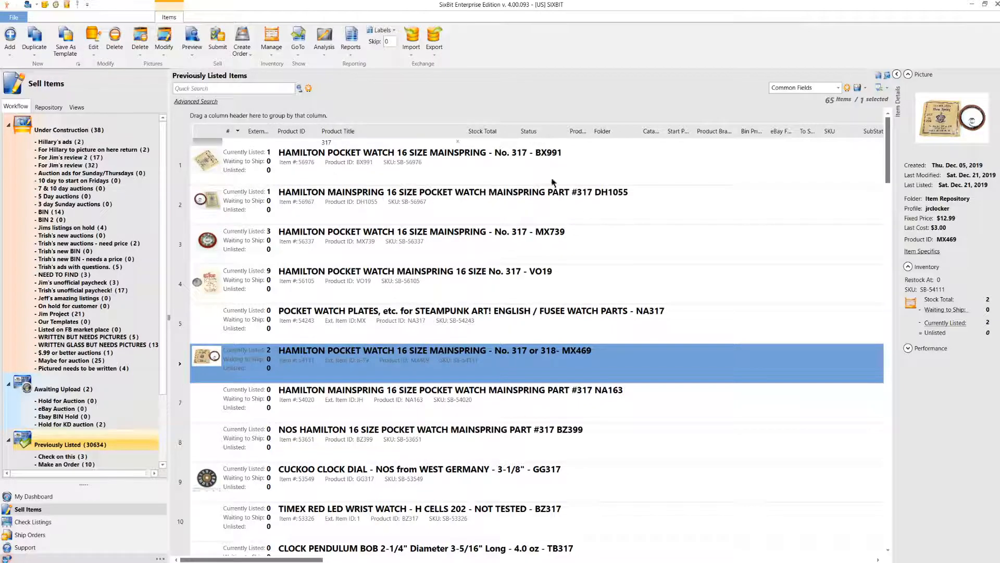
pyautogui.click(514, 166)
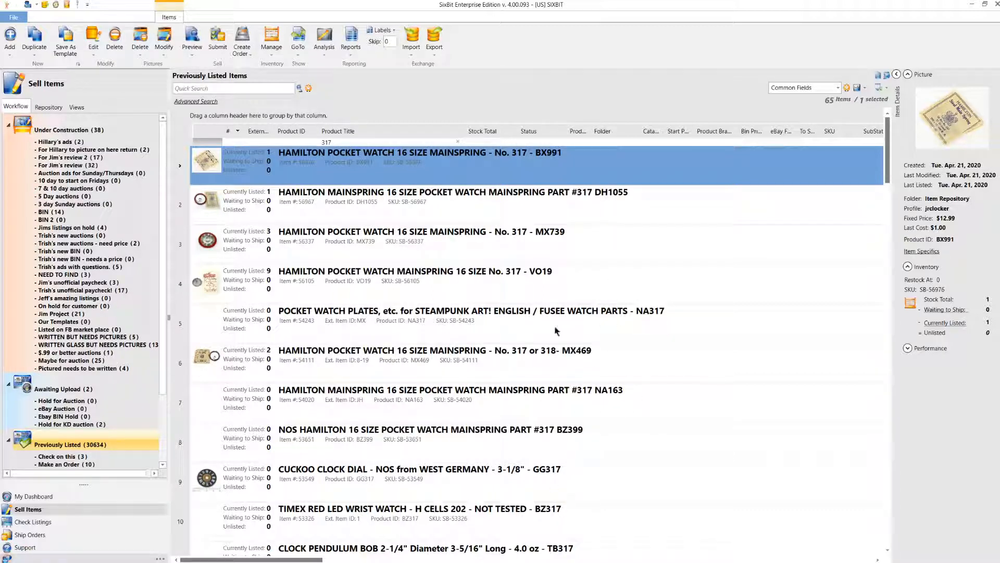
# Examine the item details of the other 317 matches: cuckoo dial GG317, pendulum bob TB317 and Timex watch BZ317
pyautogui.click(504, 486)
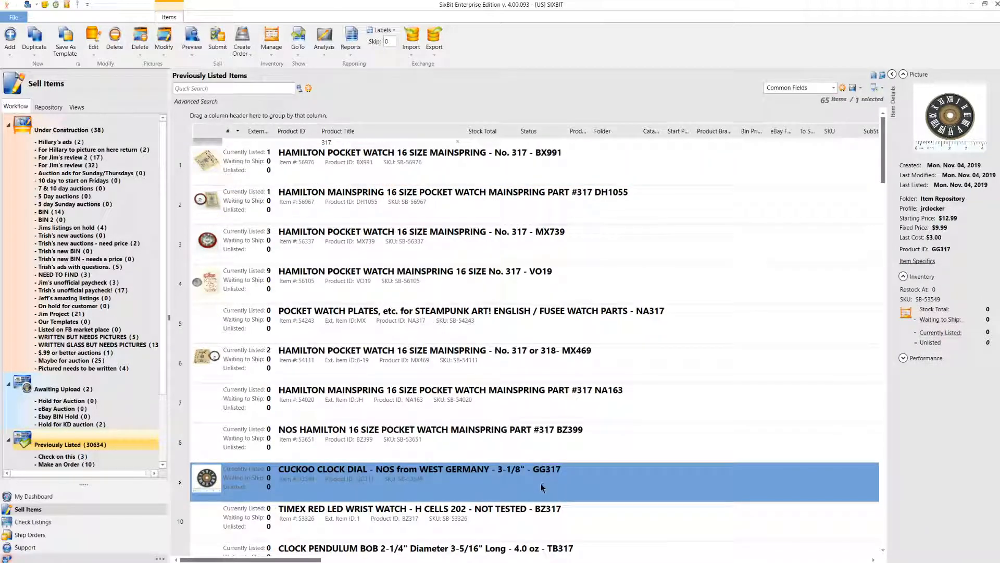
pyautogui.scroll(-5, 566, 489)
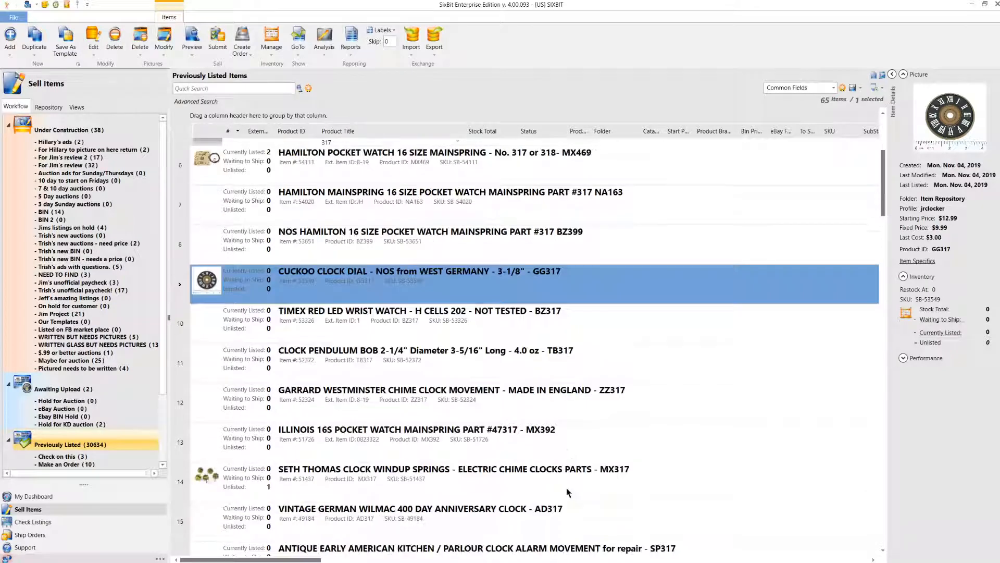
pyautogui.click(556, 361)
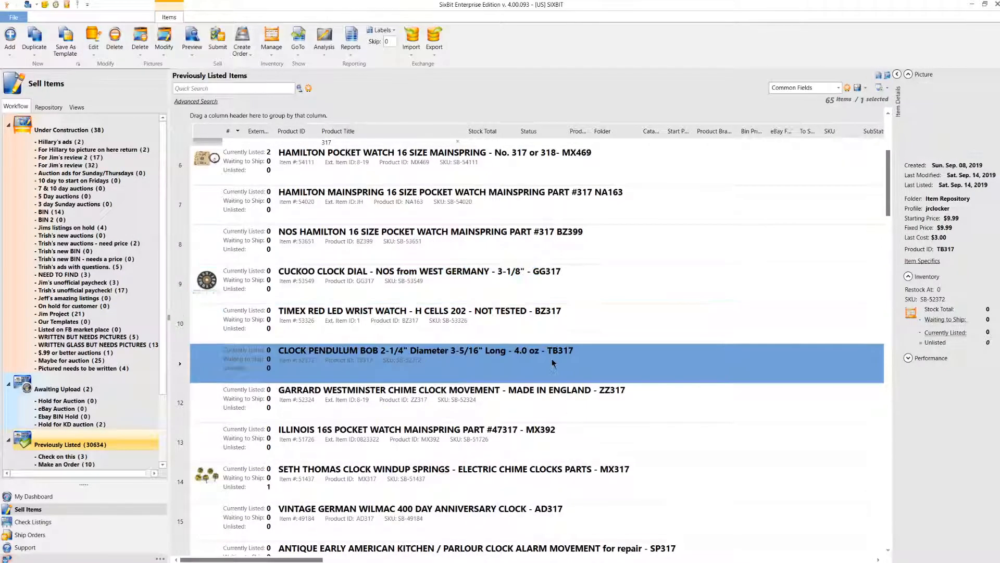
pyautogui.click(550, 327)
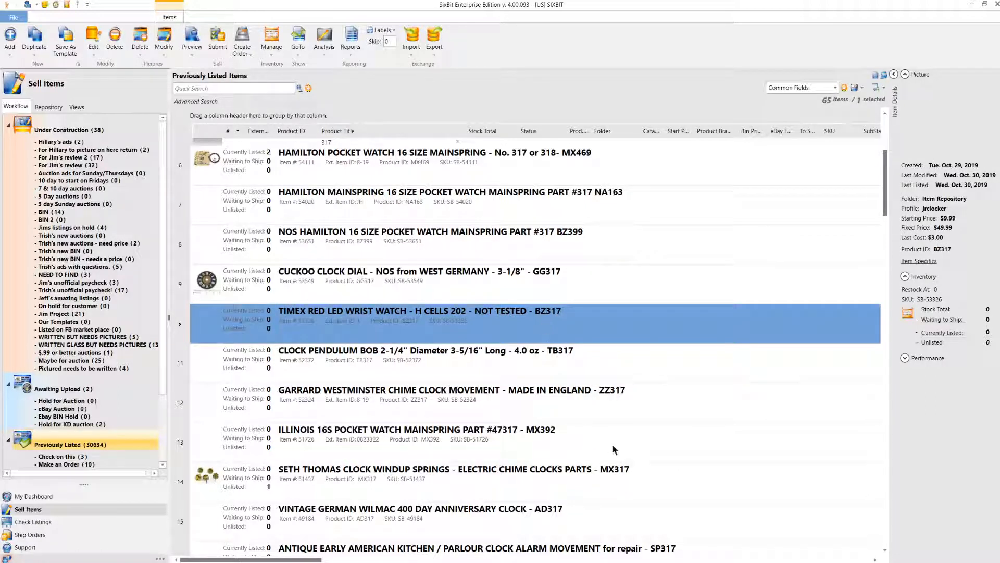
pyautogui.scroll(5, 613, 450)
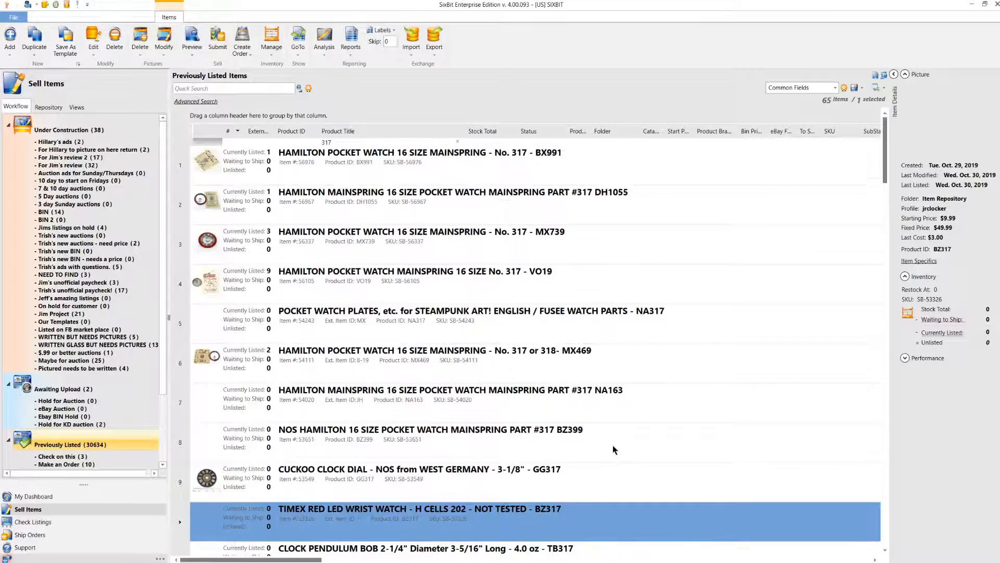